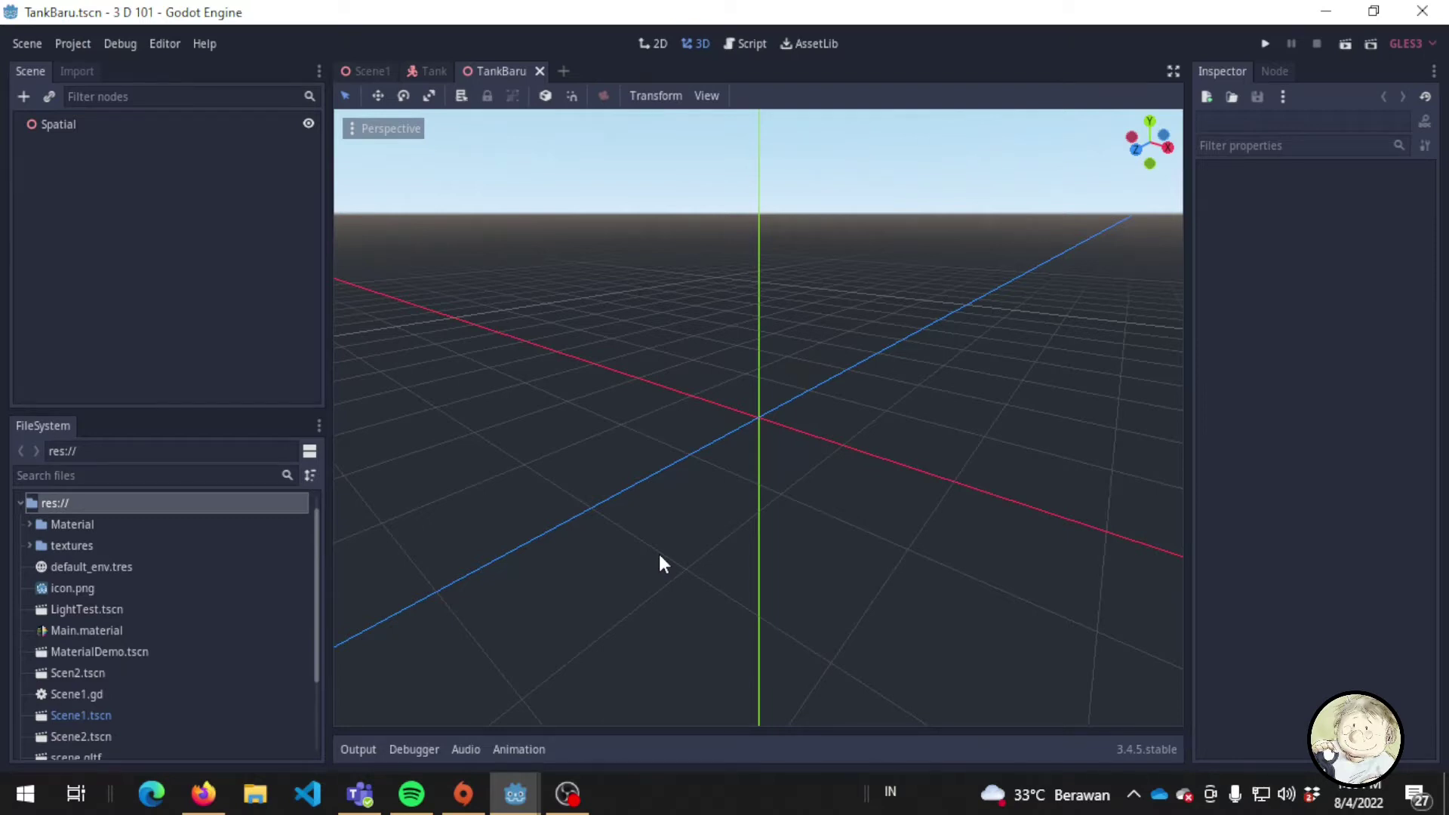
Inspect the reference tank in the existing Tank scene from several angles.
left_click(659, 554)
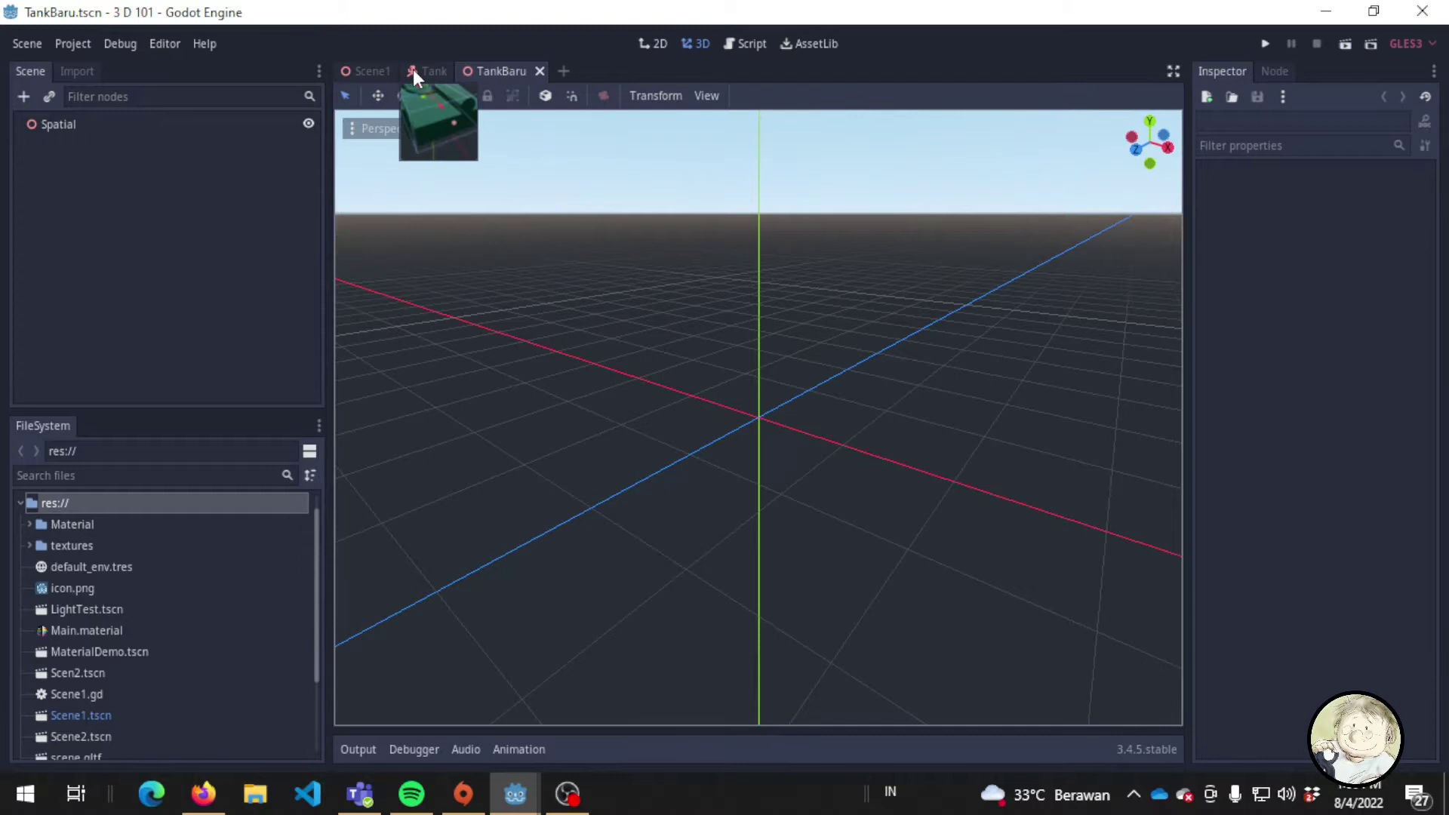
left_click(413, 69)
mouse_move(815, 445)
middle_mouse_down()
mouse_move(906, 466)
mouse_move(996, 442)
middle_mouse_up()
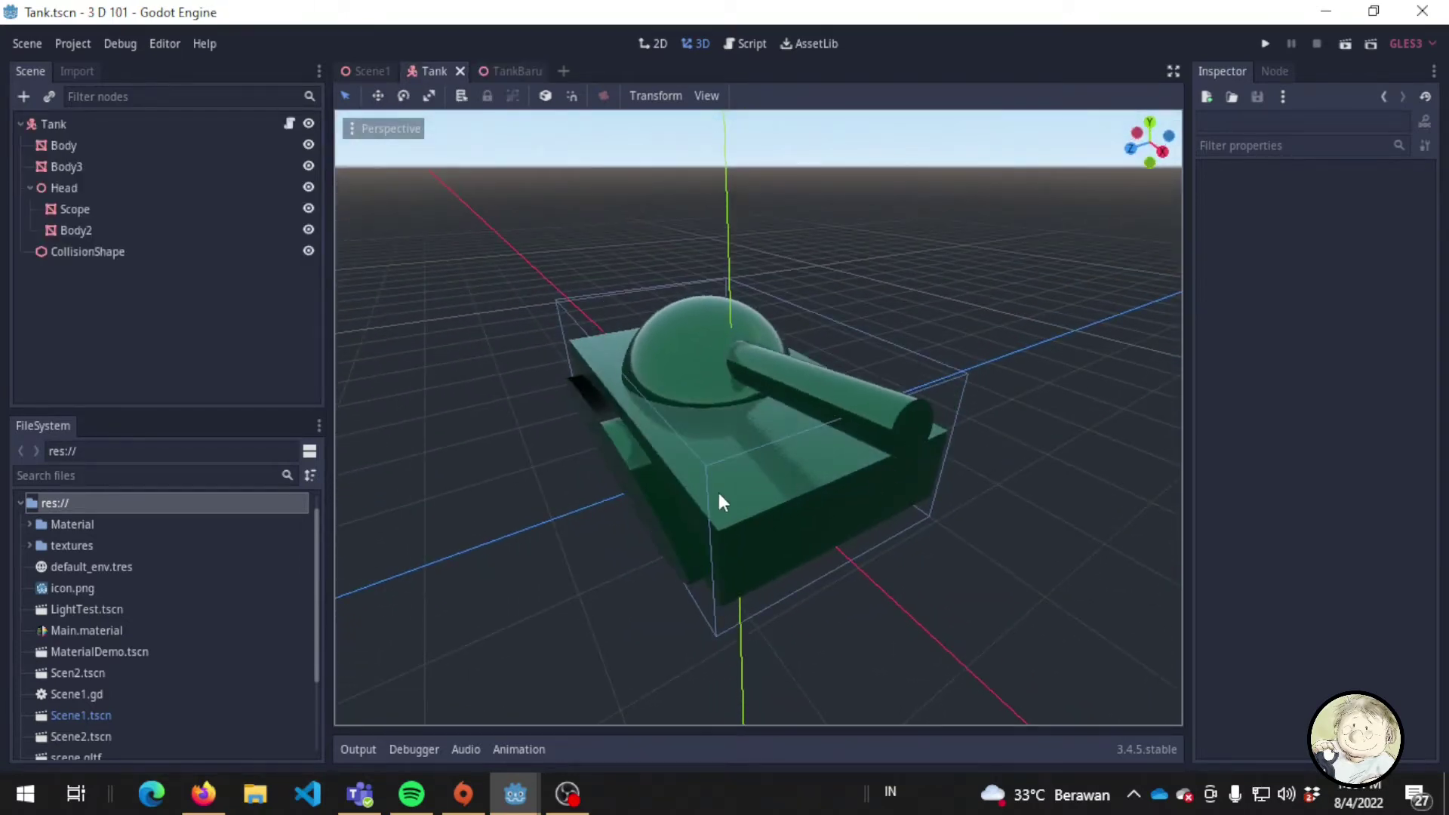
middle_click_drag(603, 520, 740, 537)
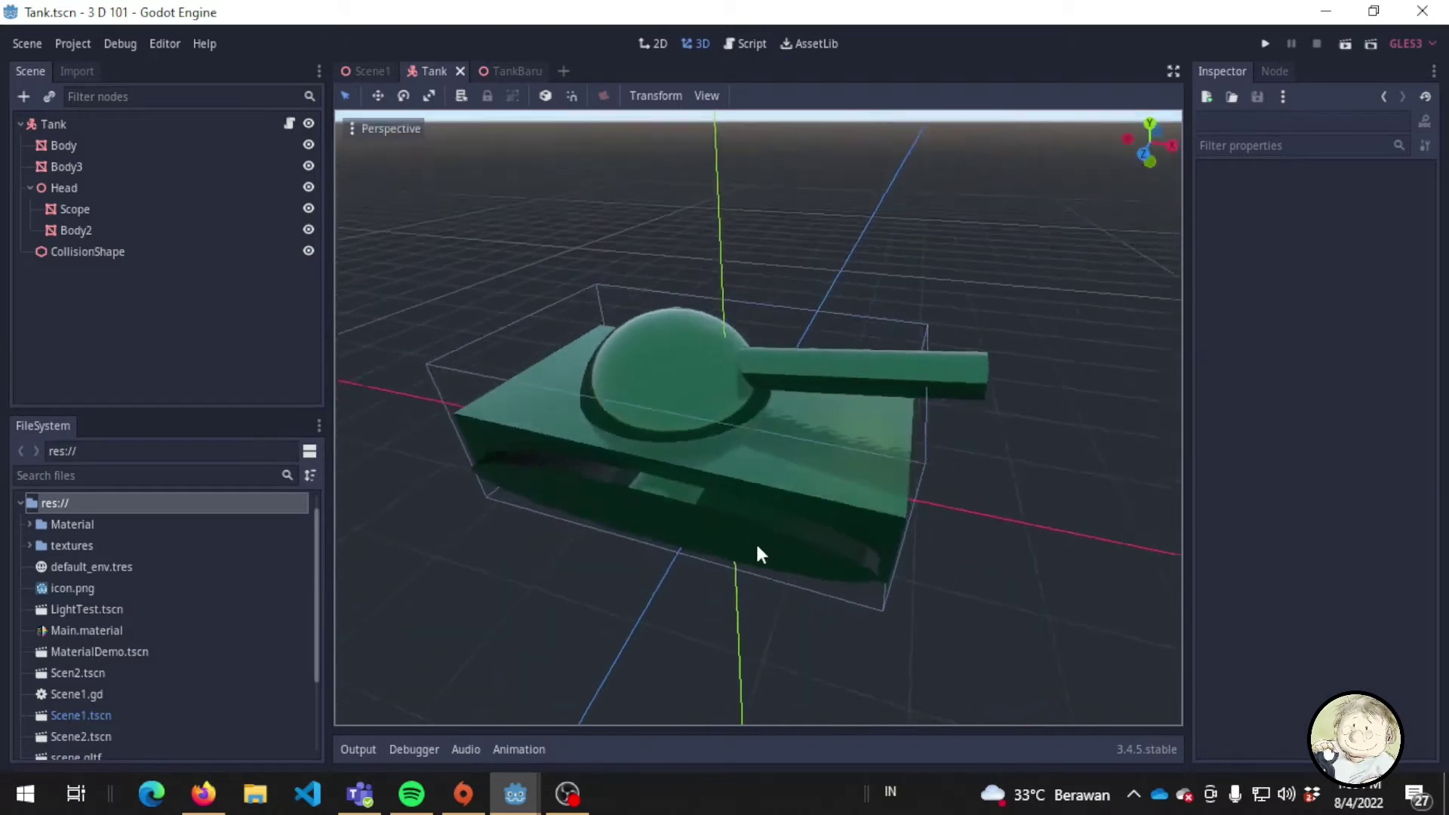
mouse_move(966, 515)
middle_mouse_down()
mouse_move(942, 479)
mouse_move(884, 457)
middle_mouse_up()
mouse_move(1020, 491)
middle_mouse_down()
mouse_move(873, 460)
mouse_move(951, 431)
mouse_move(778, 498)
mouse_move(865, 542)
middle_mouse_up()
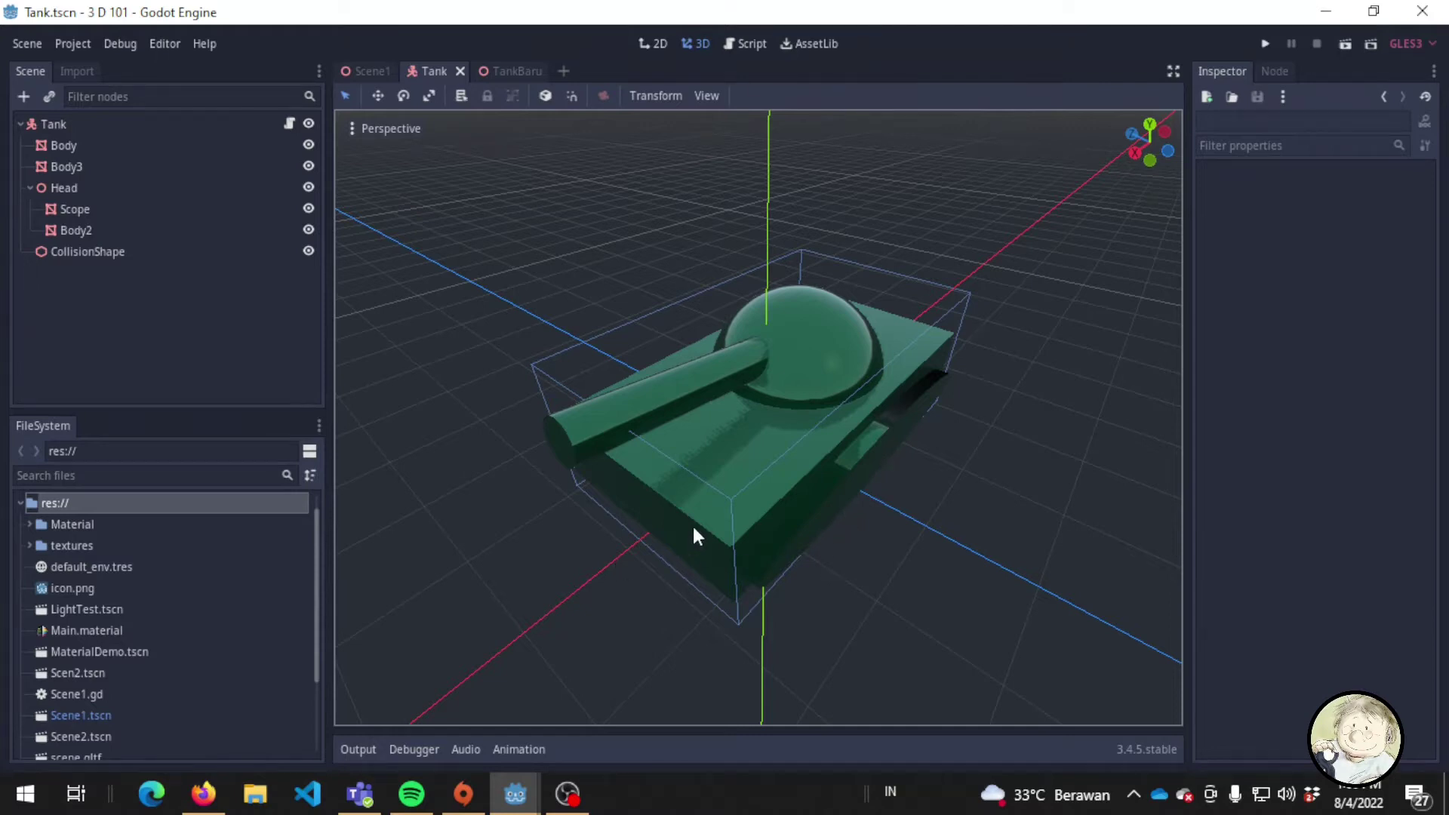
mouse_move(675, 458)
middle_mouse_down()
mouse_move(892, 487)
mouse_move(971, 458)
middle_mouse_up()
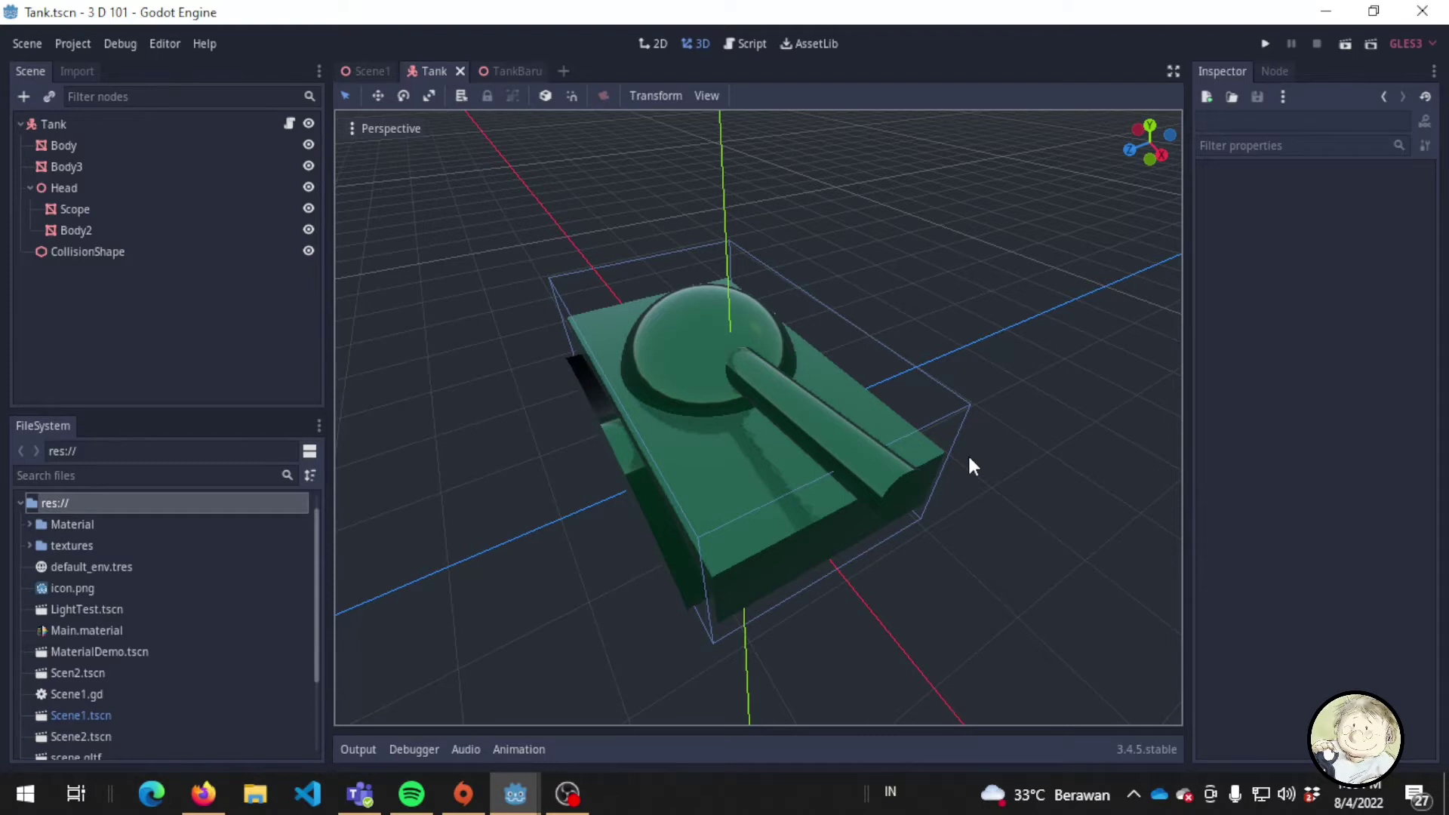
middle_click_drag(969, 459, 895, 481)
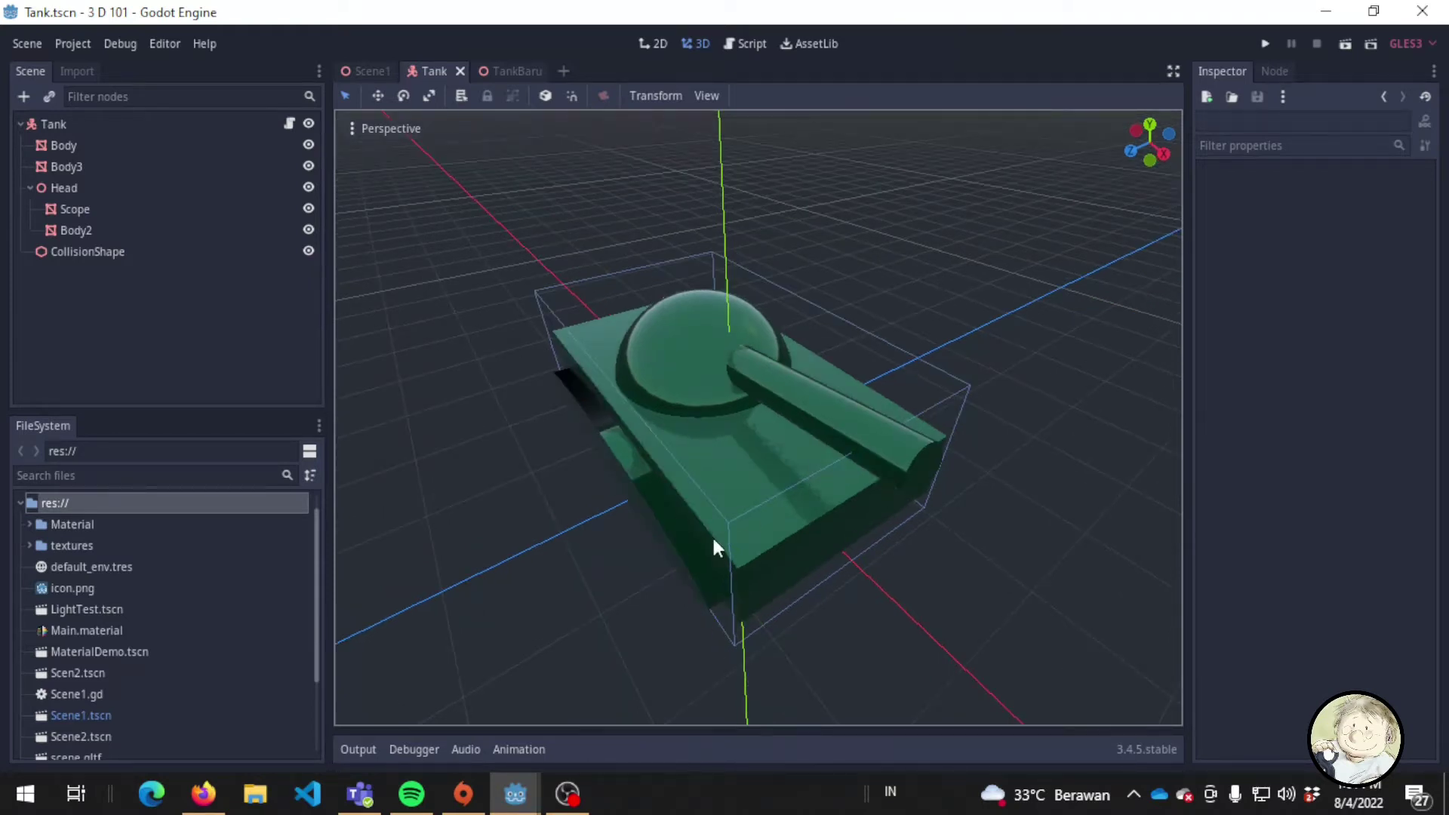
scroll(748, 523, "down", 1)
scroll(748, 523, "up", 1)
mouse_move(987, 560)
middle_mouse_down()
mouse_move(871, 469)
mouse_move(793, 486)
middle_mouse_up()
middle_click_drag(984, 486, 838, 503)
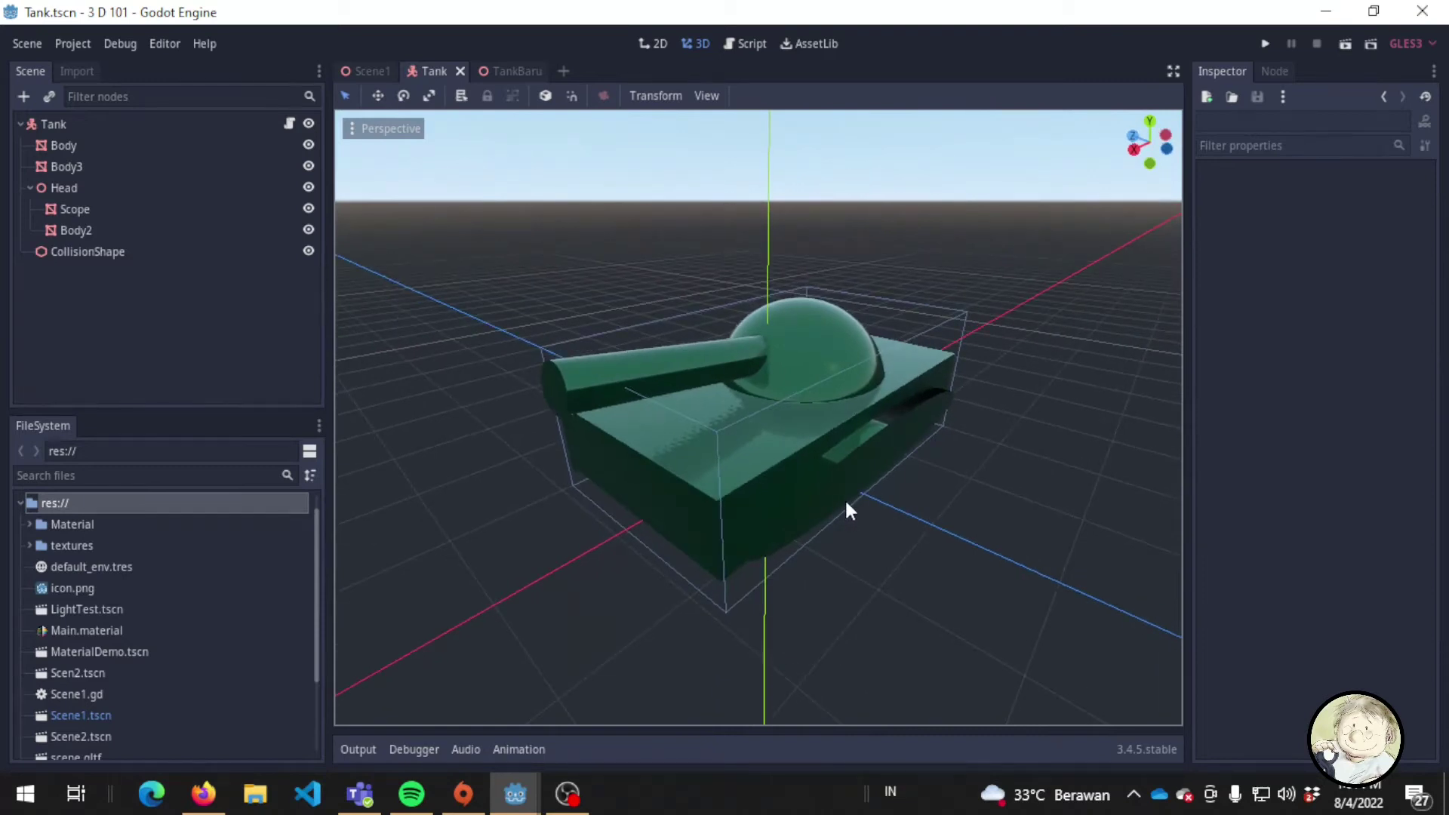
Return to the empty TankBaru scene and select its Spatial root node.
left_click(520, 71)
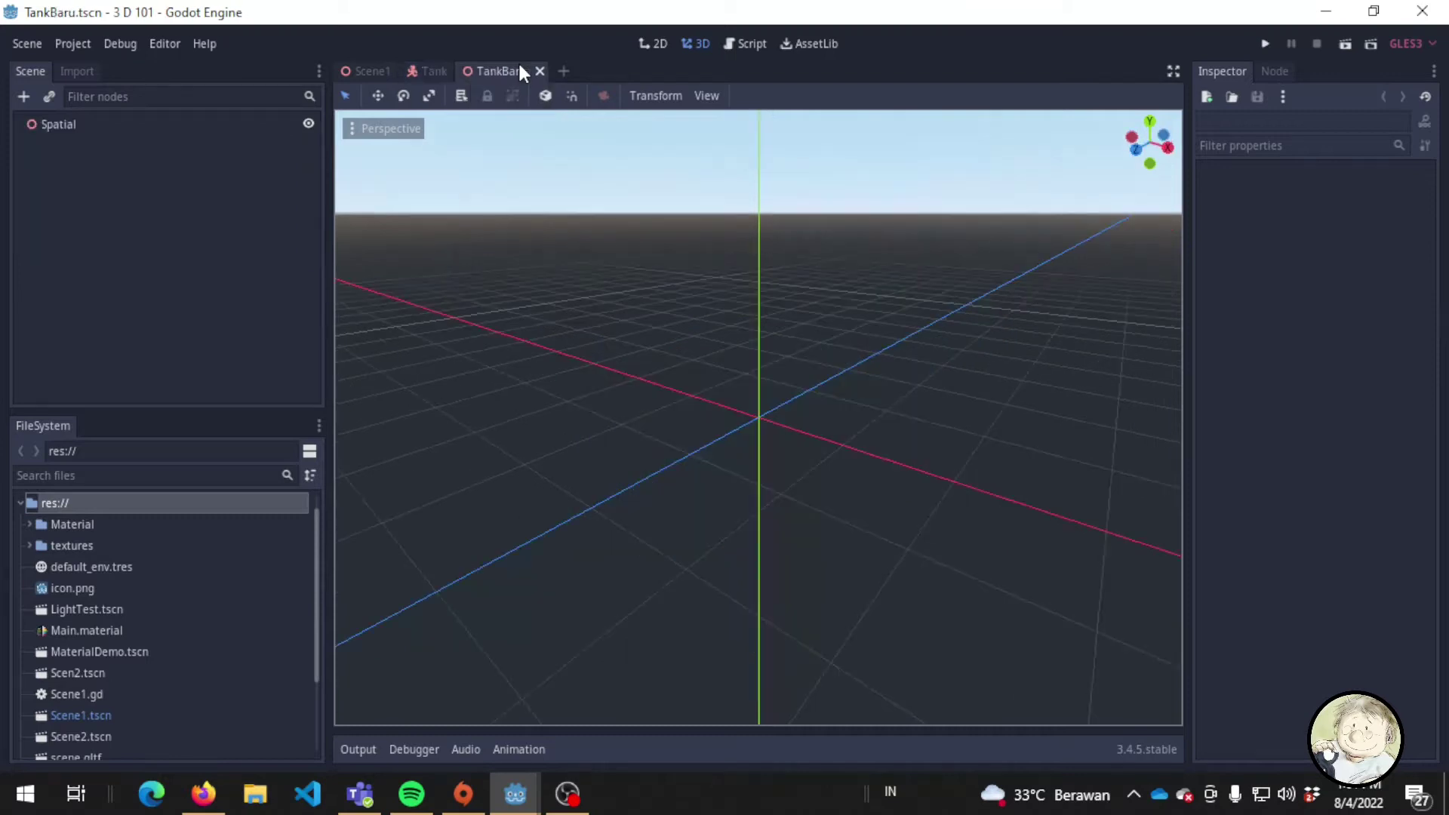
middle_click_drag(608, 467, 737, 541)
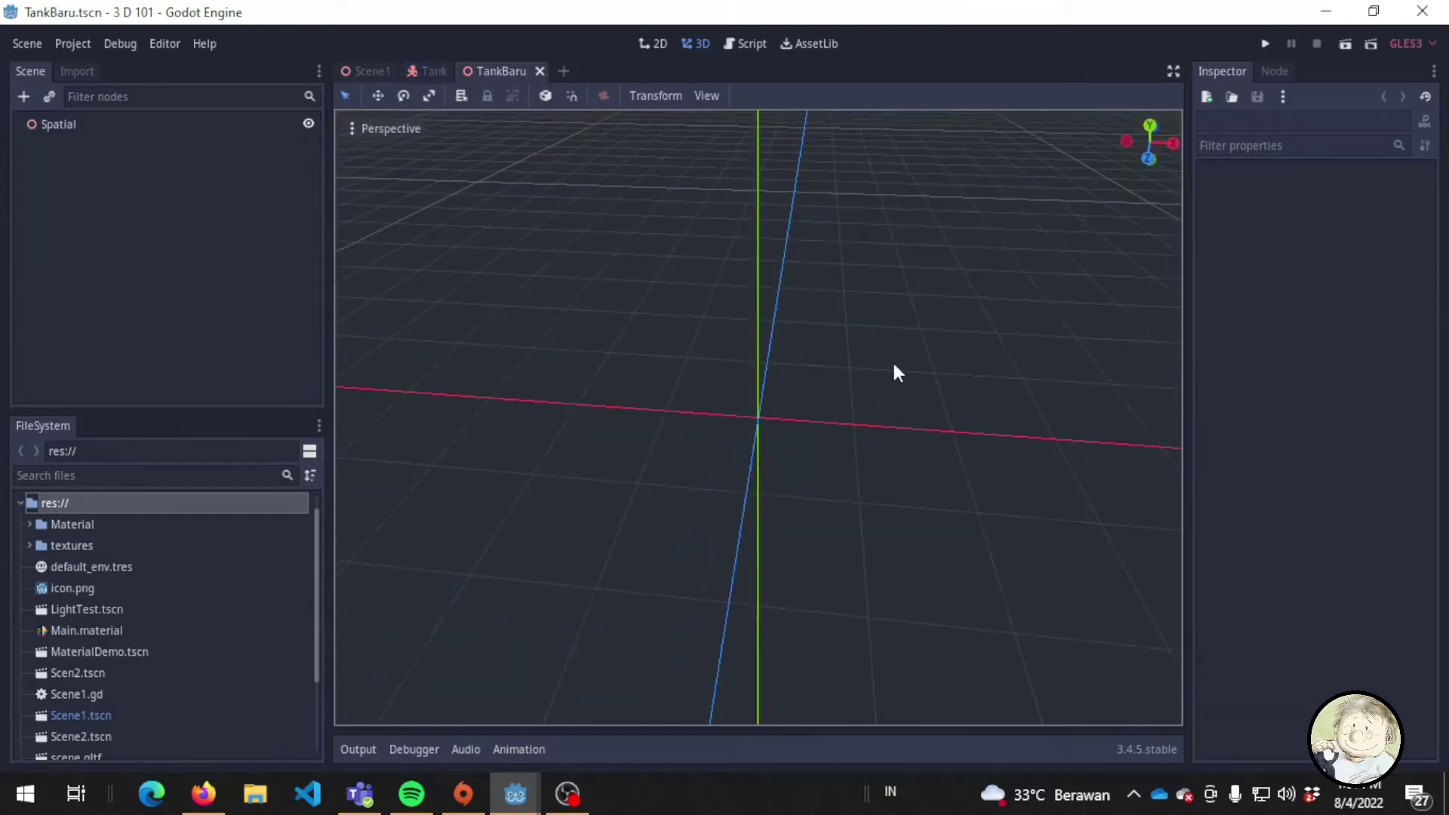
mouse_move(631, 567)
middle_mouse_down()
mouse_move(816, 510)
mouse_move(649, 376)
middle_mouse_up()
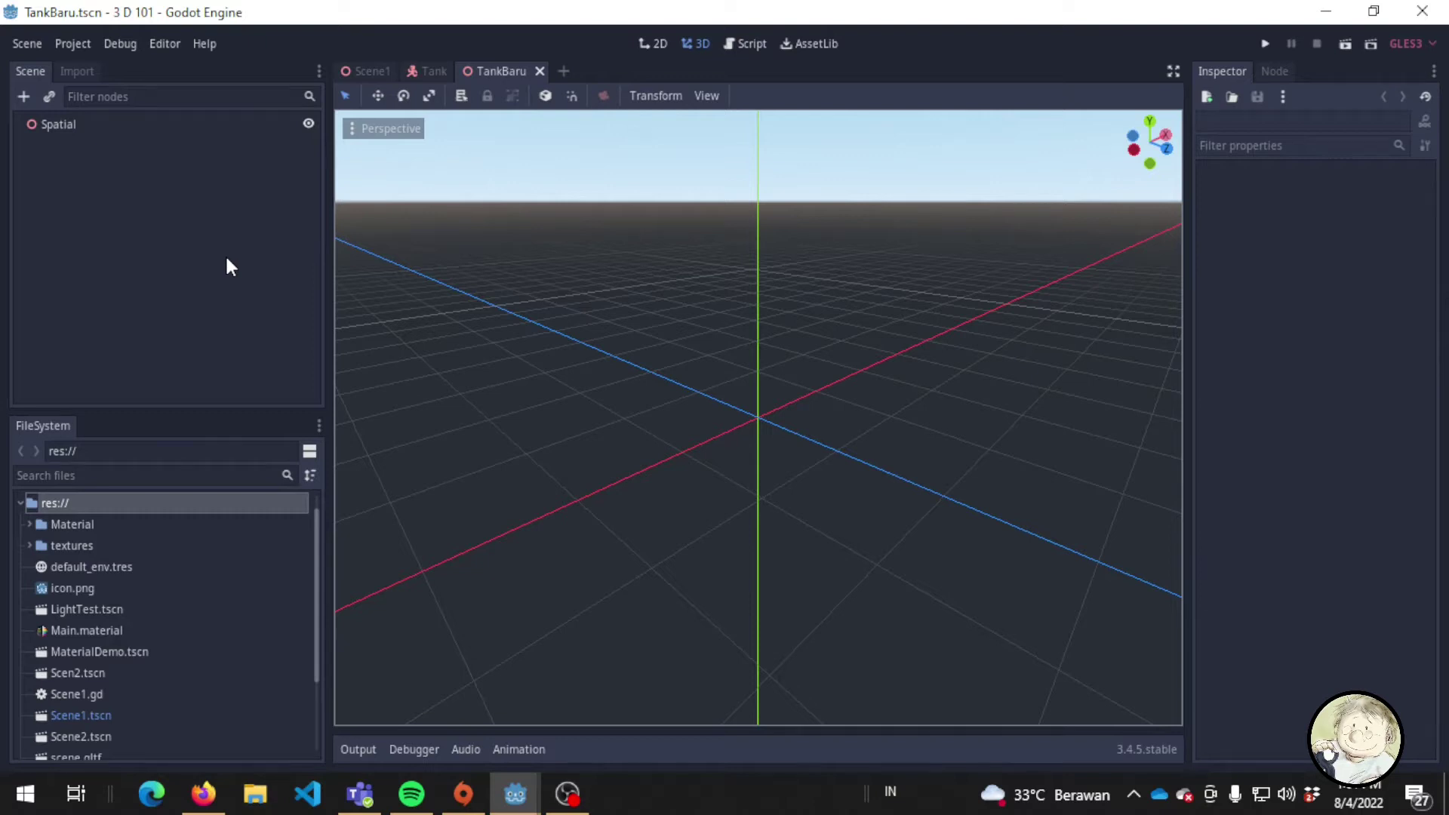
left_click(137, 125)
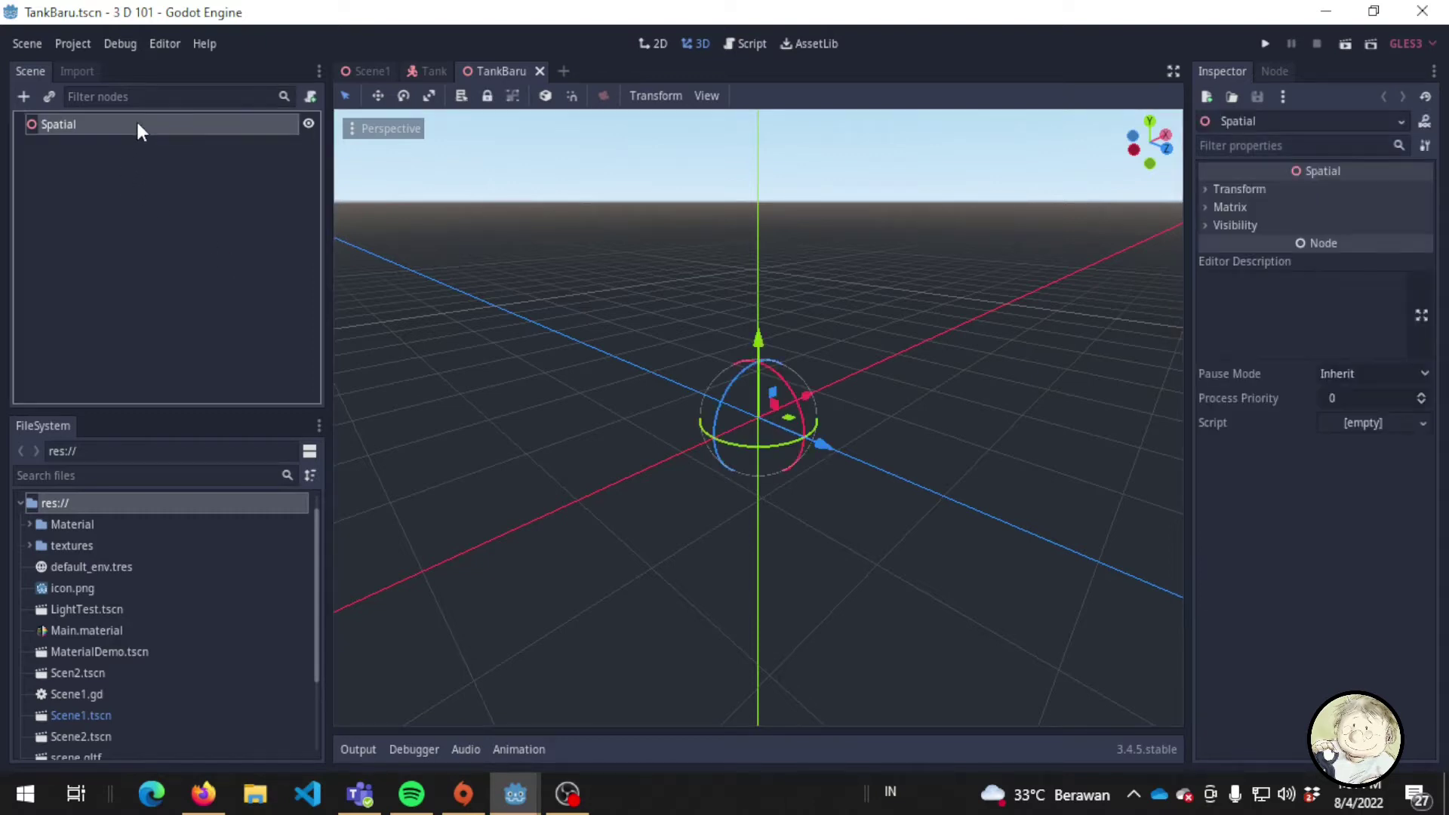
left_click(436, 74)
mouse_move(785, 355)
middle_mouse_down()
mouse_move(899, 492)
mouse_move(971, 497)
mouse_move(906, 518)
middle_mouse_up()
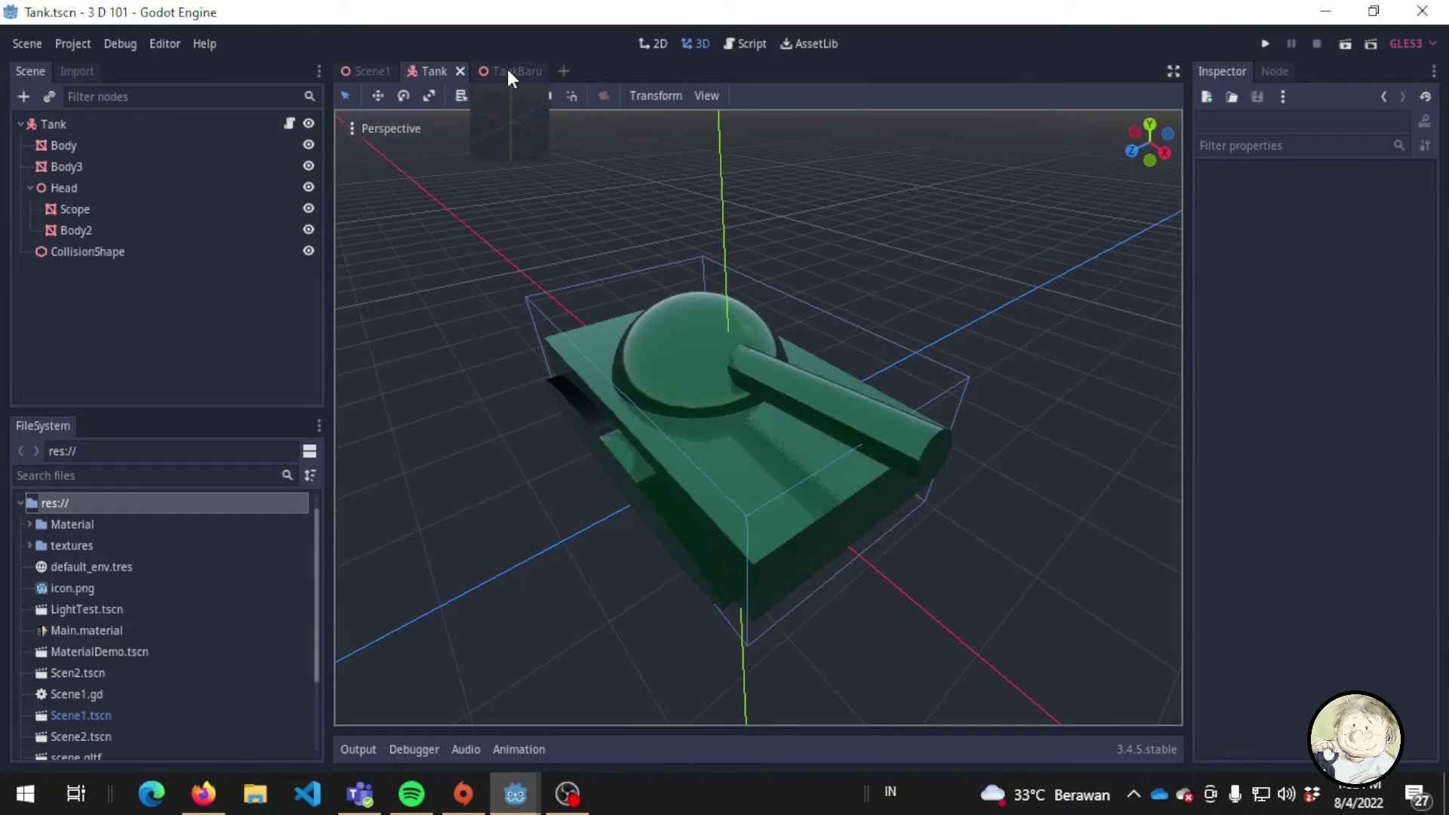
left_click(507, 71)
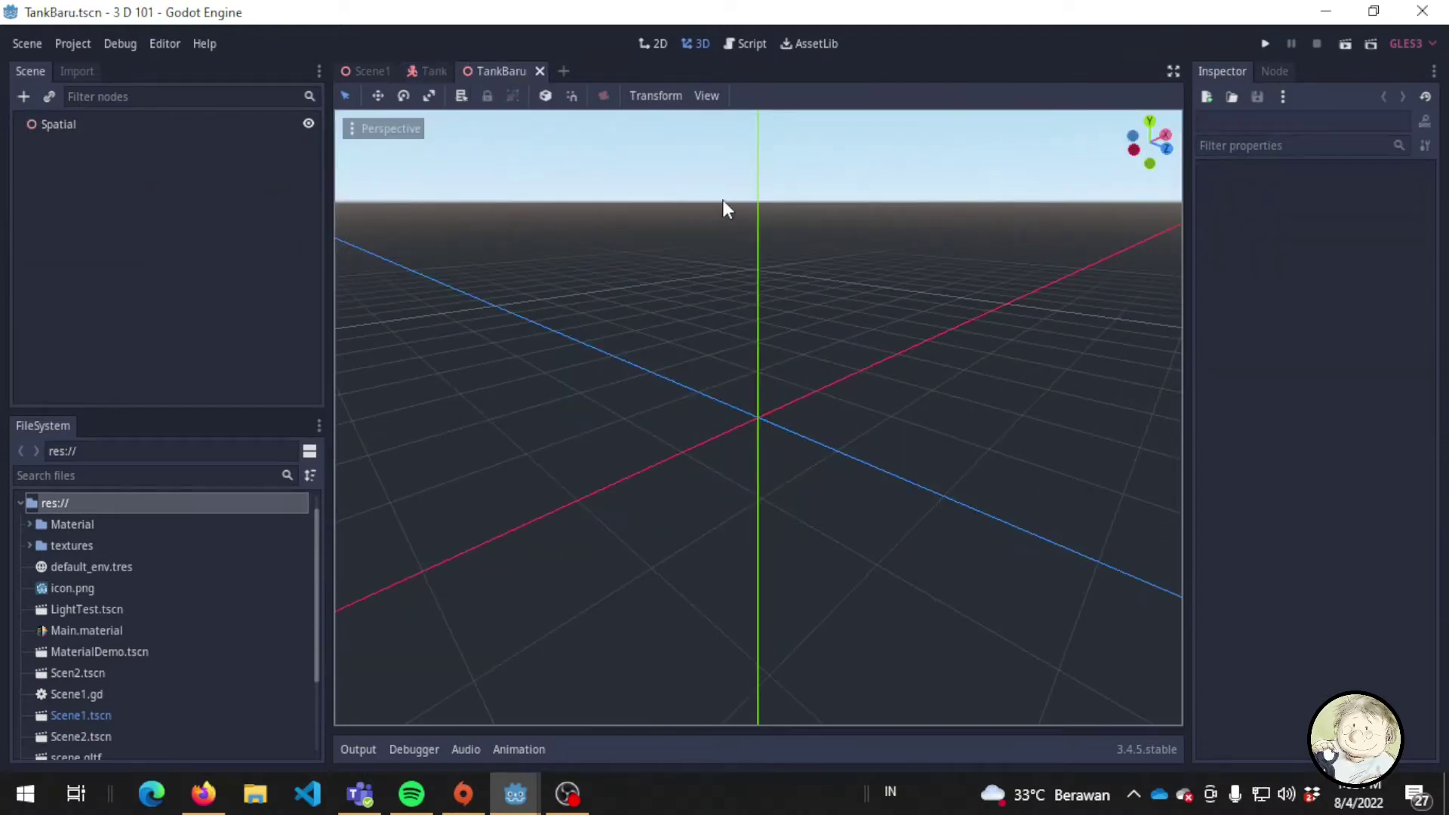
left_click(69, 124)
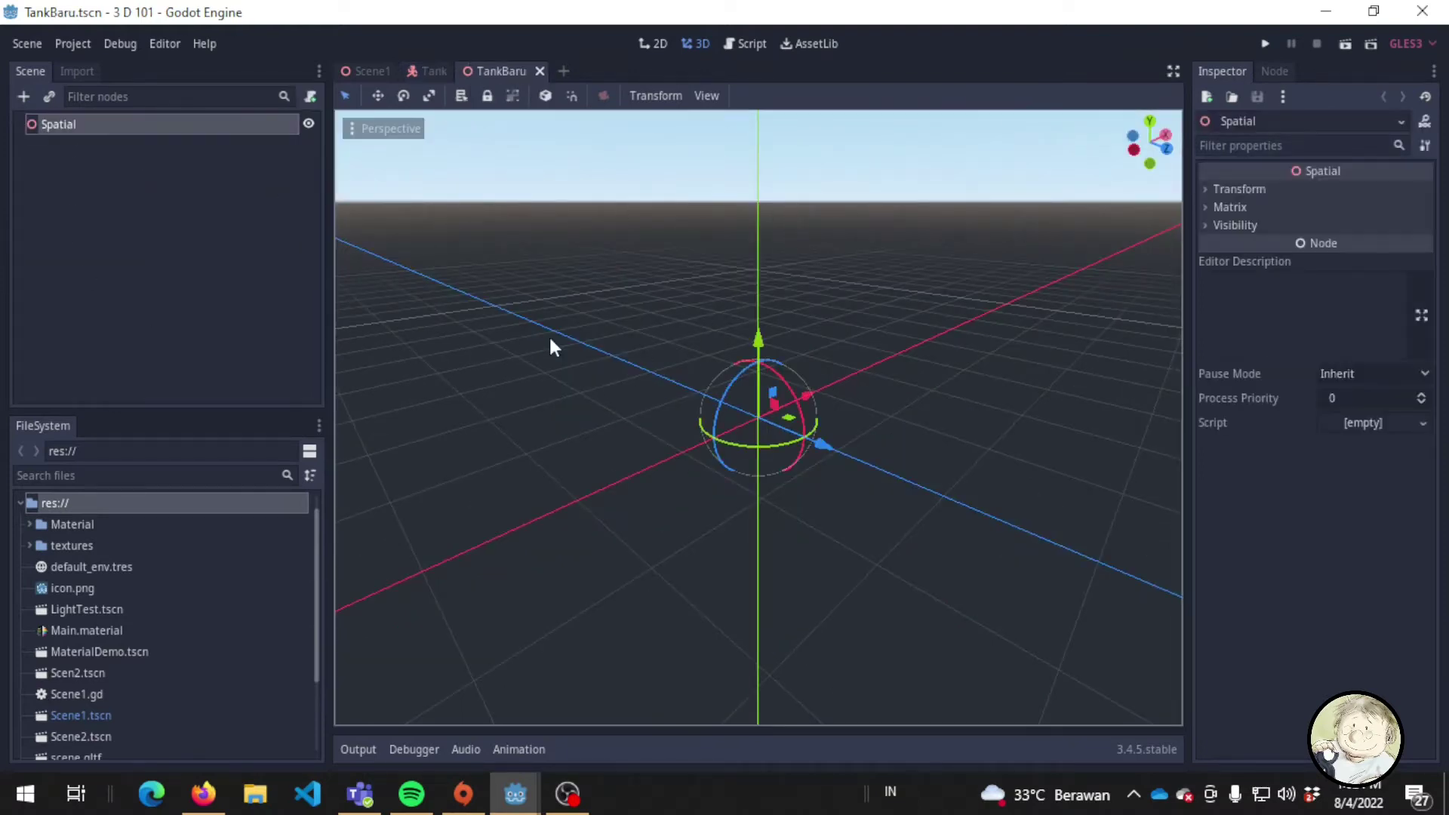
middle_click_drag(635, 410, 725, 379)
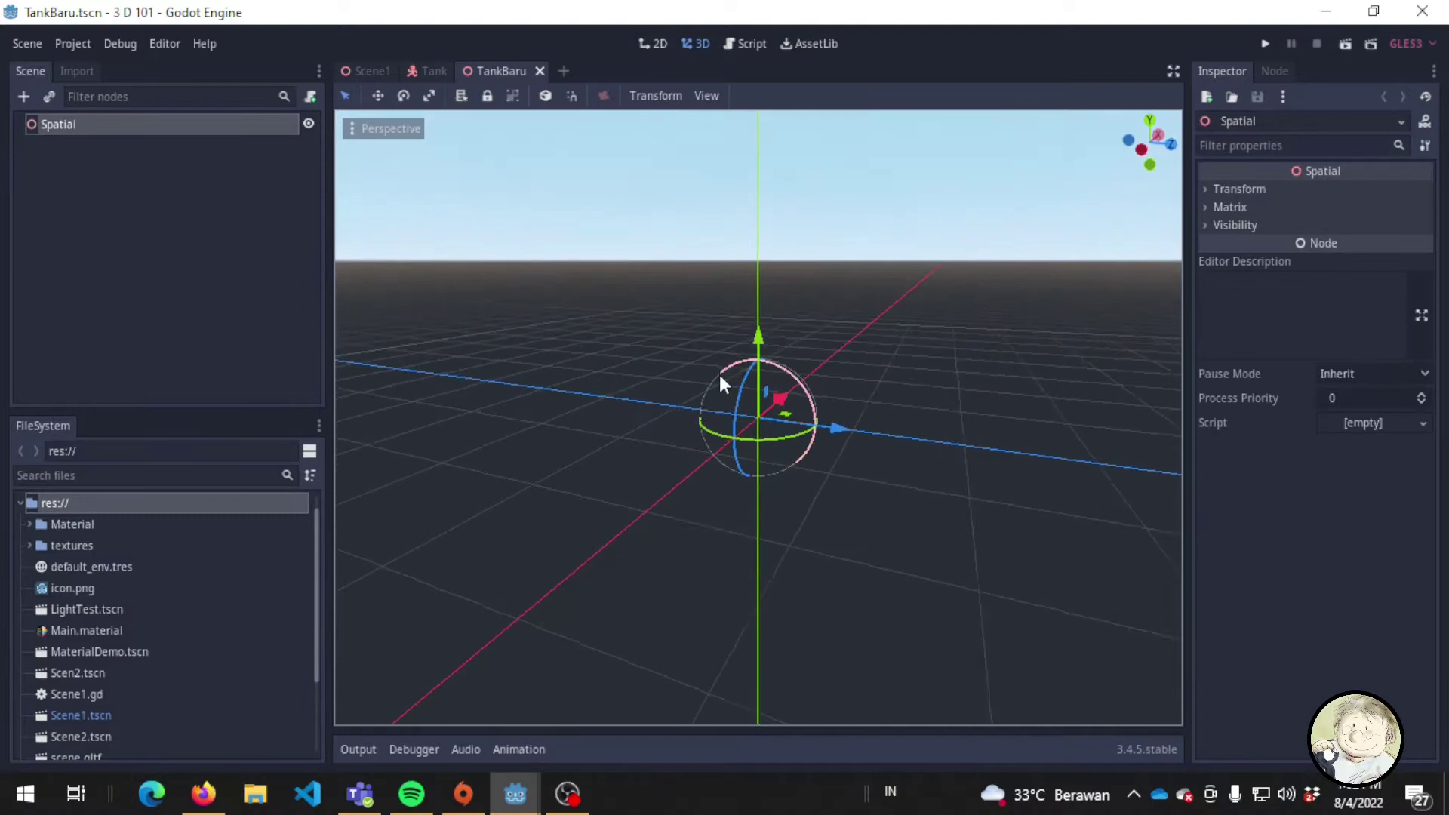
Add a MeshInstance child under Spatial and give it a new CubeMesh.
right_click(67, 127)
left_click(153, 127)
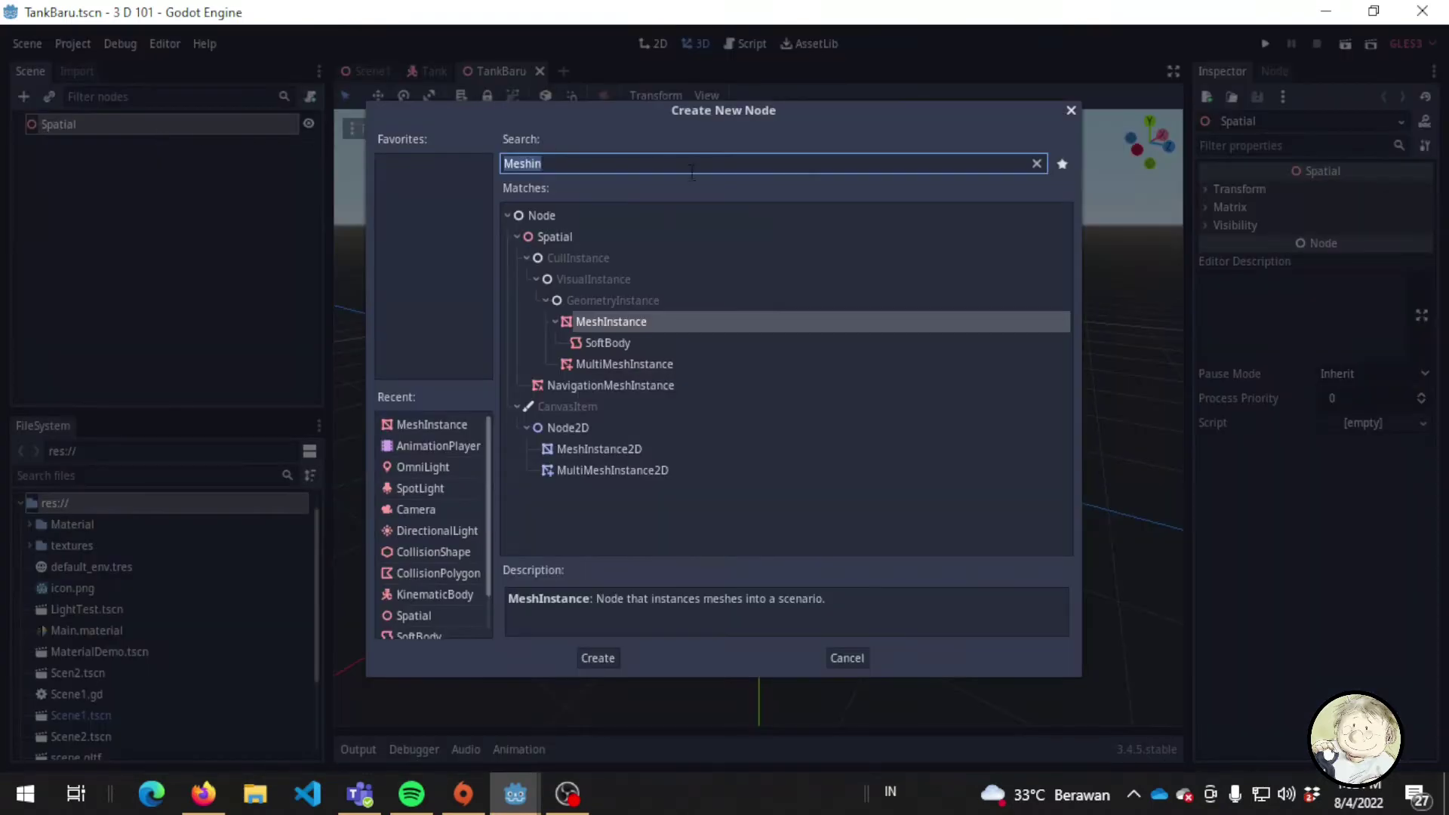
key("Return")
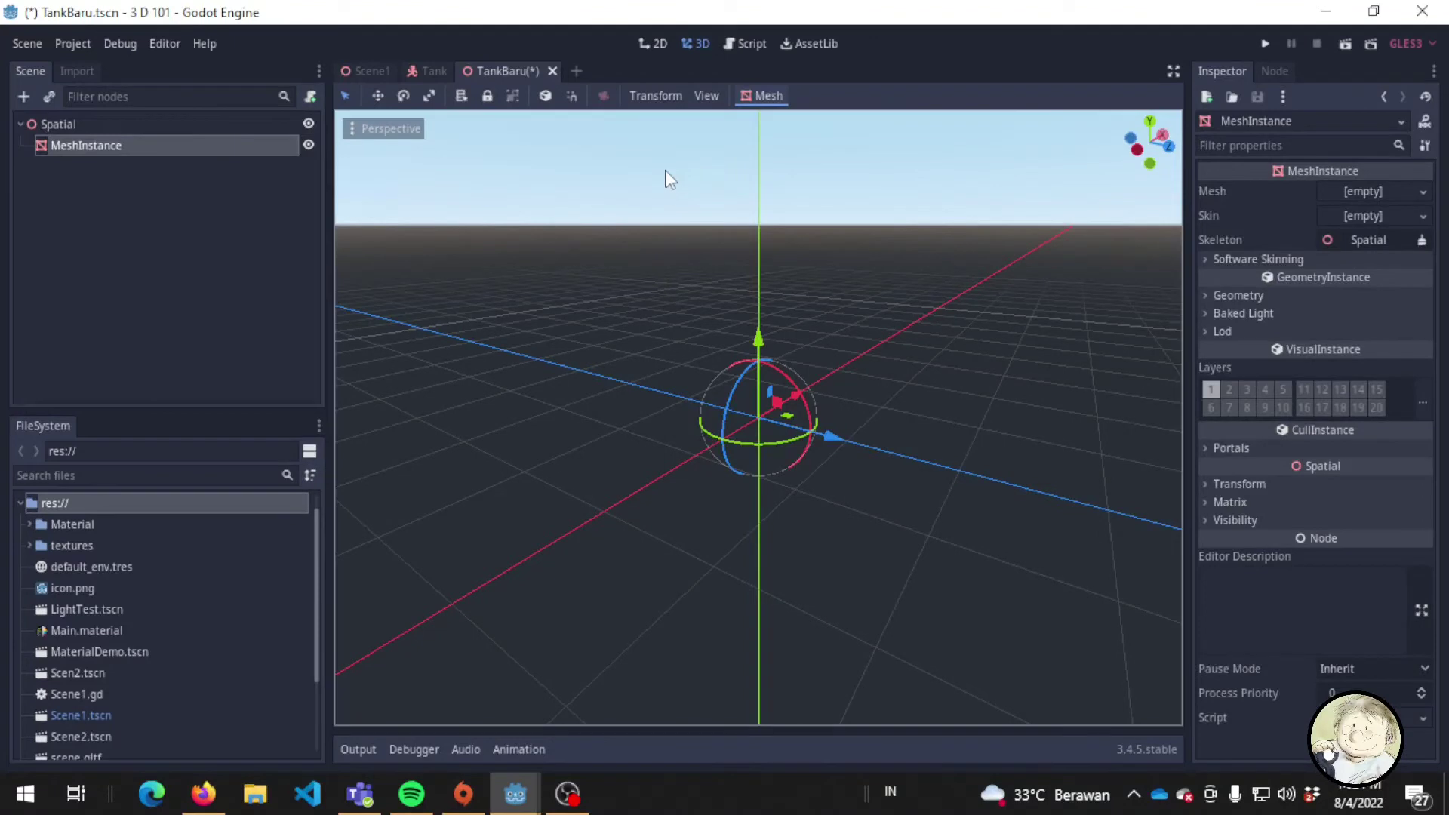
left_click(1423, 191)
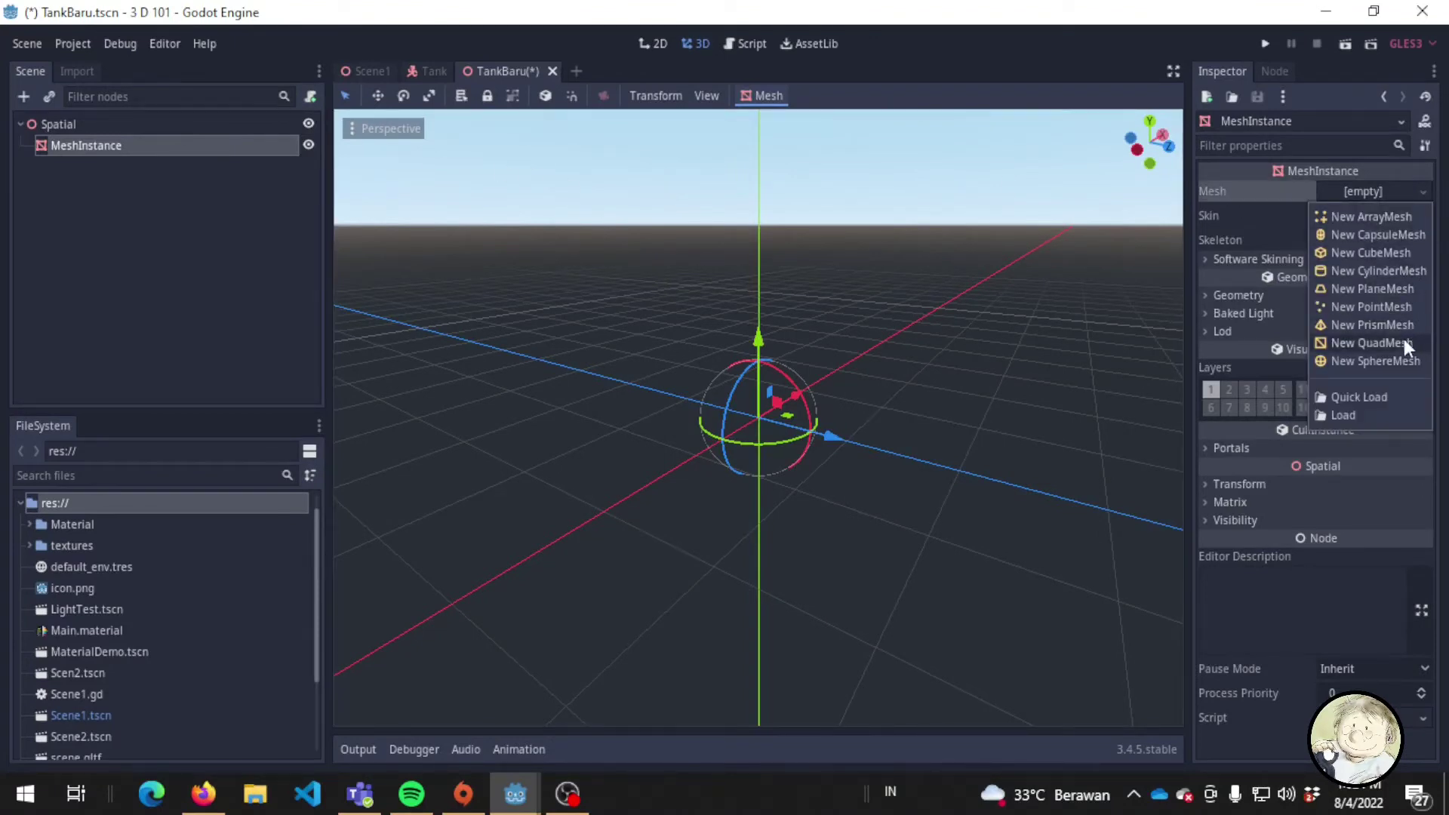
left_click(1394, 252)
Rename the cube node to 'Badan' and expand its mesh properties.
double_click(149, 145)
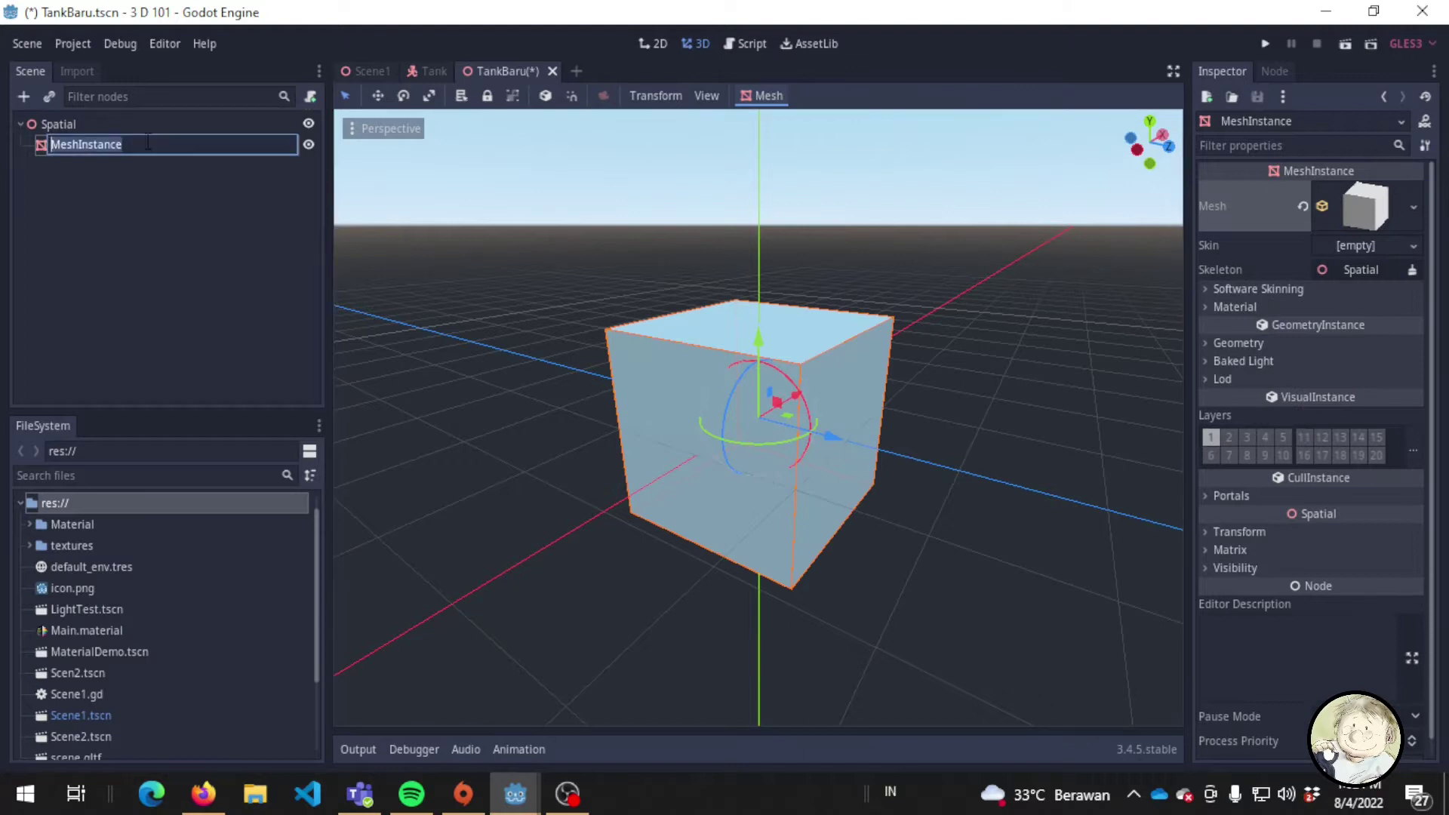
type("Badan")
key("Return")
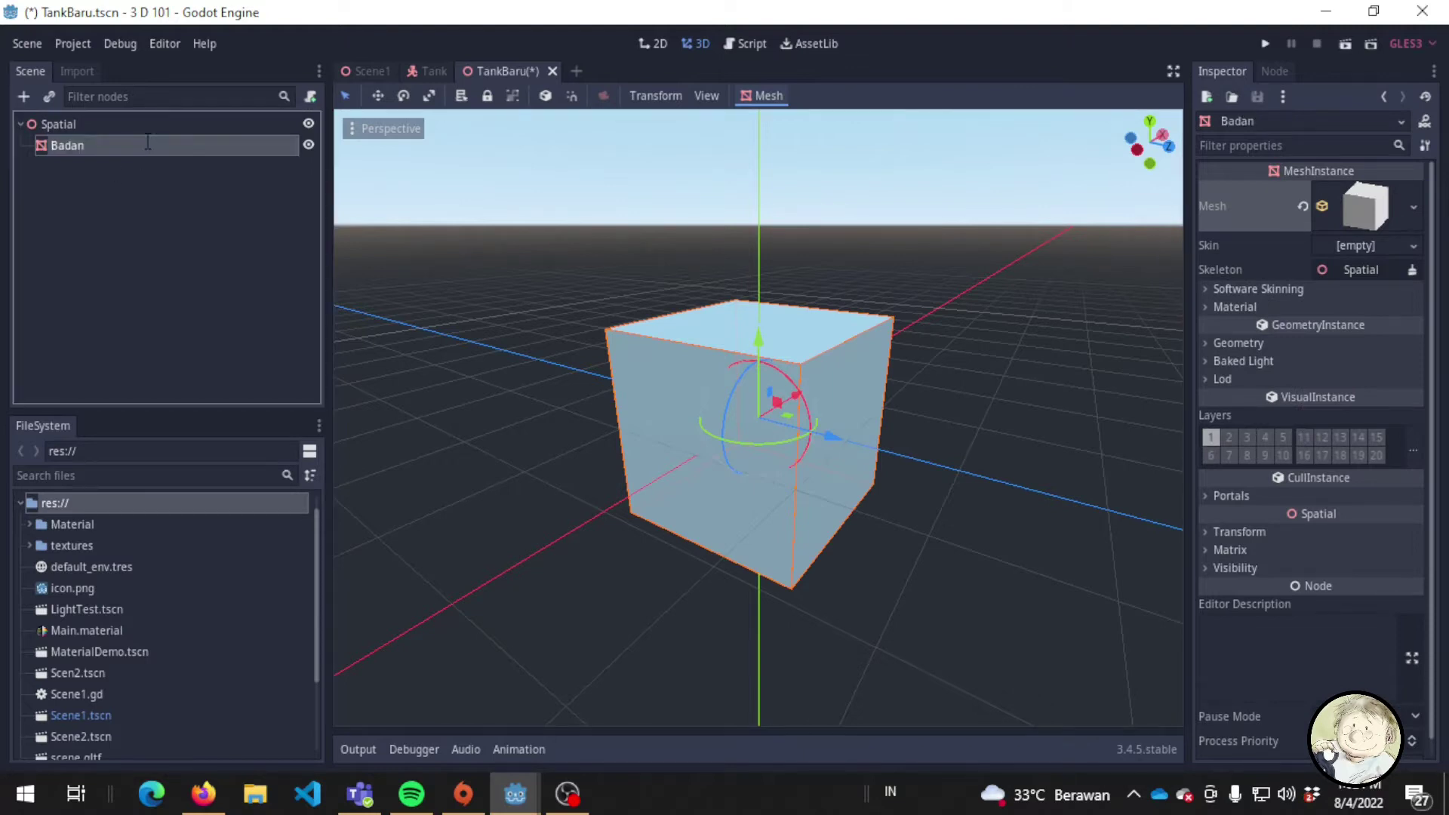
left_click(1359, 216)
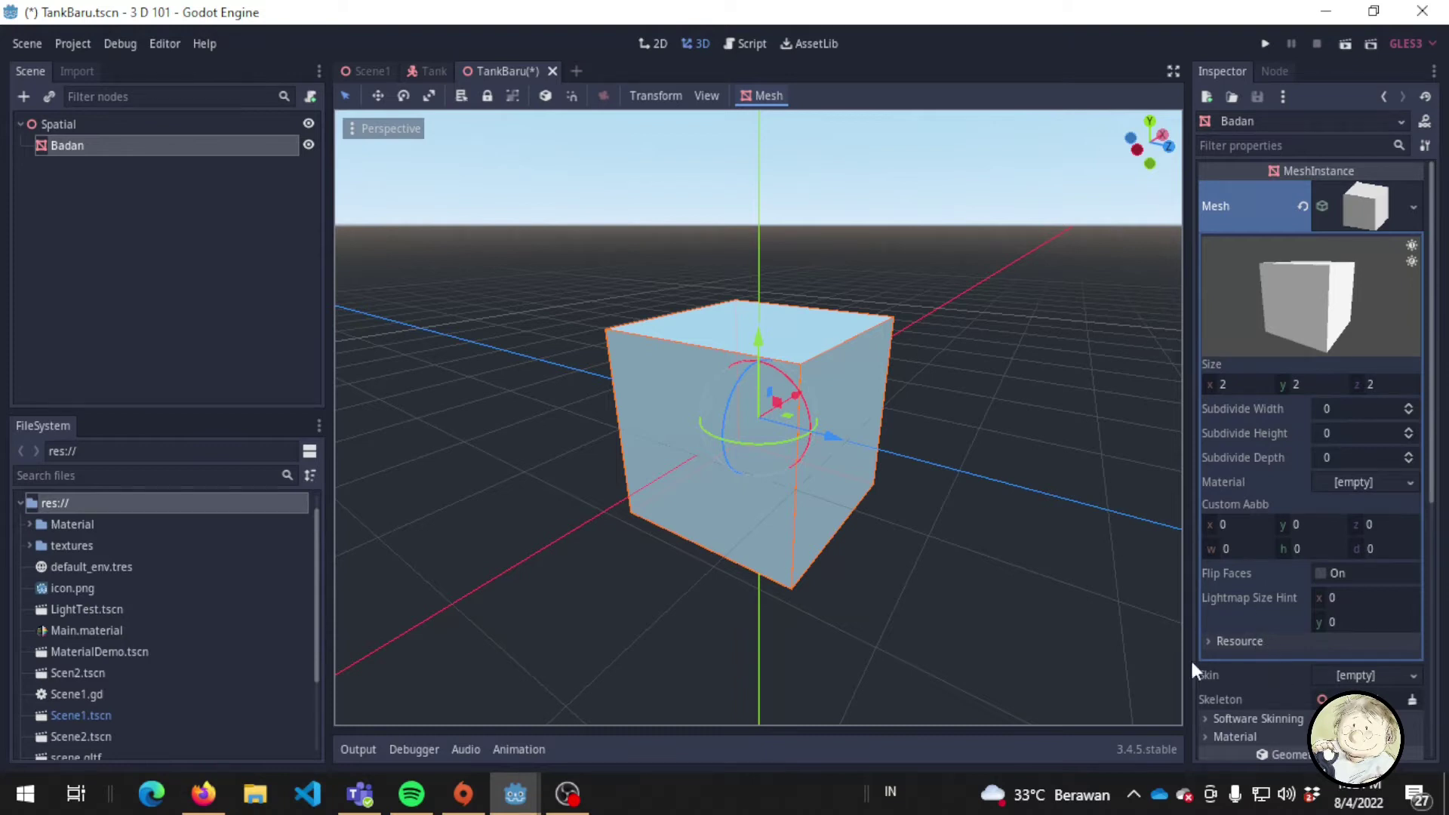
Set the cube's height to 1.5 and its x size to 2, after briefly trying 4.
middle_click_drag(1027, 478, 988, 500)
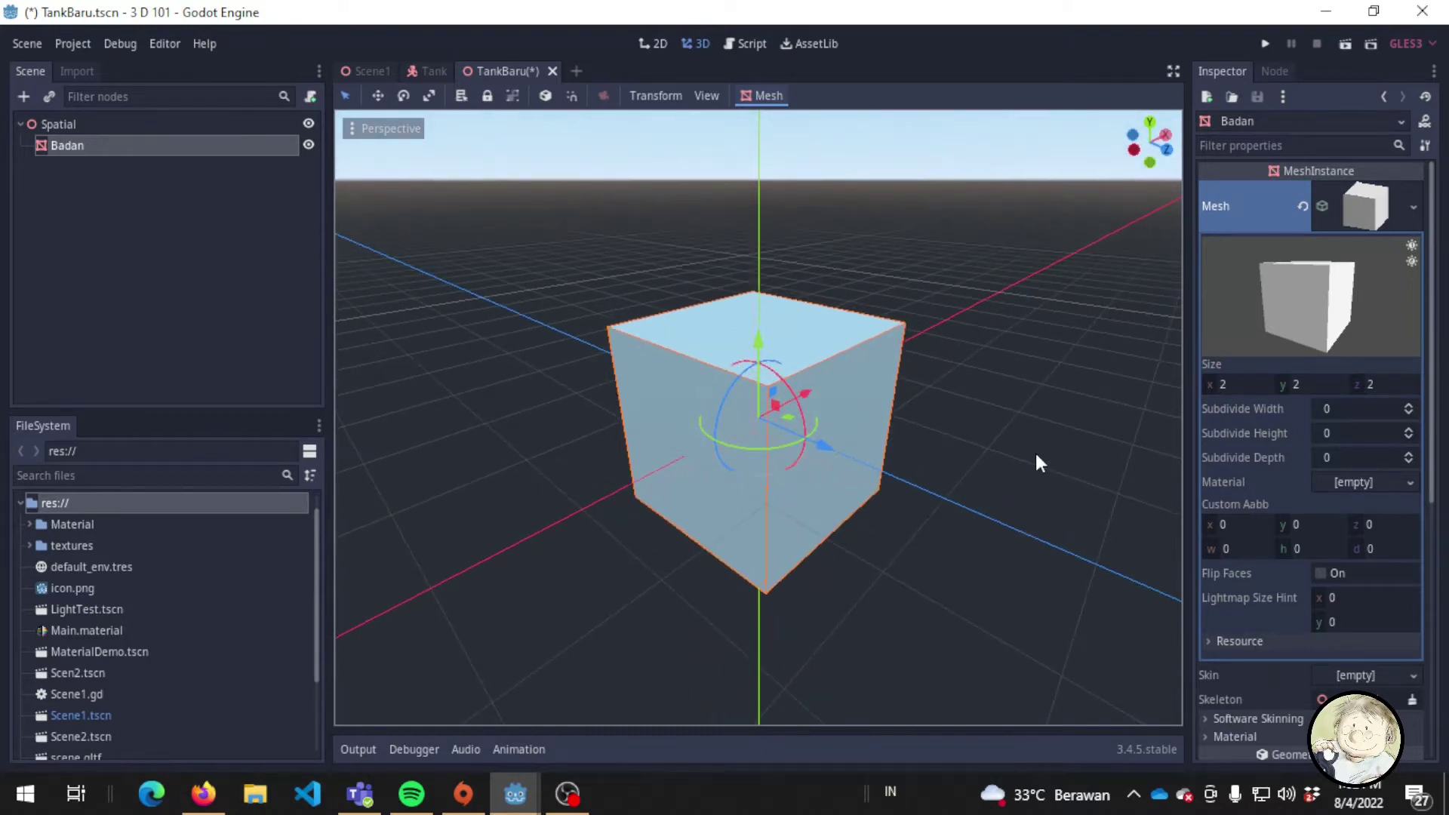
left_click(1302, 384)
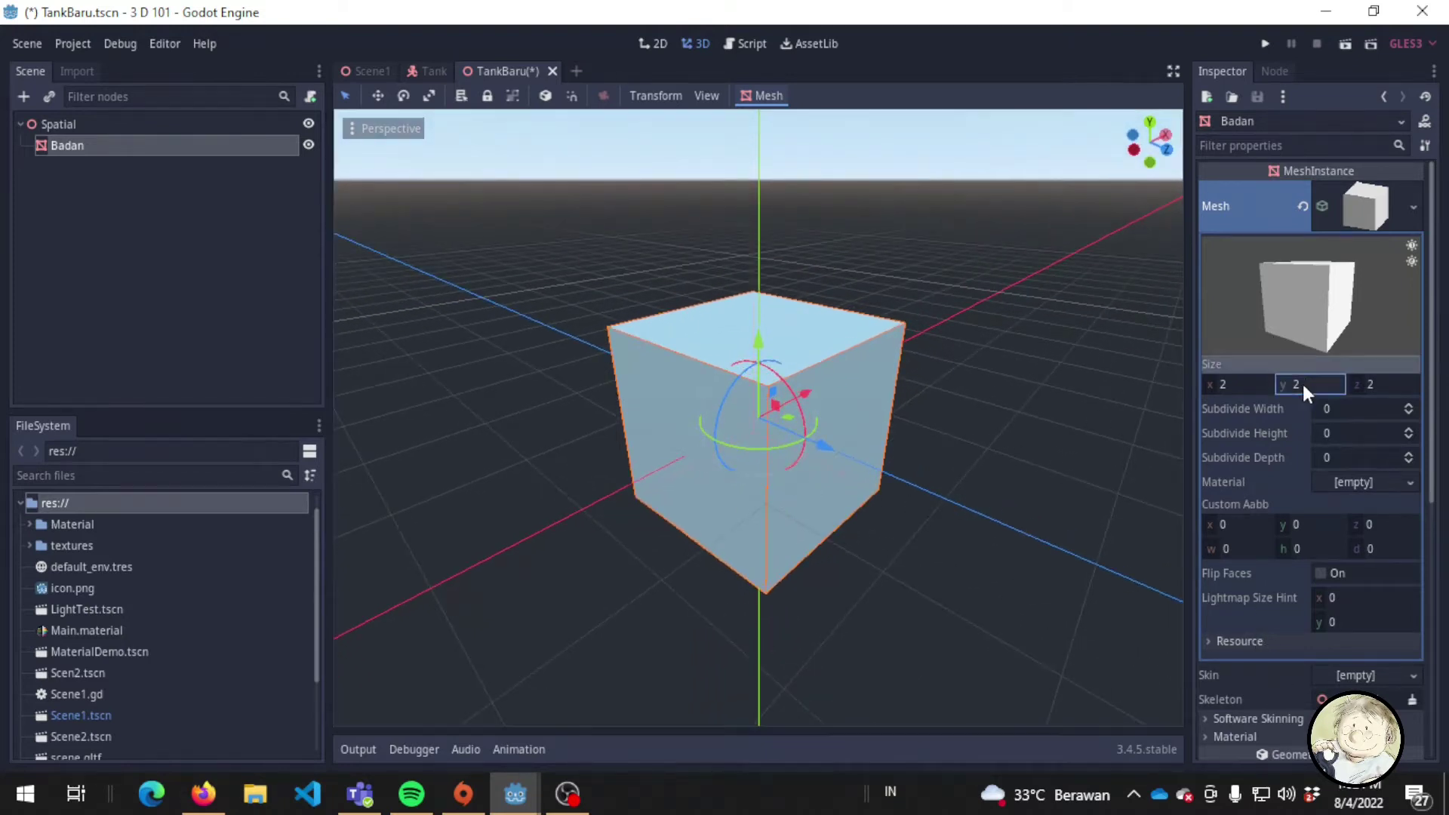
type("4.5")
key("BackSpace")
key("BackSpace")
key("BackSpace")
type("1.5")
key("Return")
left_click(1235, 384)
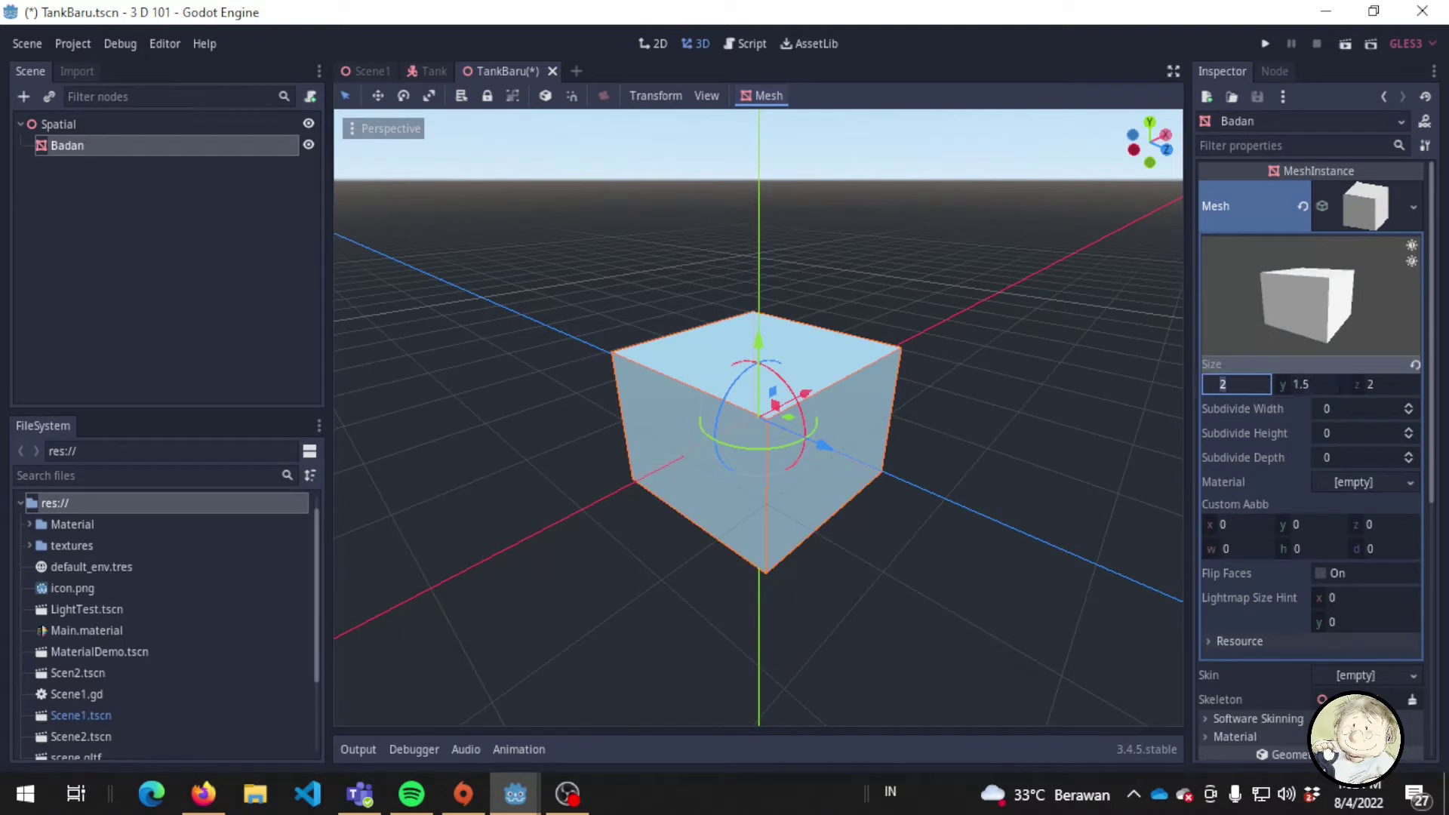
type("4")
key("Return")
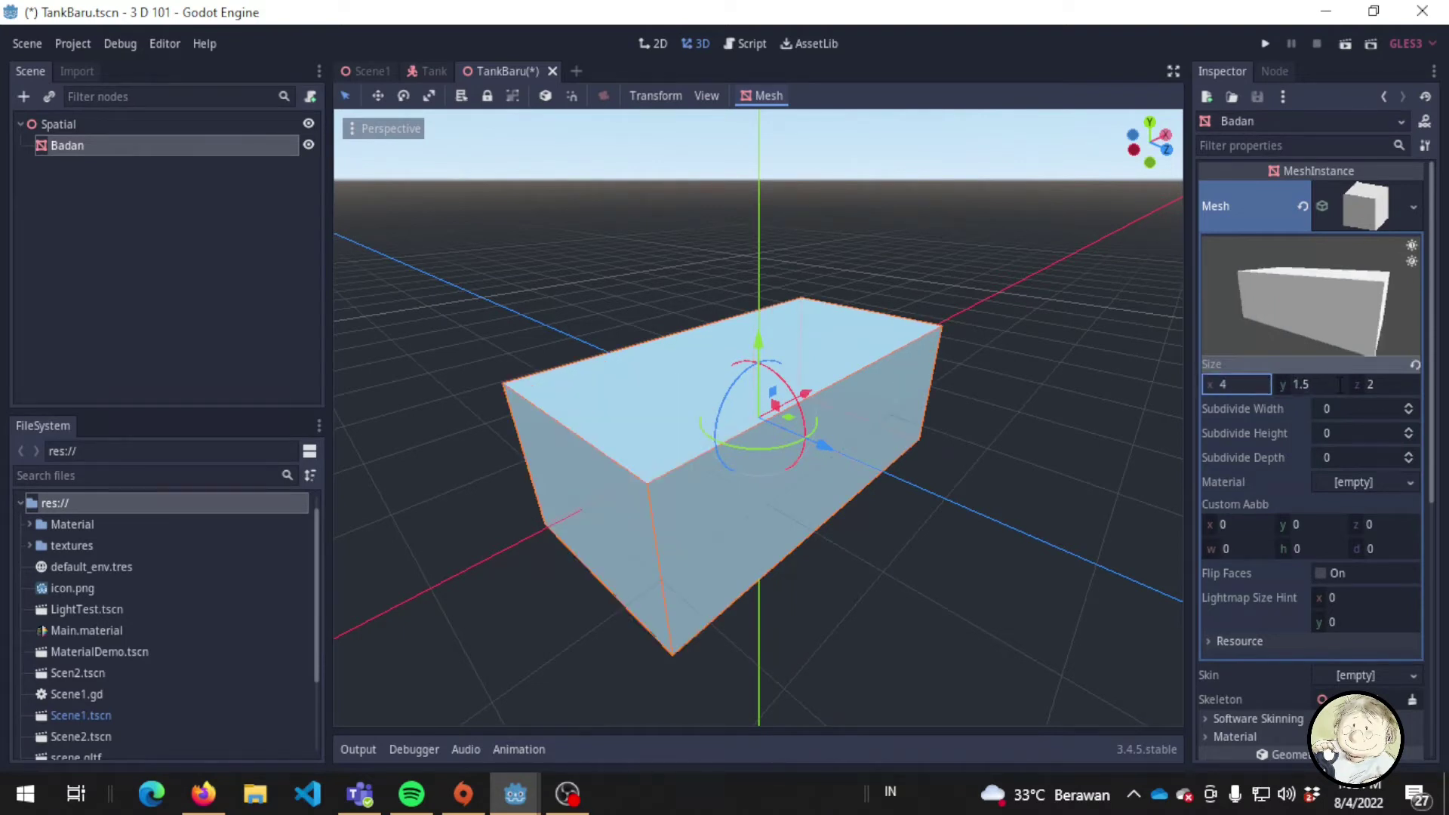
left_click(1265, 387)
type("2")
key("Return")
Set the z size to 5 and the height to 1.2, giving a 2 × 1.2 × 5 box.
left_click(1372, 386)
type("5")
key("Return")
mouse_move(948, 472)
middle_mouse_down()
mouse_move(753, 437)
mouse_move(550, 497)
mouse_move(773, 533)
mouse_move(867, 427)
mouse_move(928, 396)
mouse_move(1324, 403)
middle_mouse_up()
left_click(1326, 385)
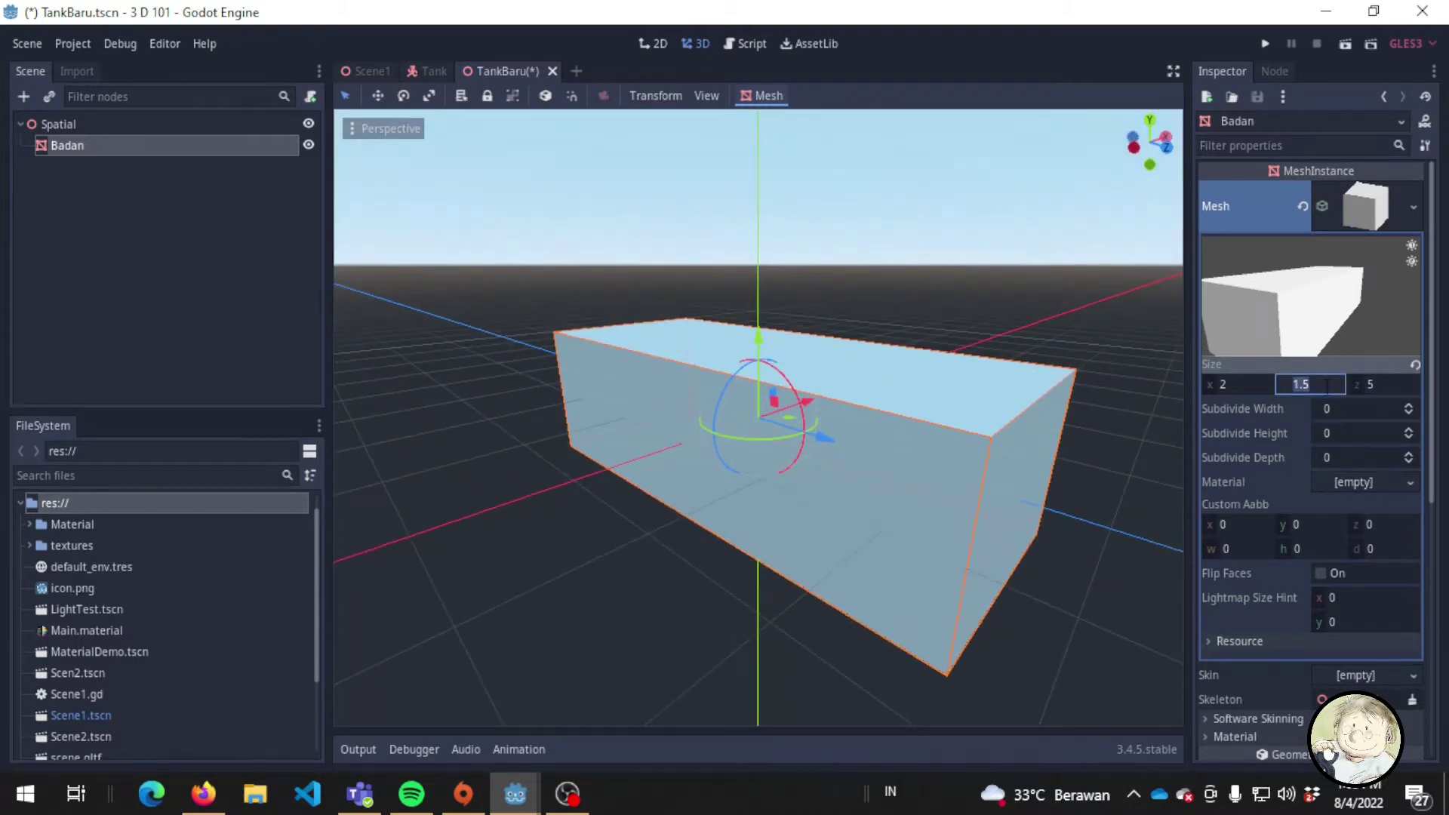
type("1.2")
key("Return")
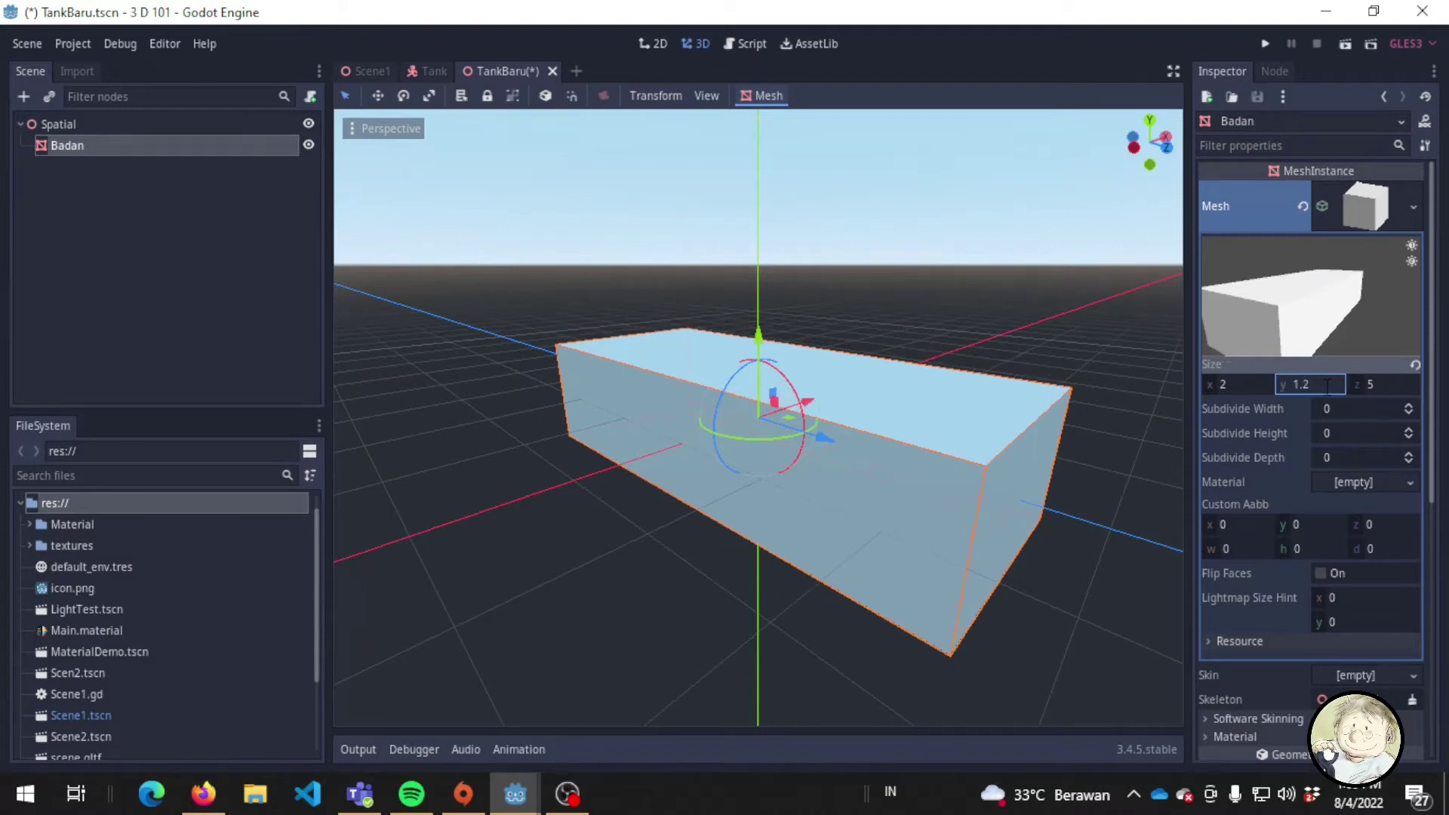
mouse_move(1052, 490)
middle_mouse_down()
mouse_move(613, 516)
mouse_move(875, 543)
mouse_move(828, 536)
middle_mouse_up()
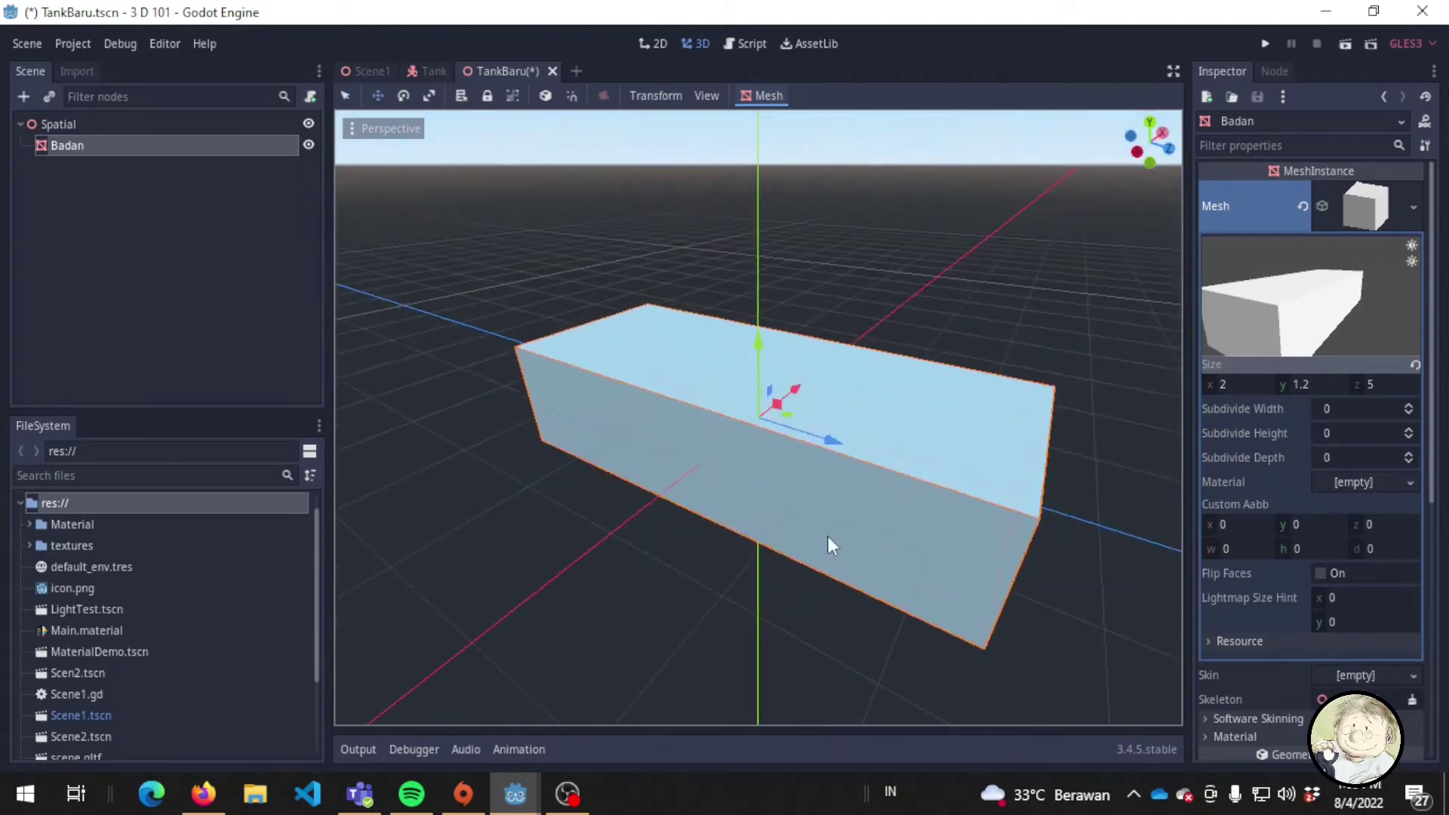
middle_click_drag(759, 421, 774, 403)
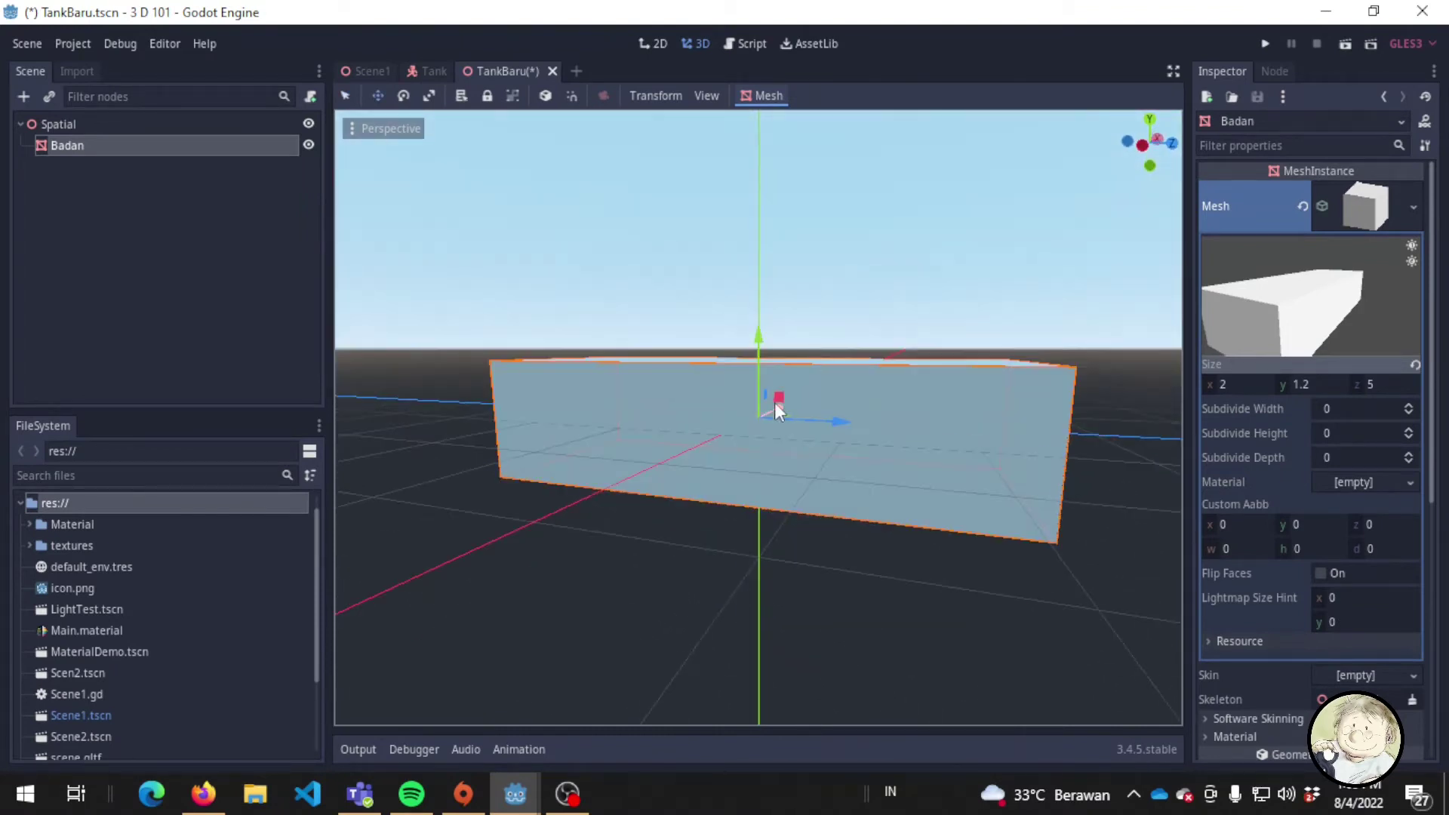
middle_click_drag(878, 449, 833, 460)
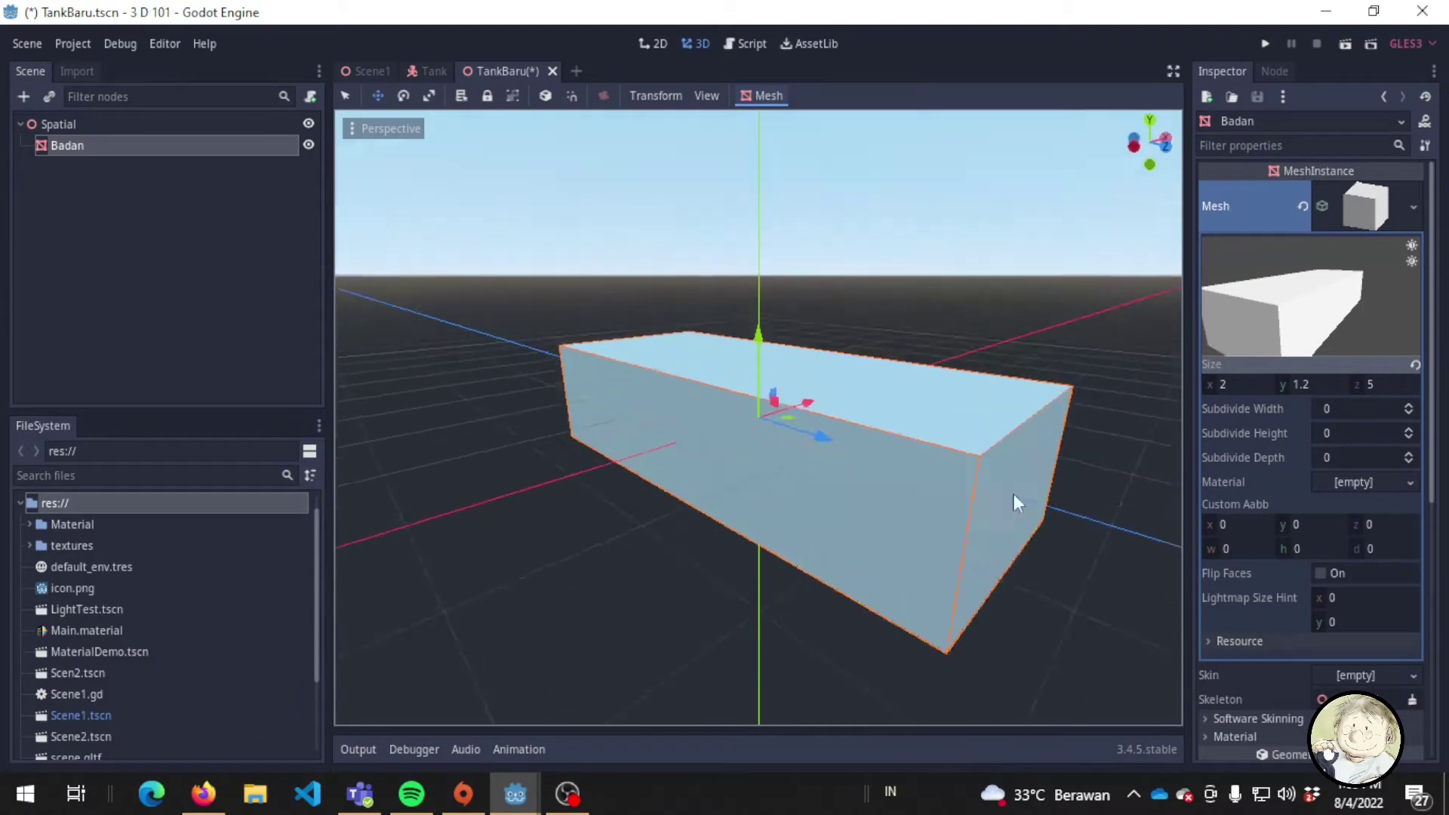
mouse_move(980, 451)
middle_mouse_down()
mouse_move(797, 537)
mouse_move(944, 491)
mouse_move(918, 550)
middle_mouse_up()
key("ctrl+s")
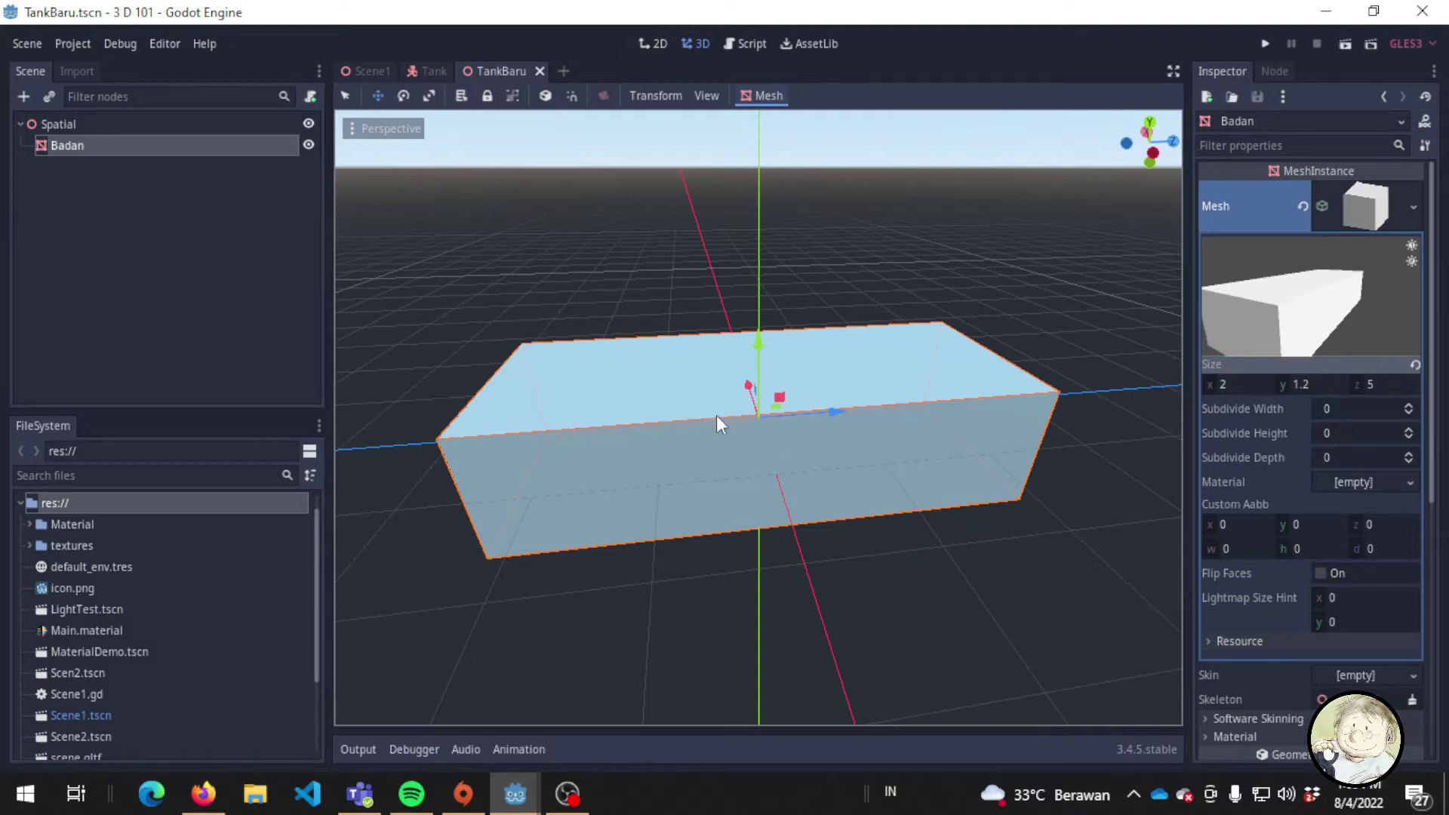
mouse_move(989, 541)
middle_mouse_down()
mouse_move(931, 479)
mouse_move(753, 420)
middle_mouse_up()
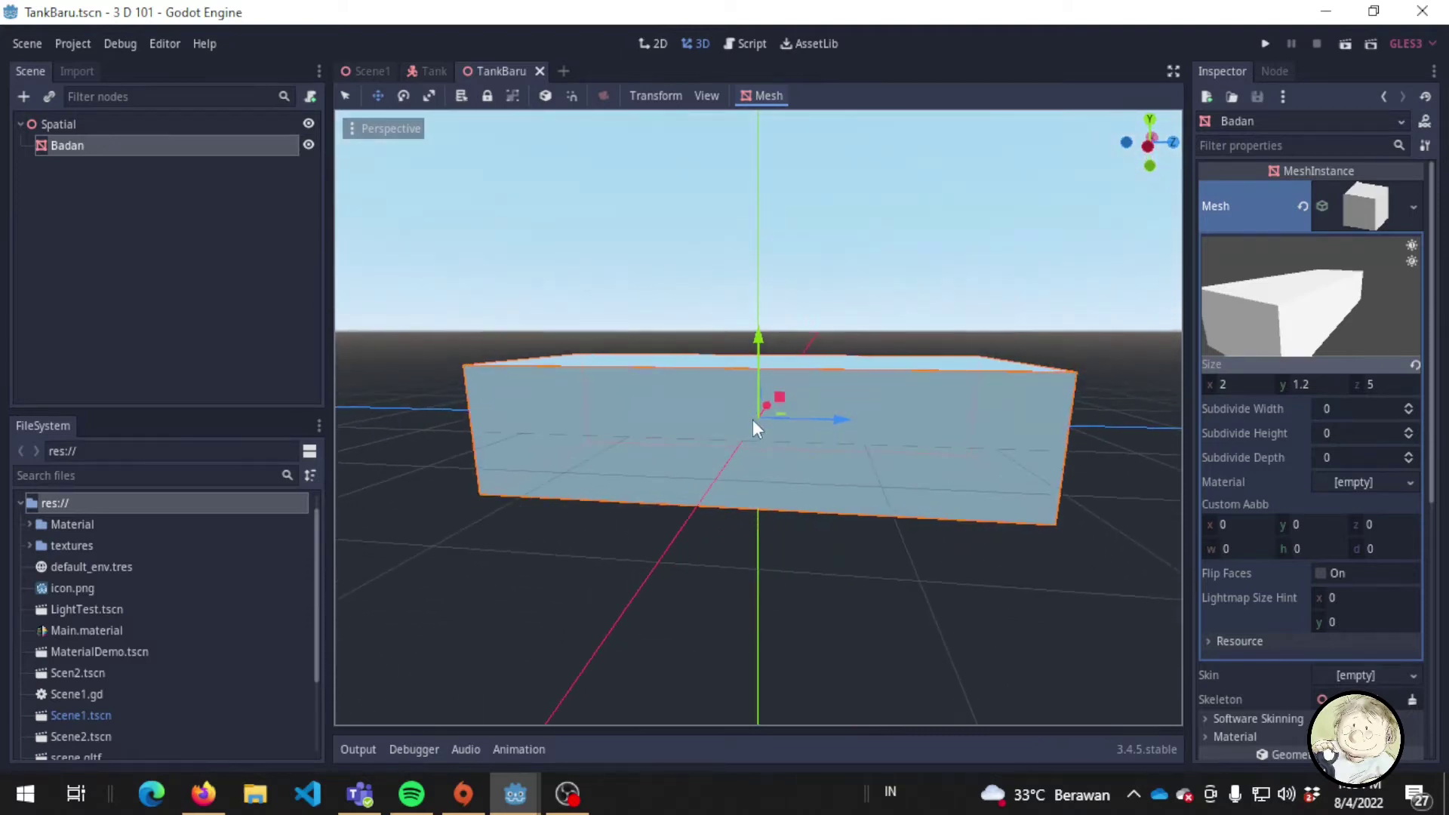
mouse_move(1000, 570)
middle_mouse_down()
mouse_move(572, 576)
mouse_move(964, 555)
mouse_move(950, 603)
mouse_move(884, 566)
middle_mouse_up()
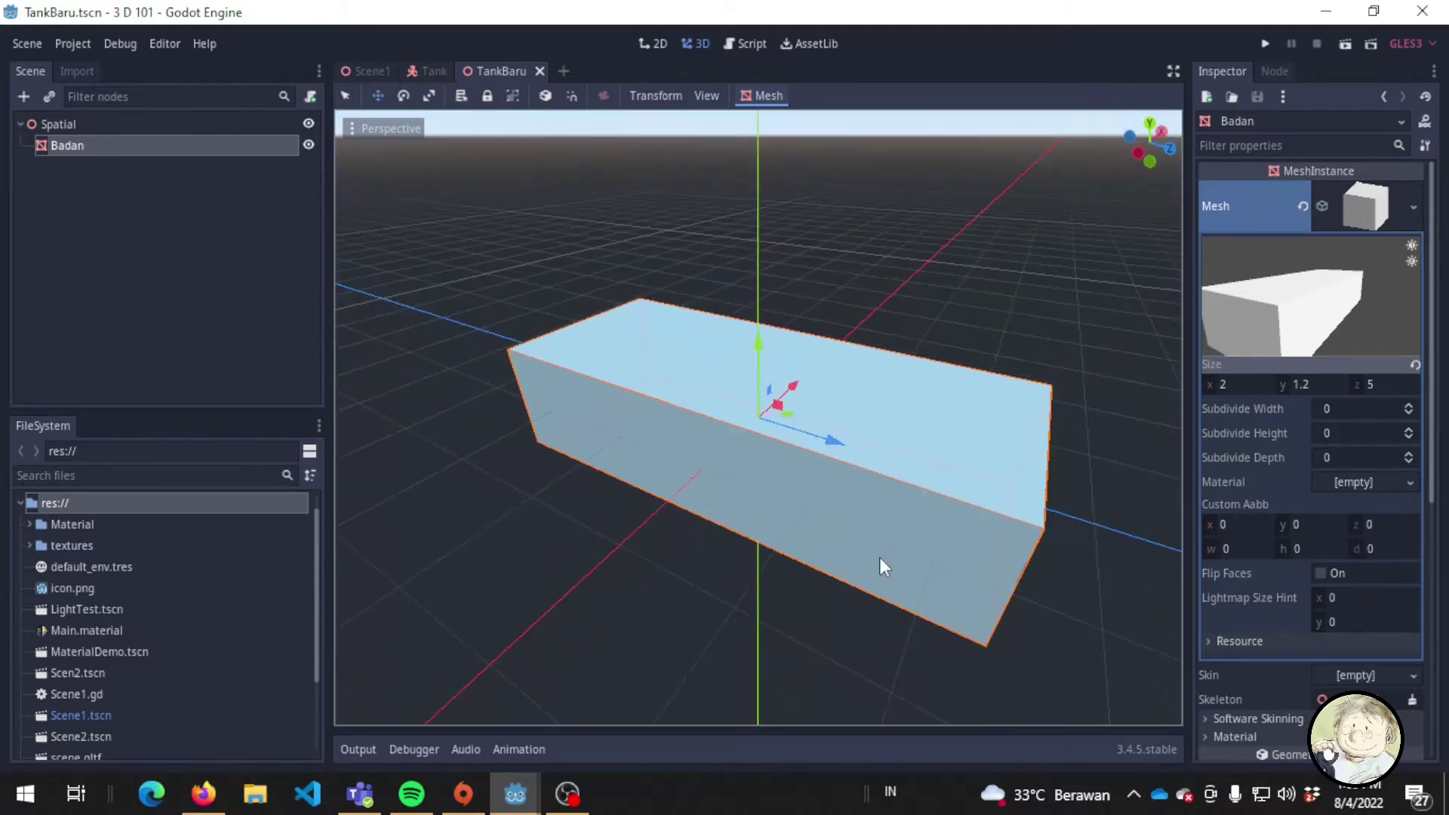
mouse_move(736, 550)
middle_mouse_down()
mouse_move(679, 525)
mouse_move(680, 443)
mouse_move(748, 465)
mouse_move(771, 418)
middle_mouse_up()
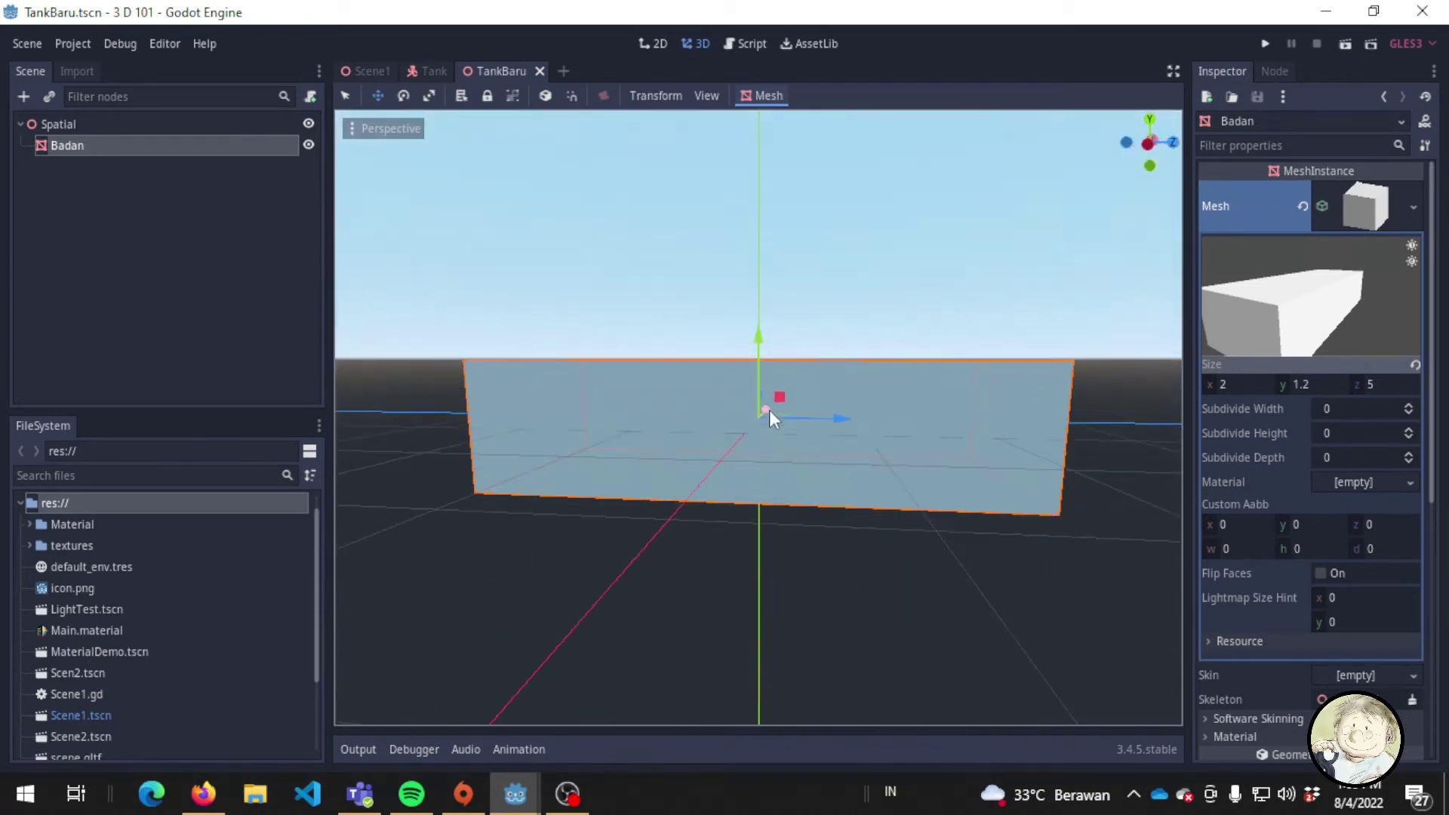
Lift the Badan box about 0.7 units along Y so it sits above the grid.
mouse_move(759, 345)
left_mouse_down()
mouse_move(761, 253)
mouse_move(757, 274)
left_mouse_up()
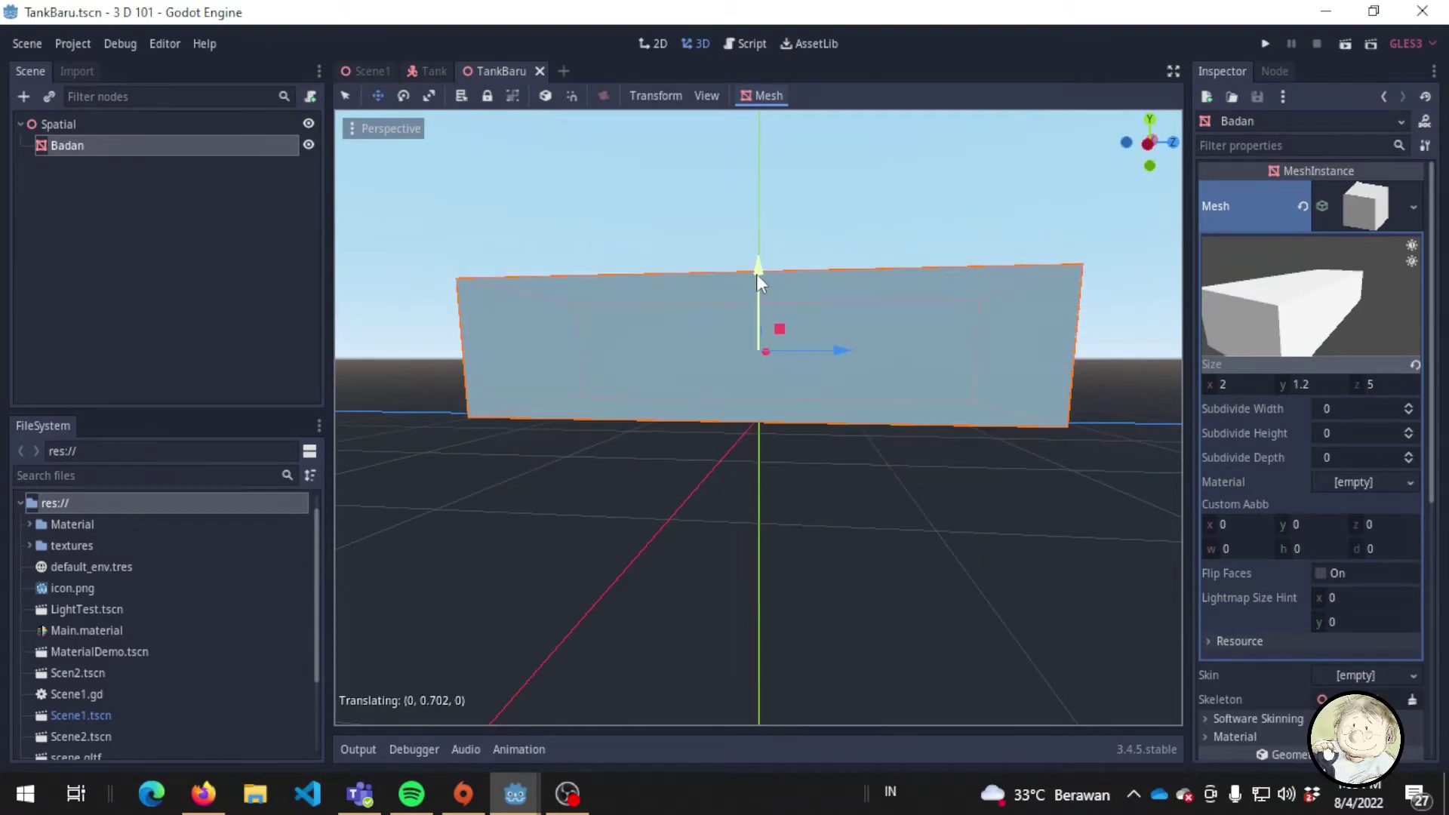
mouse_move(810, 407)
middle_mouse_down()
mouse_move(952, 479)
mouse_move(787, 452)
middle_mouse_up()
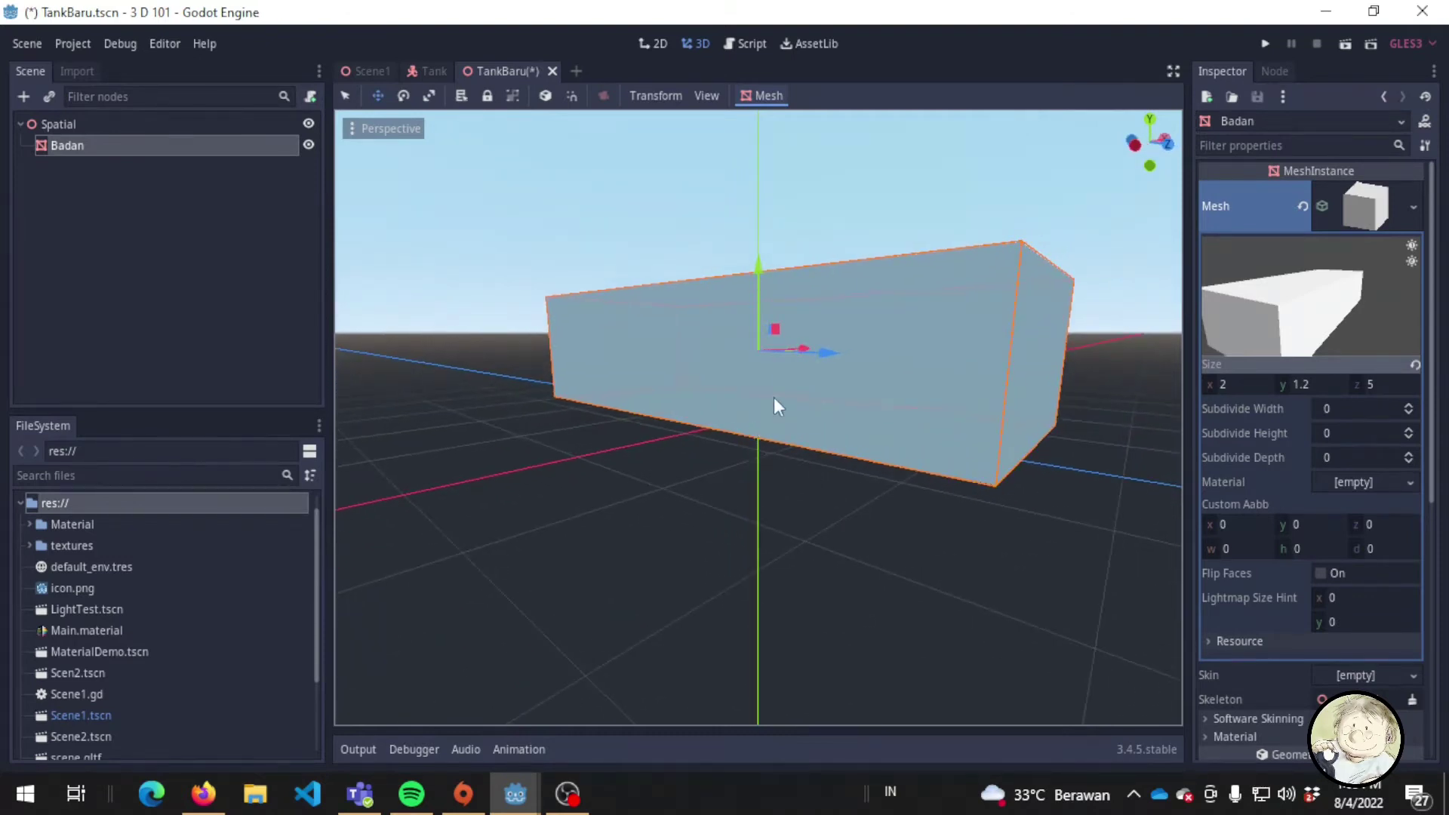
mouse_move(877, 414)
middle_mouse_down()
mouse_move(664, 443)
mouse_move(615, 548)
mouse_move(804, 573)
mouse_move(769, 542)
mouse_move(778, 518)
mouse_move(657, 502)
mouse_move(807, 520)
middle_mouse_up()
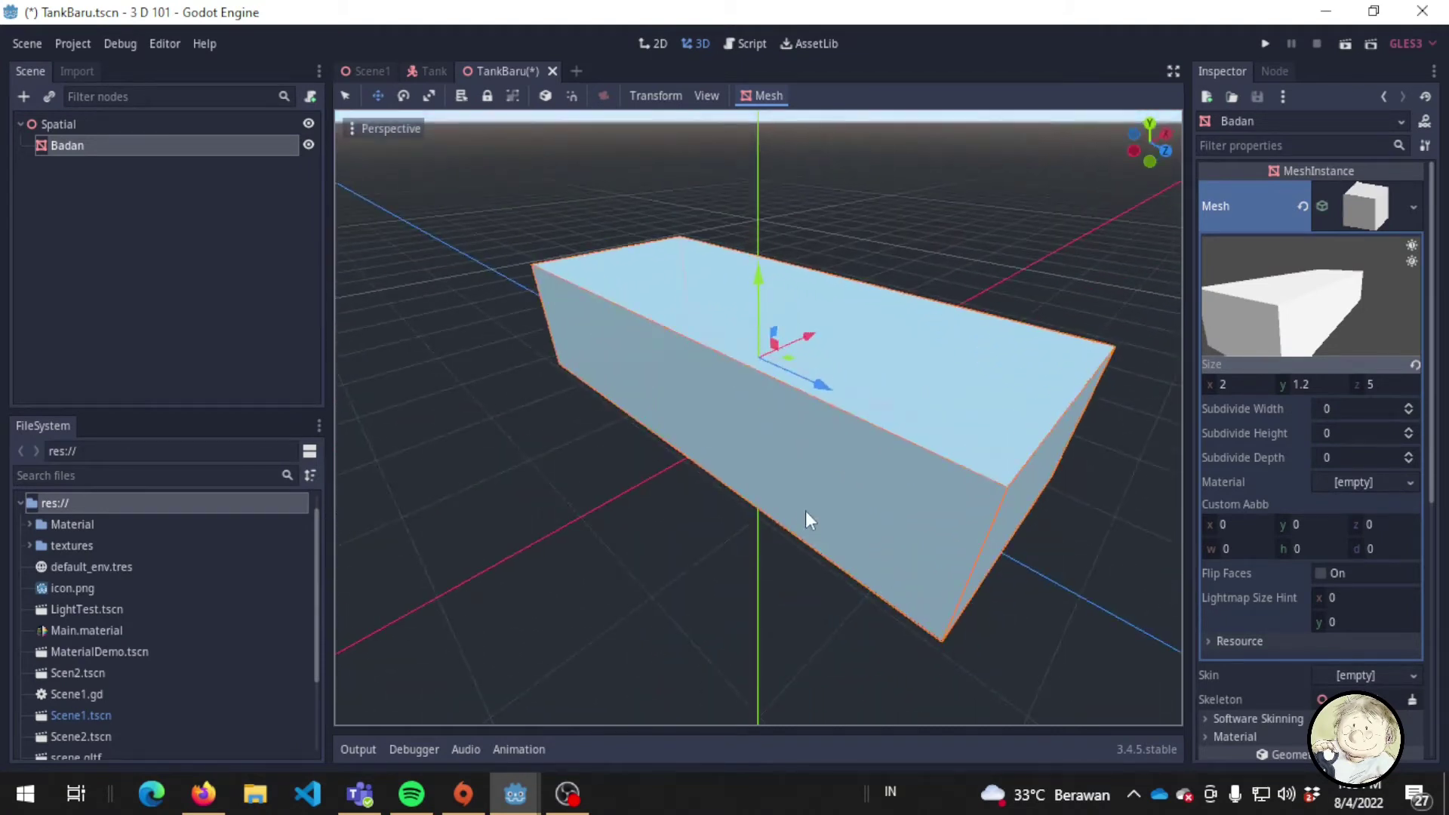
mouse_move(581, 634)
middle_mouse_down()
mouse_move(804, 582)
mouse_move(774, 658)
mouse_move(573, 370)
middle_mouse_up()
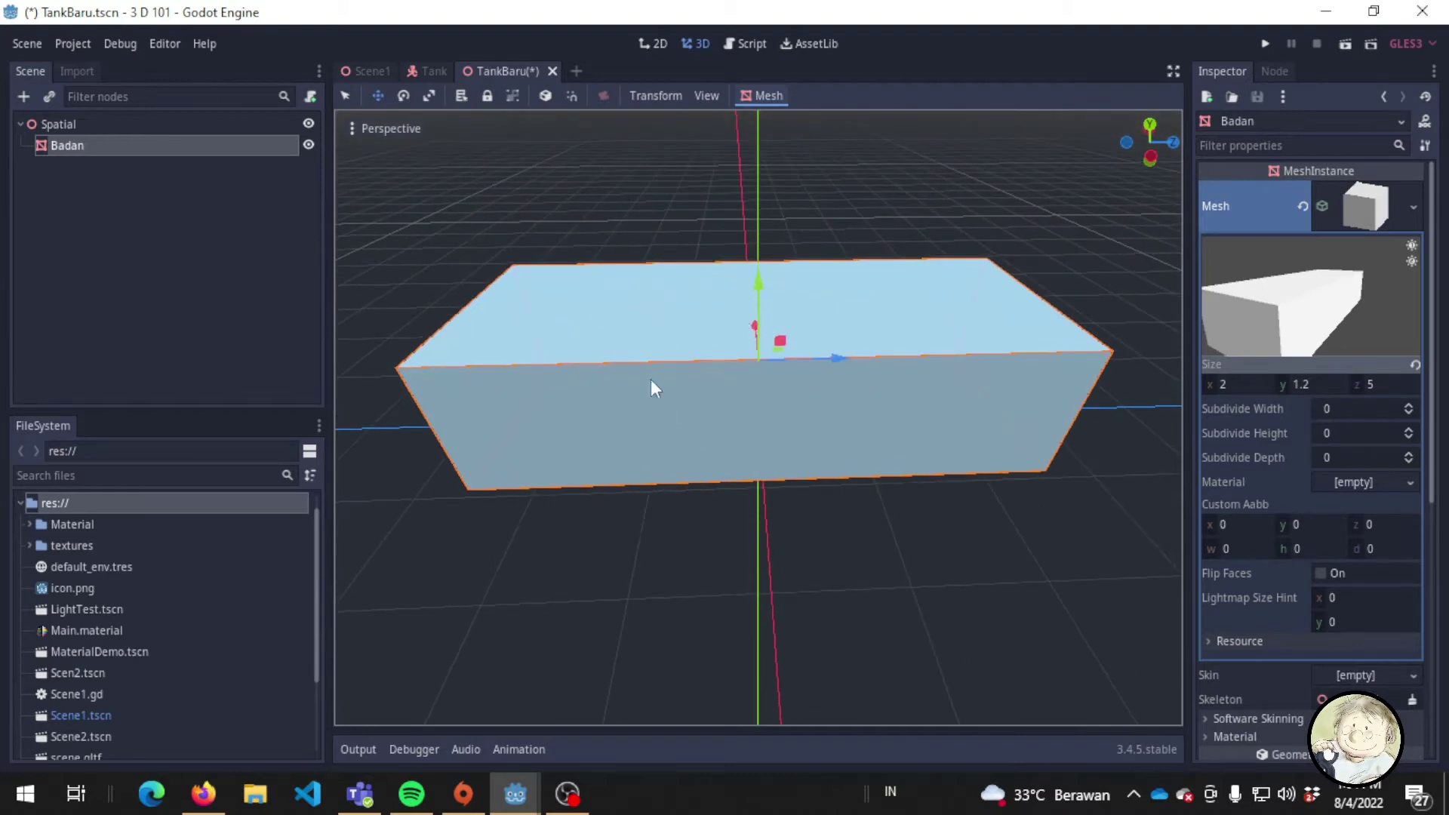
Add a MeshInstance child under Spatial, duplicate it into four nodes, and select the first.
mouse_move(516, 332)
middle_mouse_down()
mouse_move(867, 557)
mouse_move(715, 586)
middle_mouse_up()
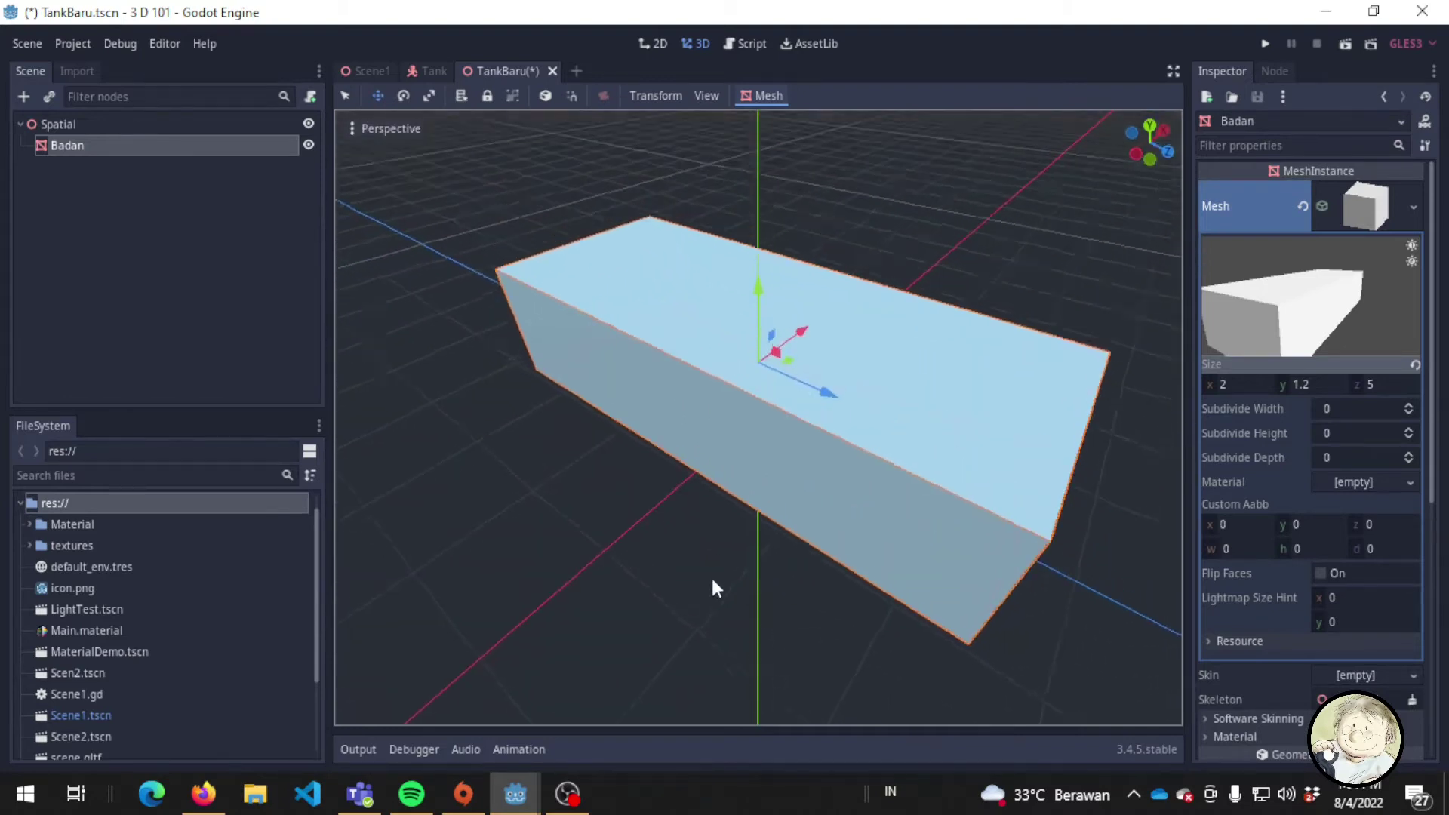
right_click(145, 121)
key("Escape")
right_click(191, 125)
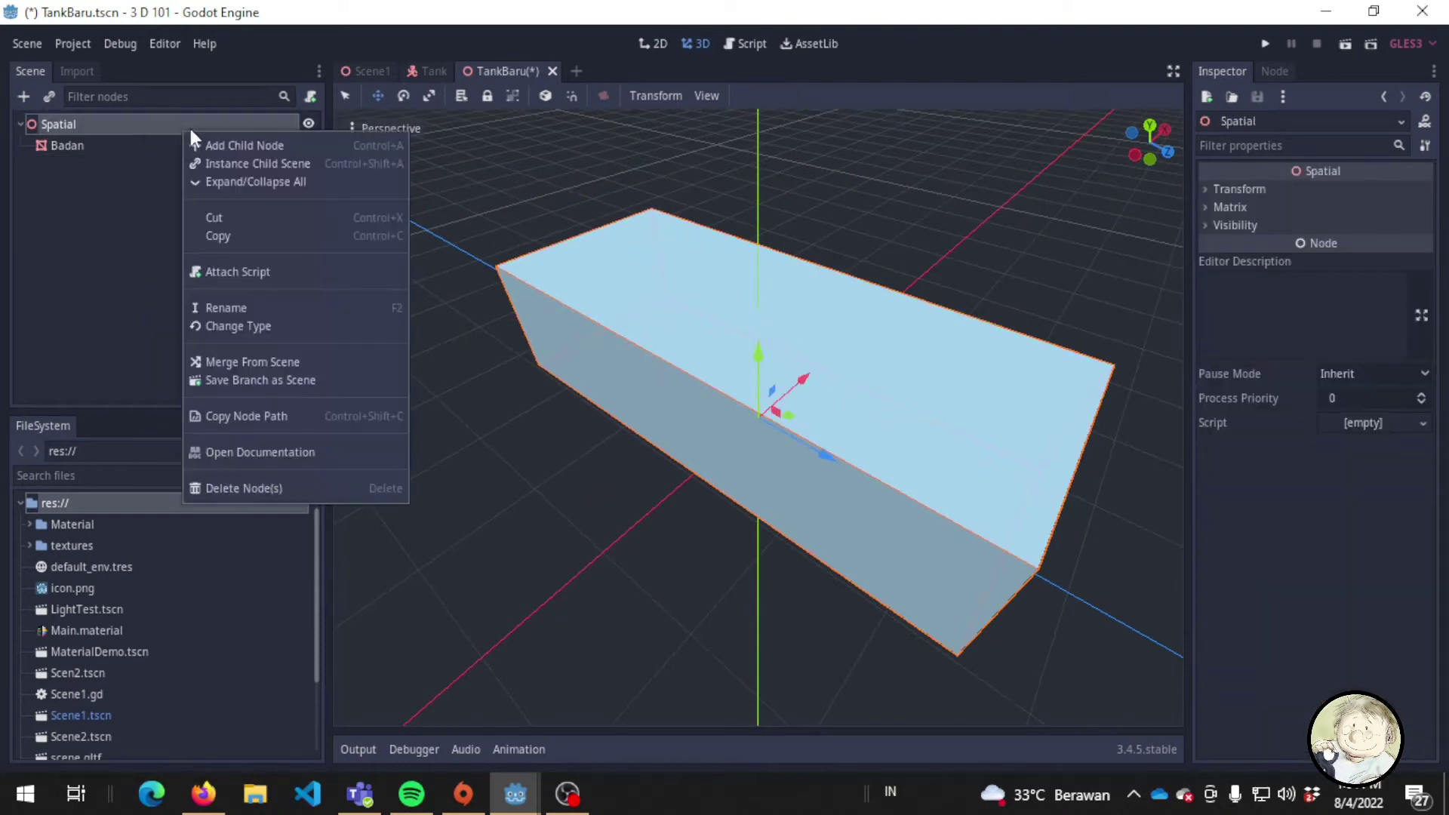
left_click(235, 144)
key("Return")
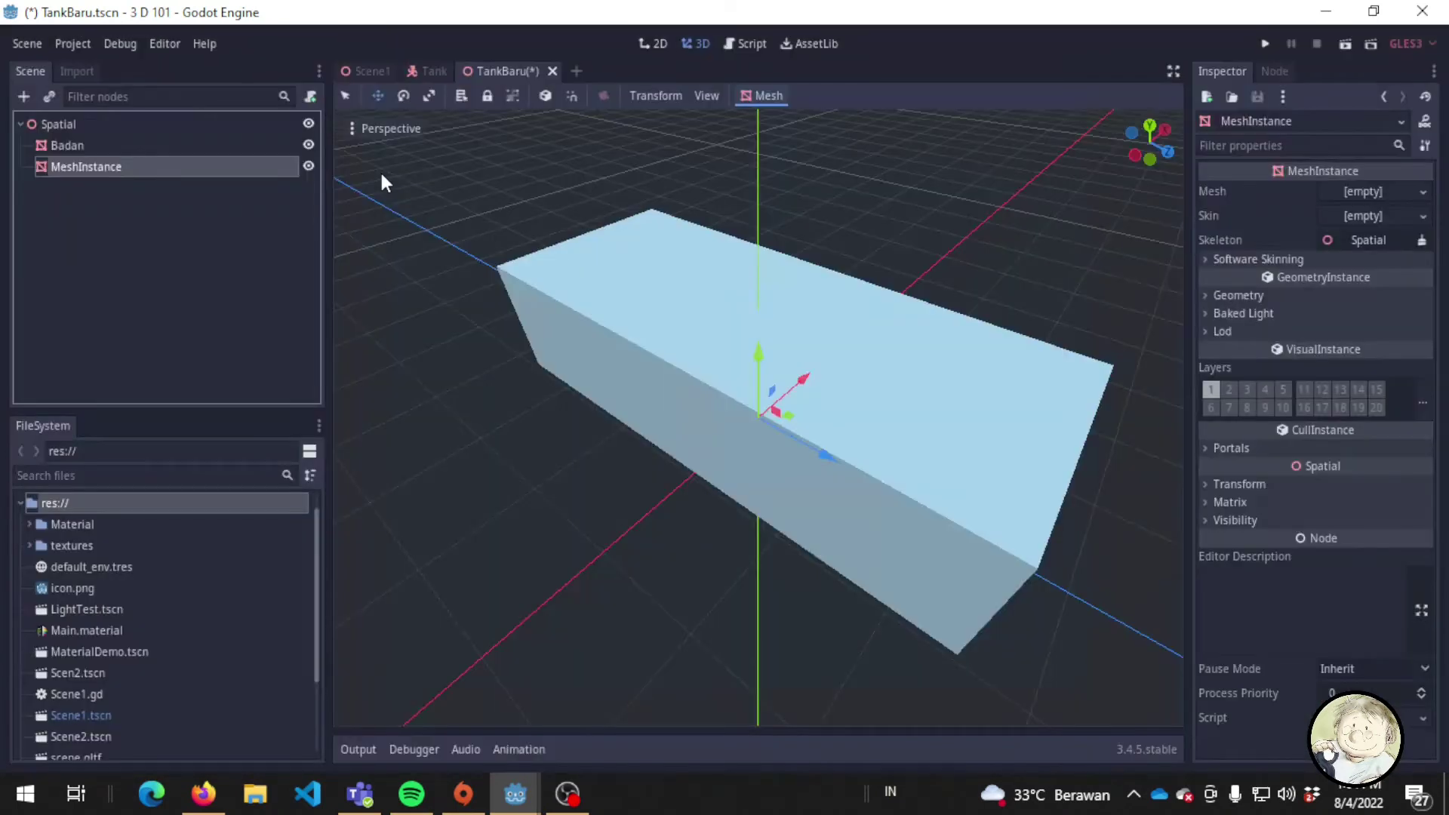
key("ctrl+d")
key("ctrl+d")
key("ctrl+d")
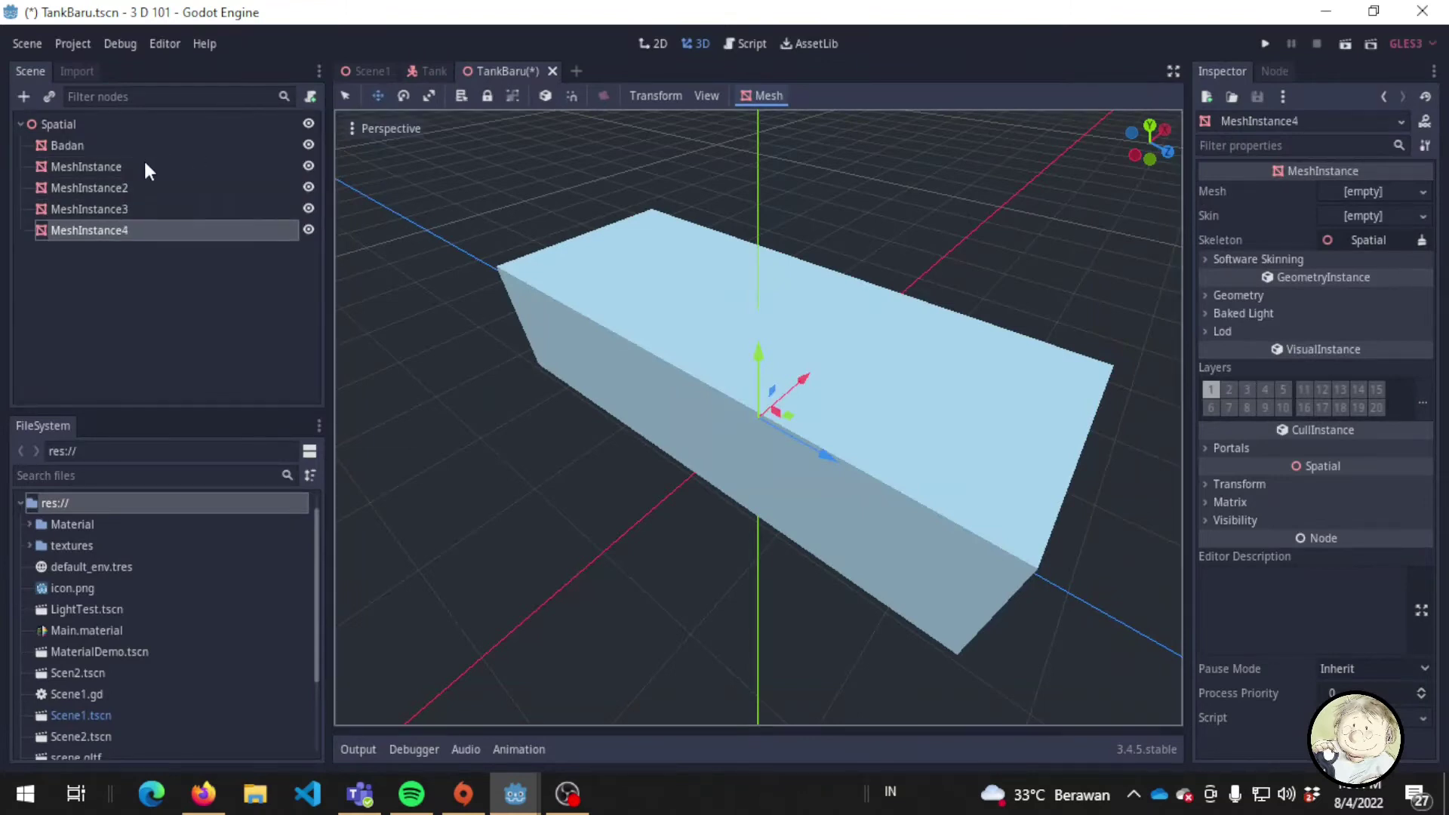
left_click(144, 158)
Give the first MeshInstance a new SphereMesh and rename it 'Kepala'.
left_click(1412, 185)
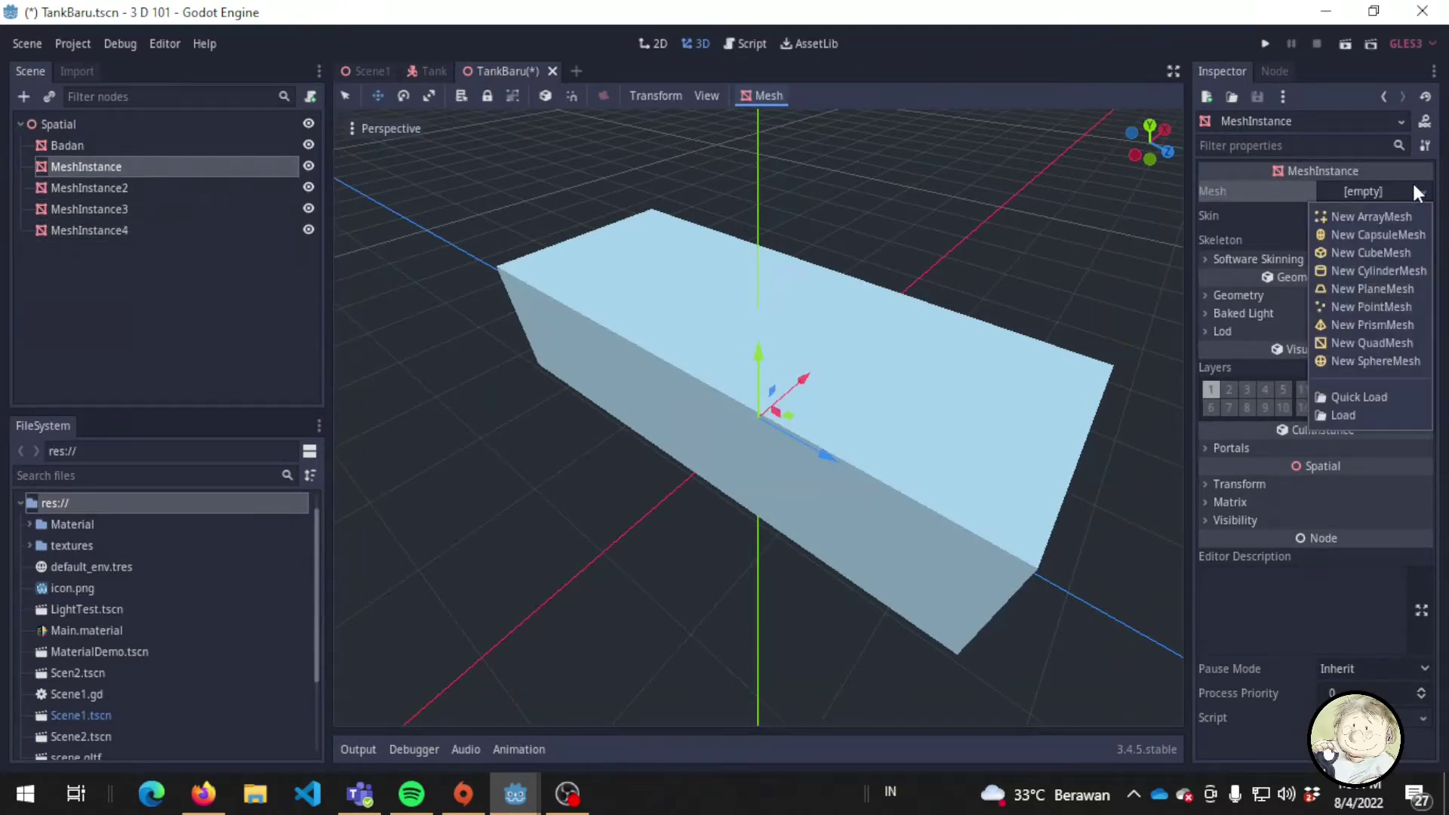
left_click(1386, 270)
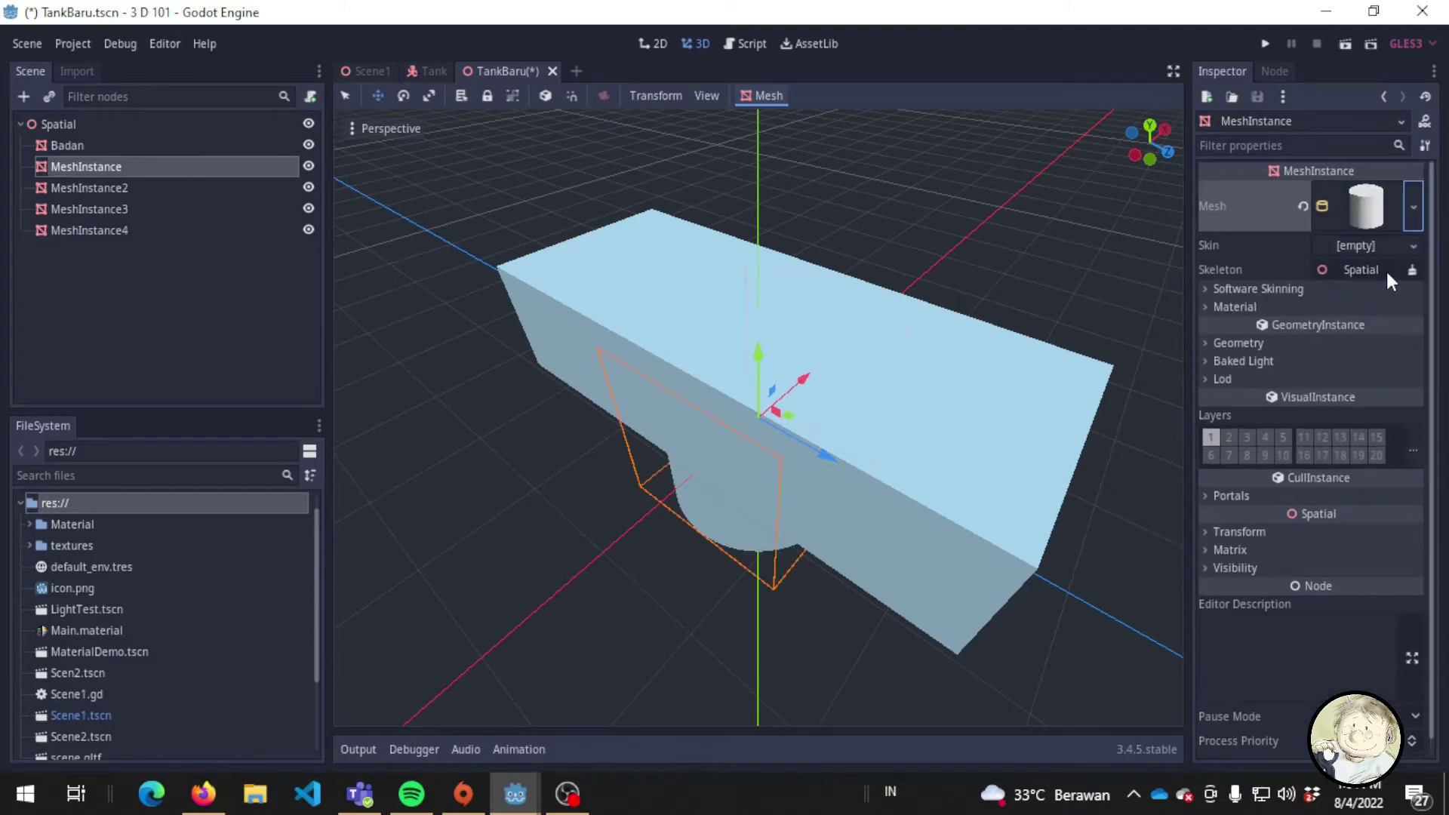
left_click(1414, 206)
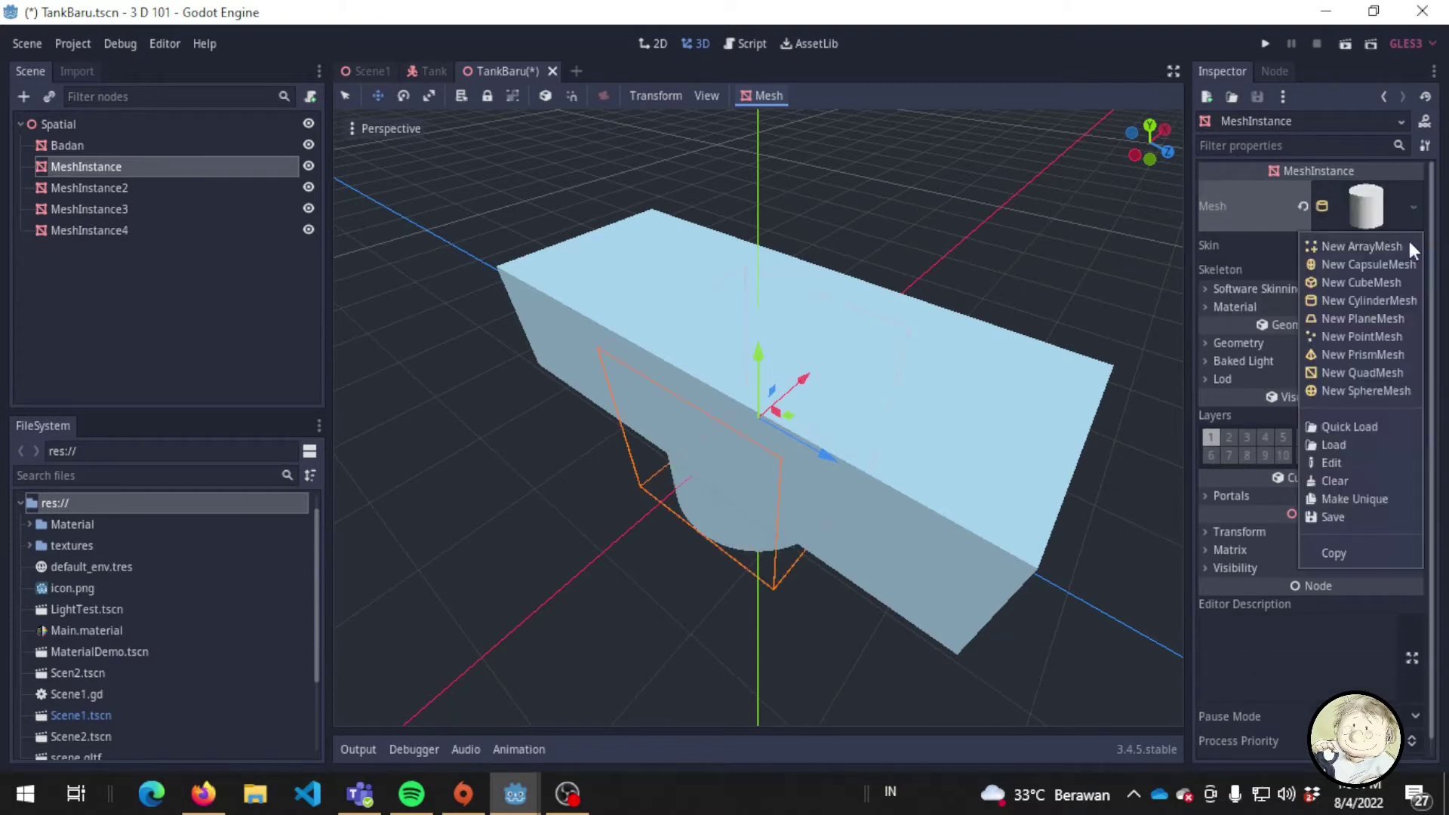
left_click(1377, 390)
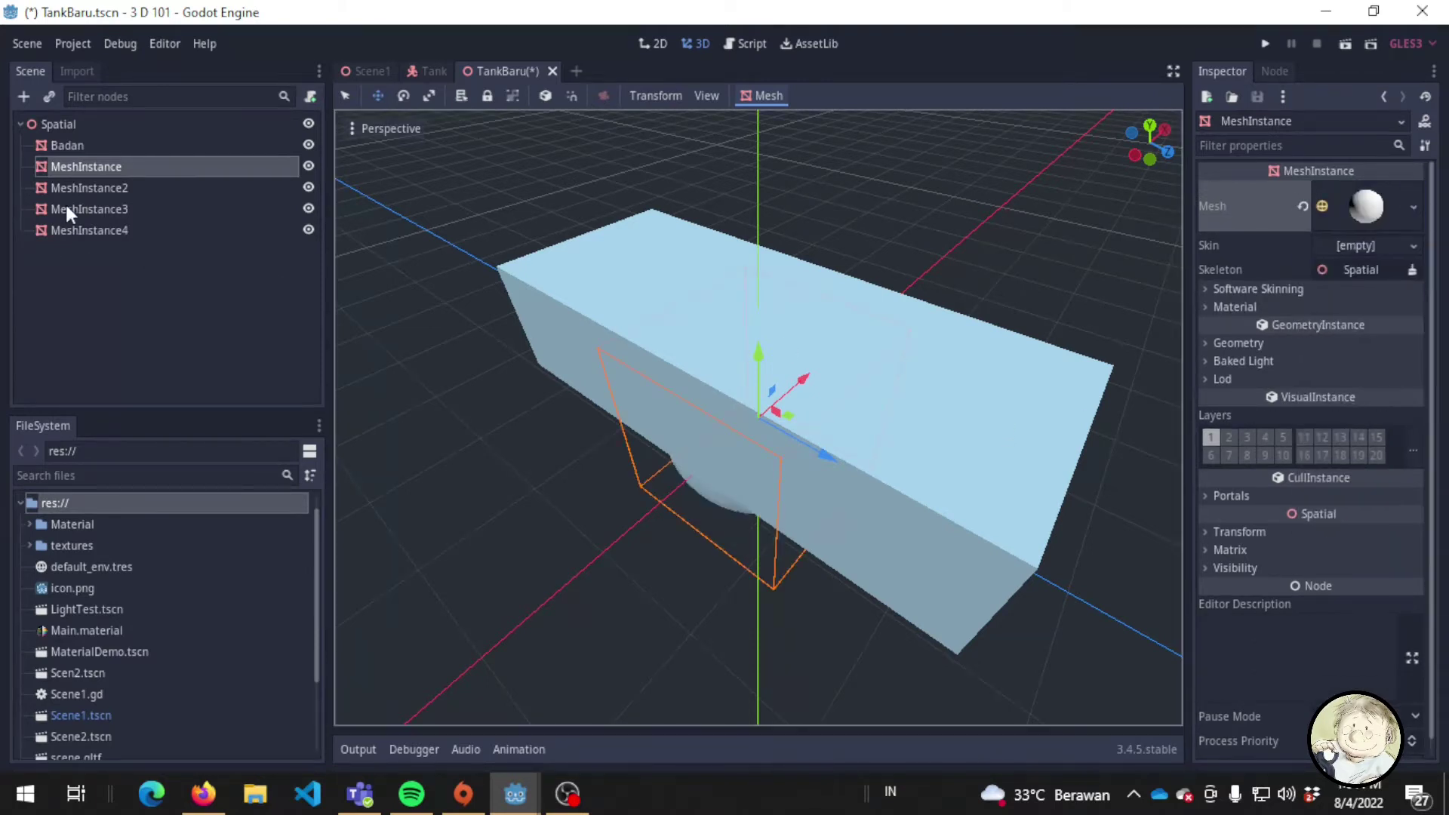
double_click(87, 167)
type("Kepala")
key("Return")
Give MeshInstance2 a new CylinderMesh and rename it 'Meriam'.
left_click(102, 189)
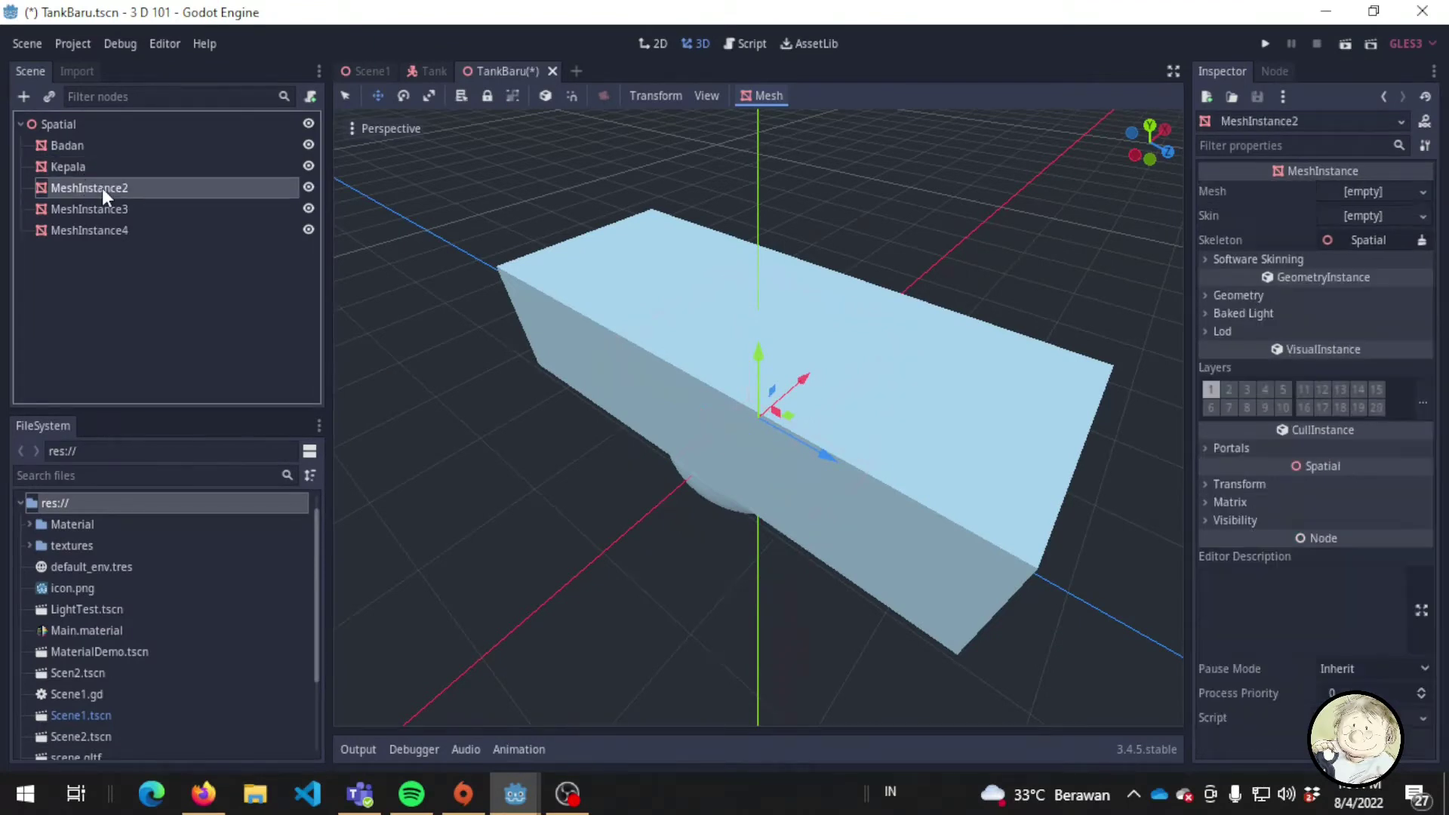
left_click(1397, 193)
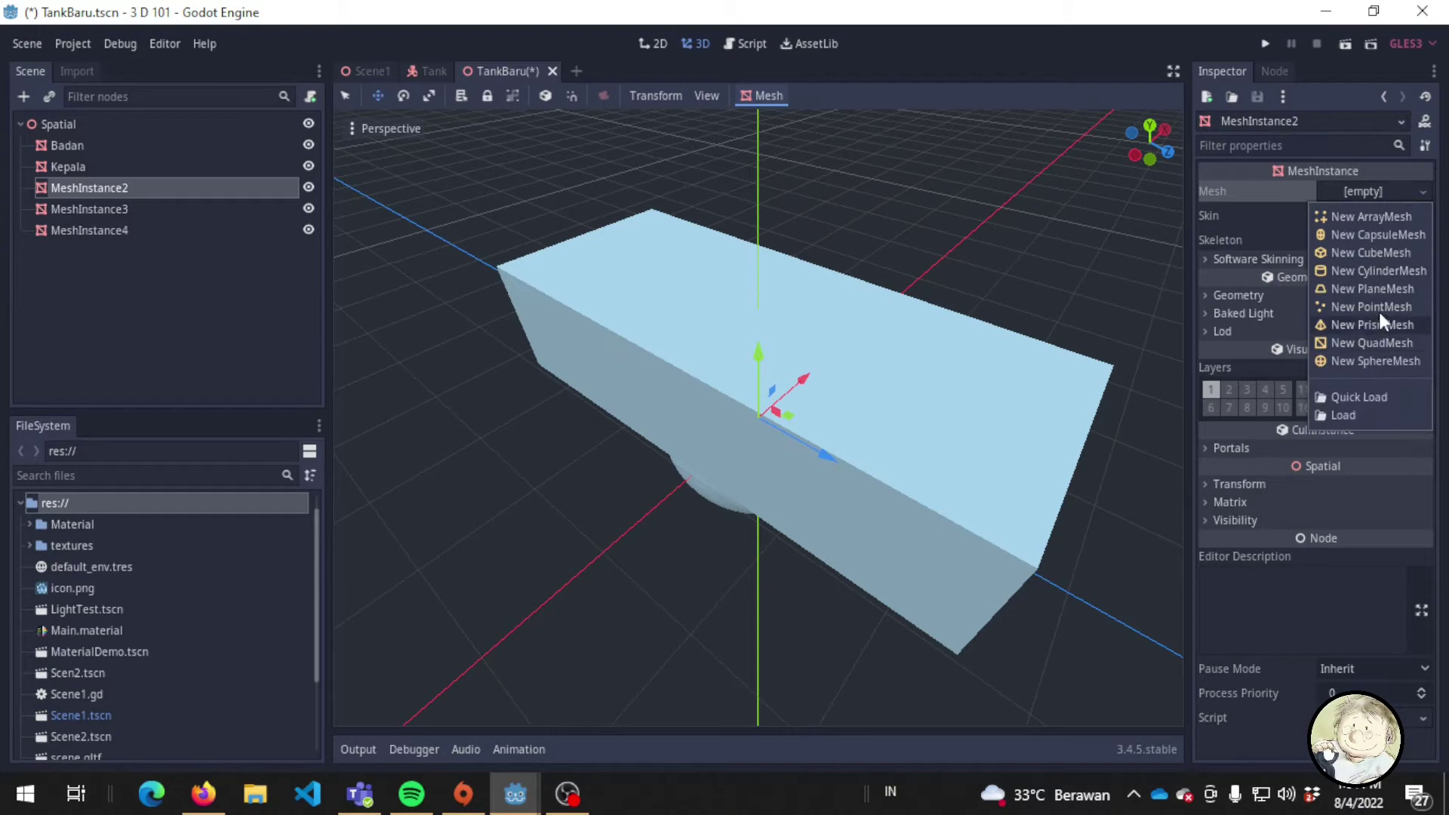
left_click(1390, 270)
double_click(121, 186)
type("N")
key("BackSpace")
type("Meriam")
key("Return")
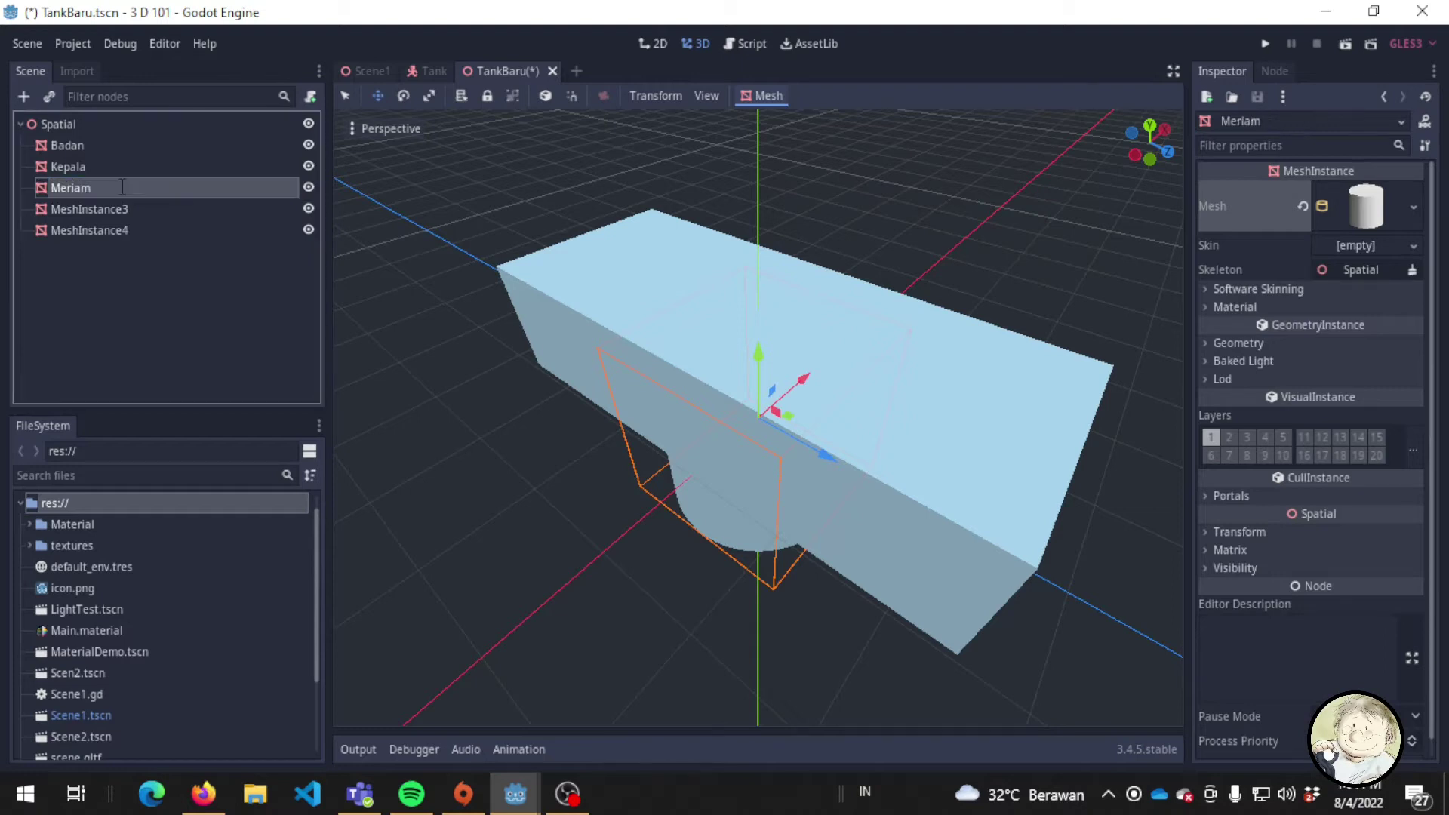
Raise the Kepala sphere and shift it back so it forms a dome atop the body.
left_click(83, 167)
middle_click_drag(699, 426, 860, 366)
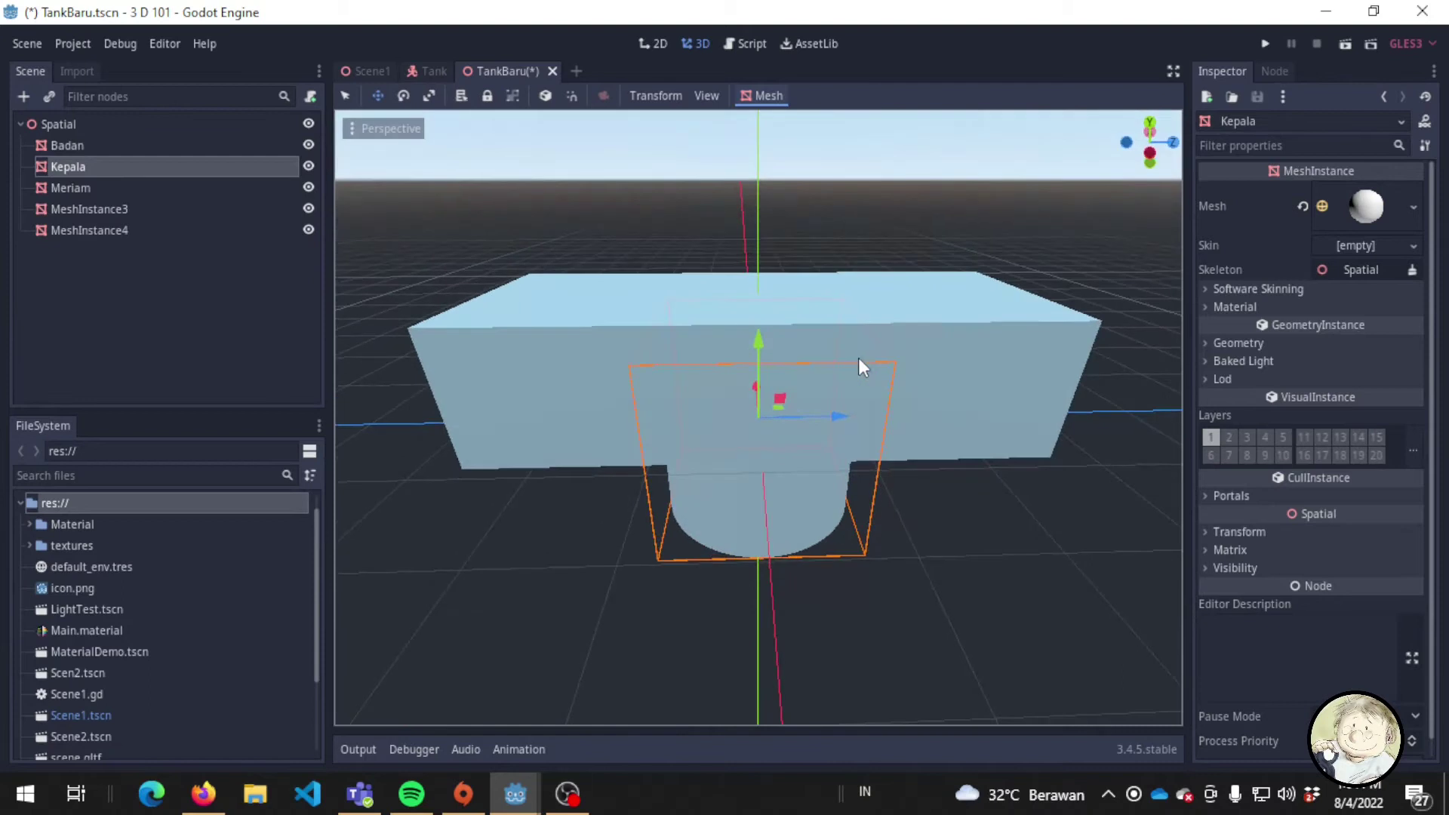
left_click_drag(756, 351, 737, 239)
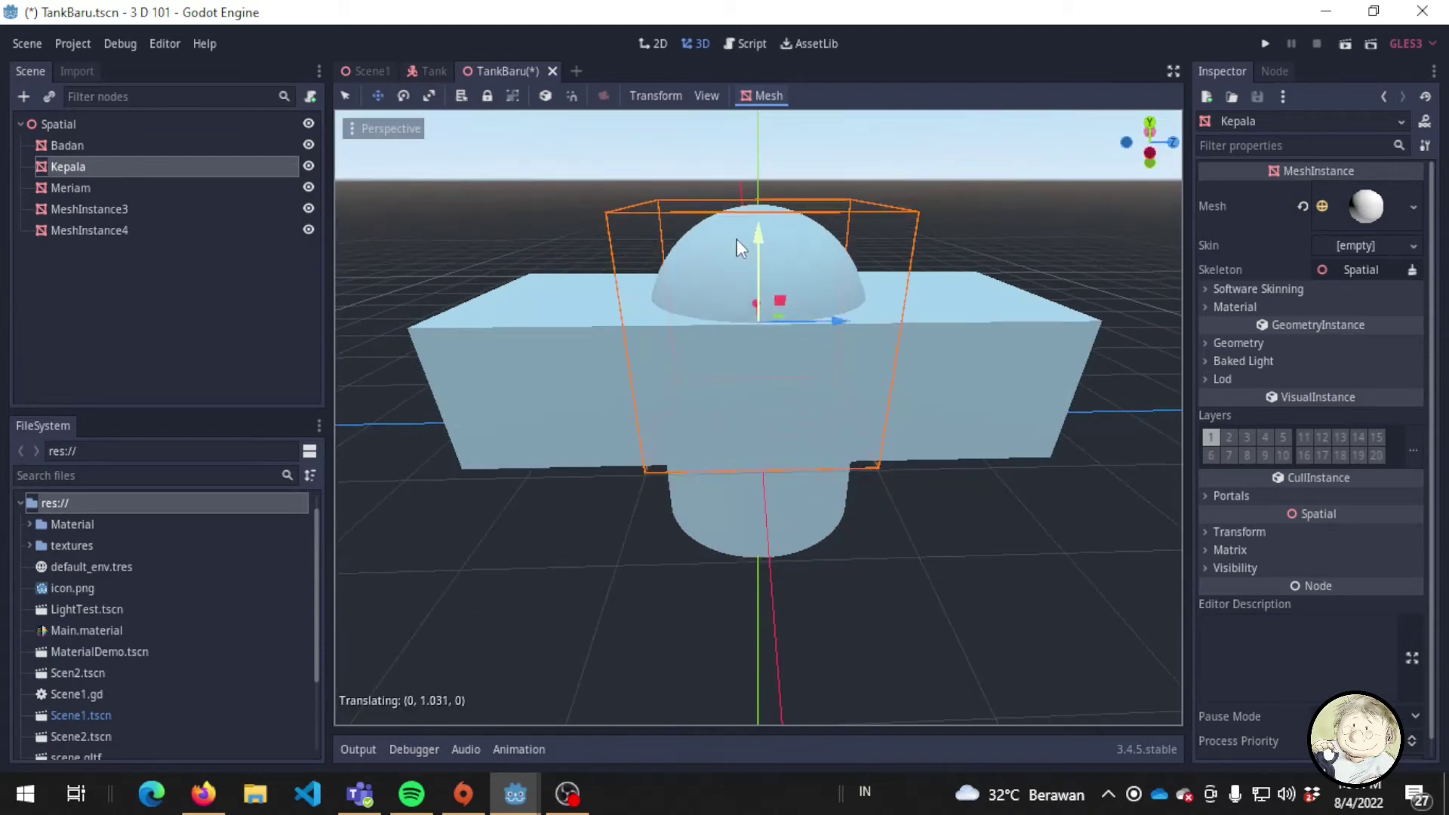
left_click_drag(830, 321, 698, 321)
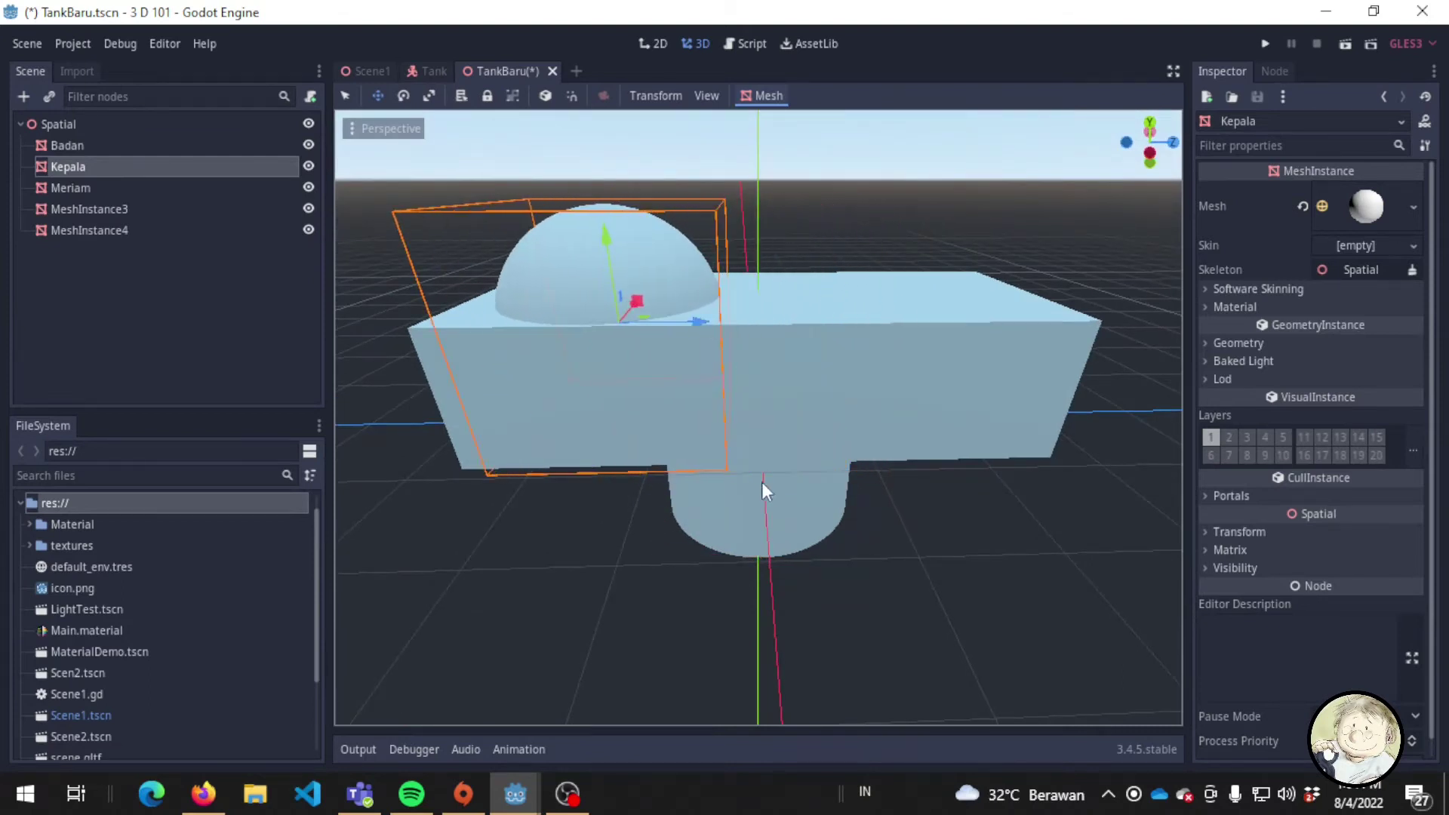
Raise the Meriam cylinder, tip it onto its side, and show its shape settings.
left_click(82, 188)
left_click_drag(757, 347, 717, 135)
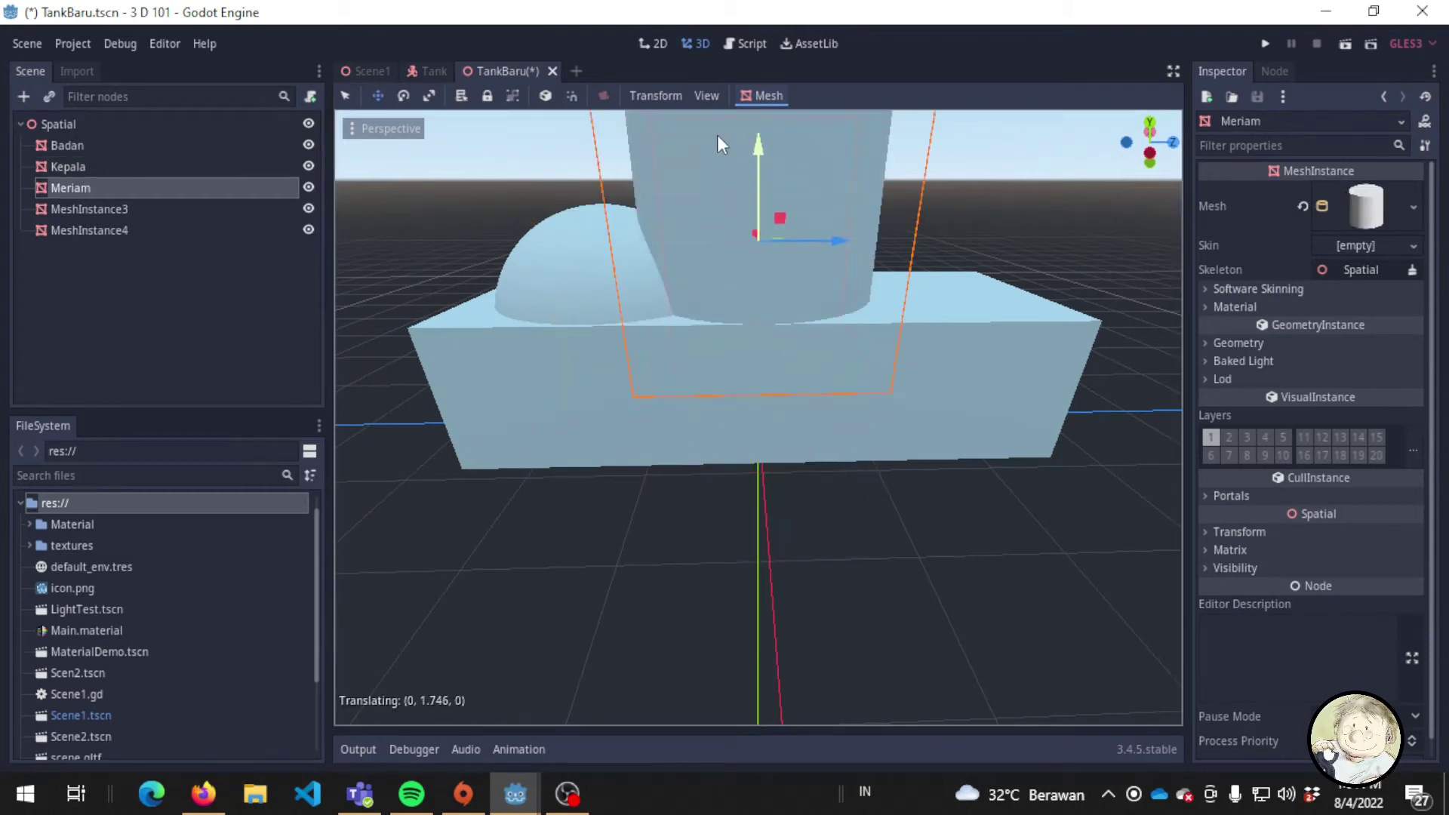
mouse_move(1015, 243)
middle_mouse_down()
mouse_move(729, 342)
mouse_move(795, 204)
middle_mouse_up()
key("e")
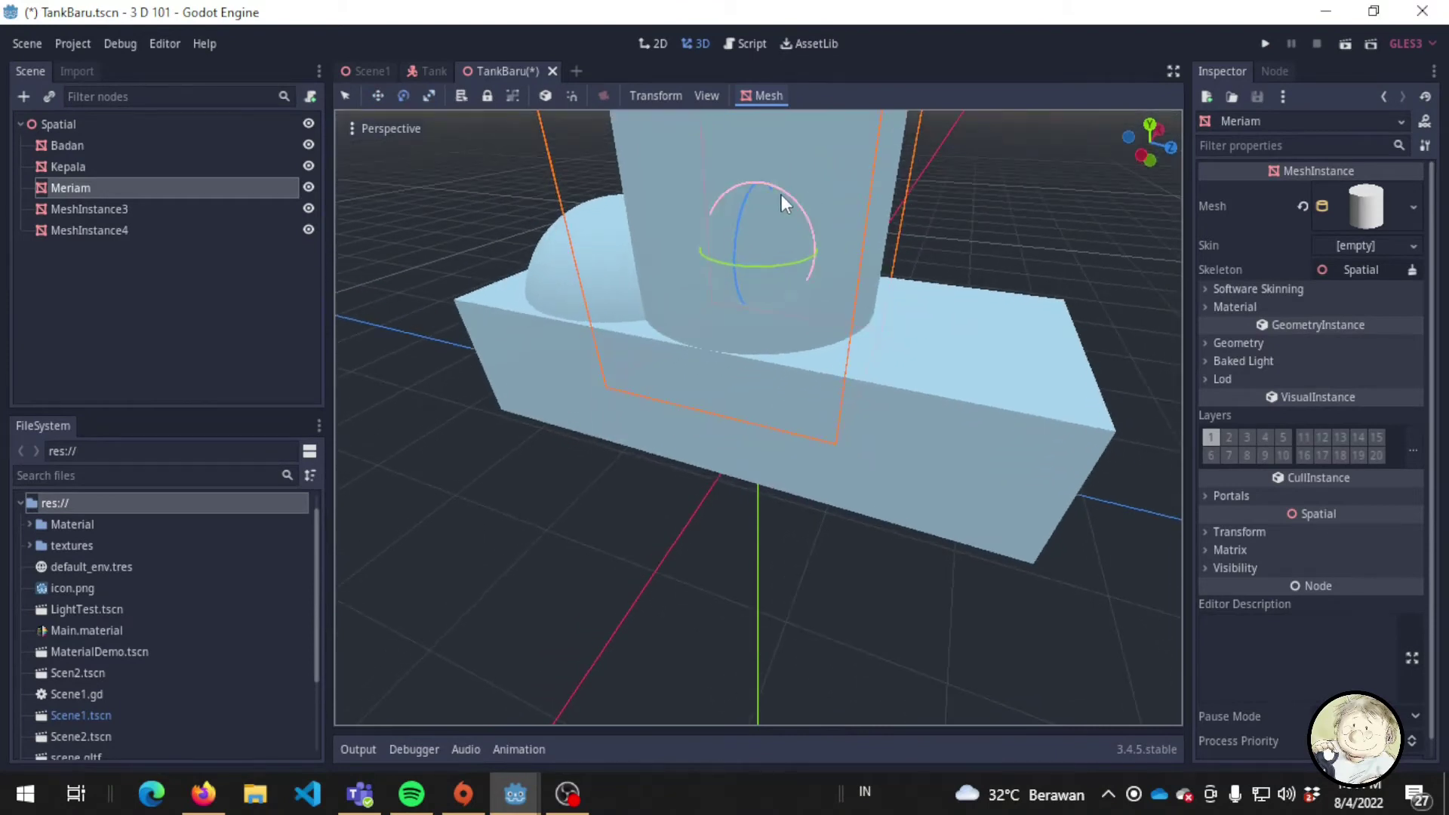
left_click_drag(781, 194, 862, 280)
middle_click_drag(862, 280, 1169, 271)
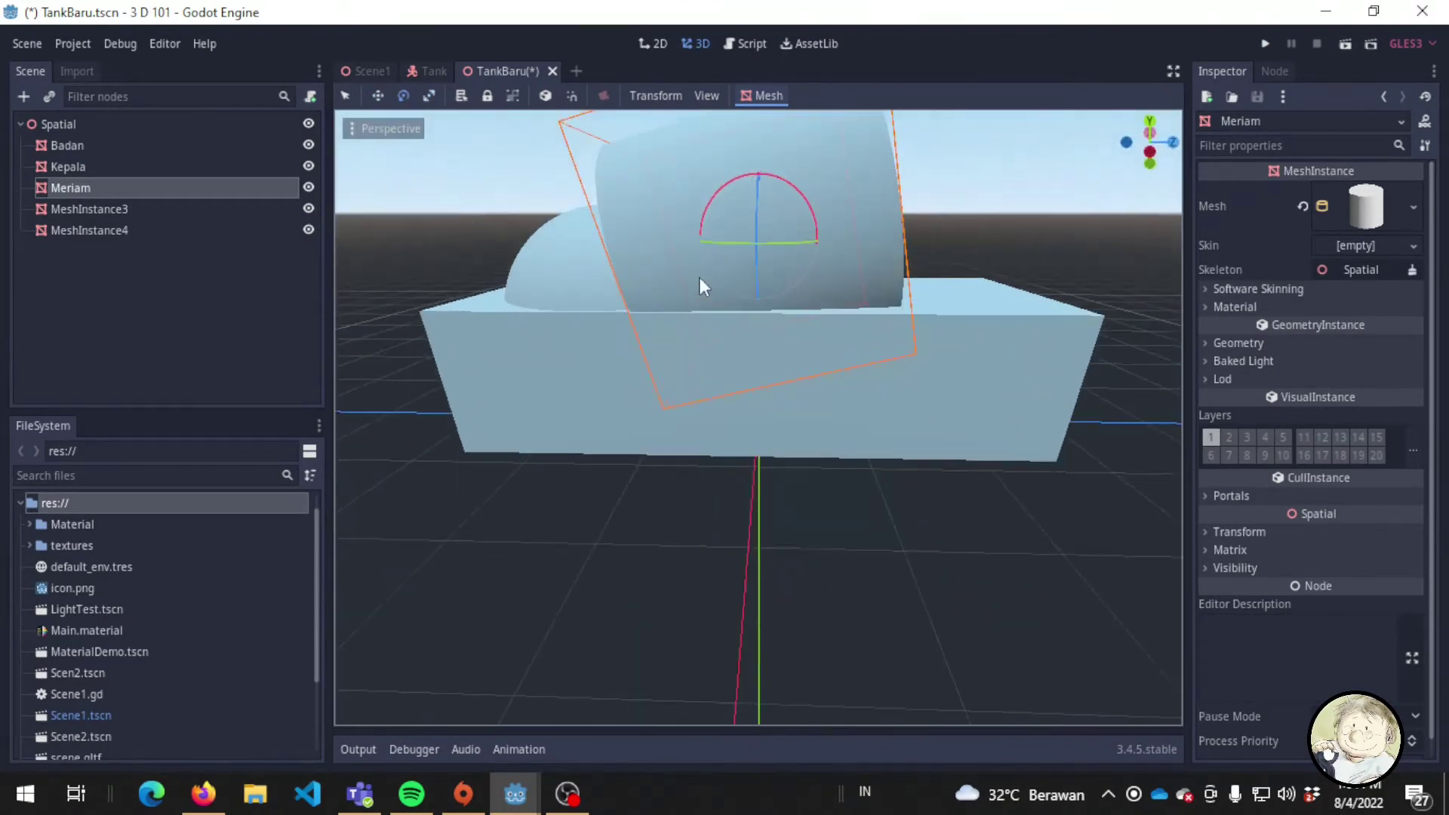
left_click(1353, 206)
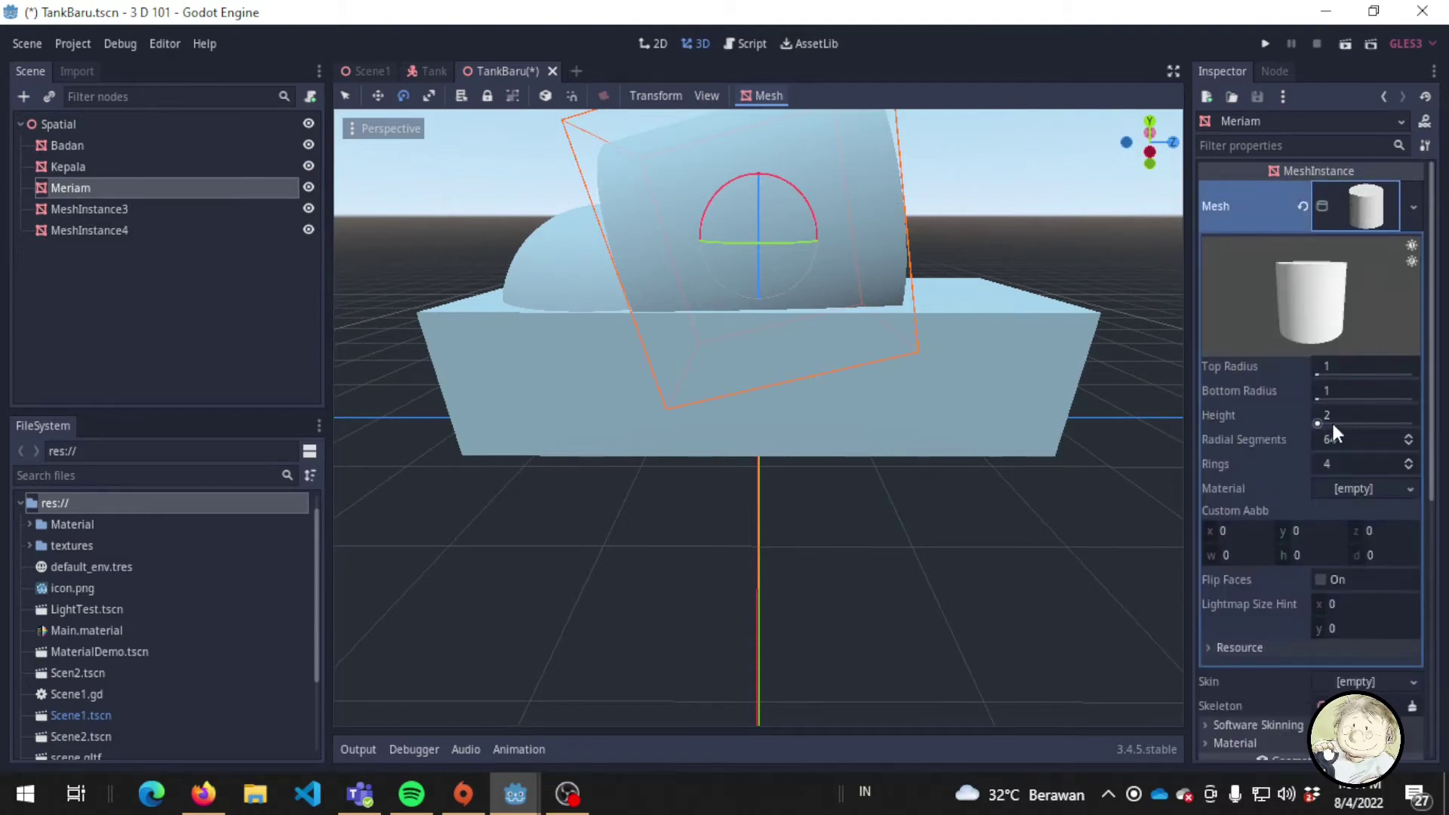
Lengthen the cylinder to height 5.297 and set both radii to 0.5.
left_click_drag(1318, 424, 1322, 422)
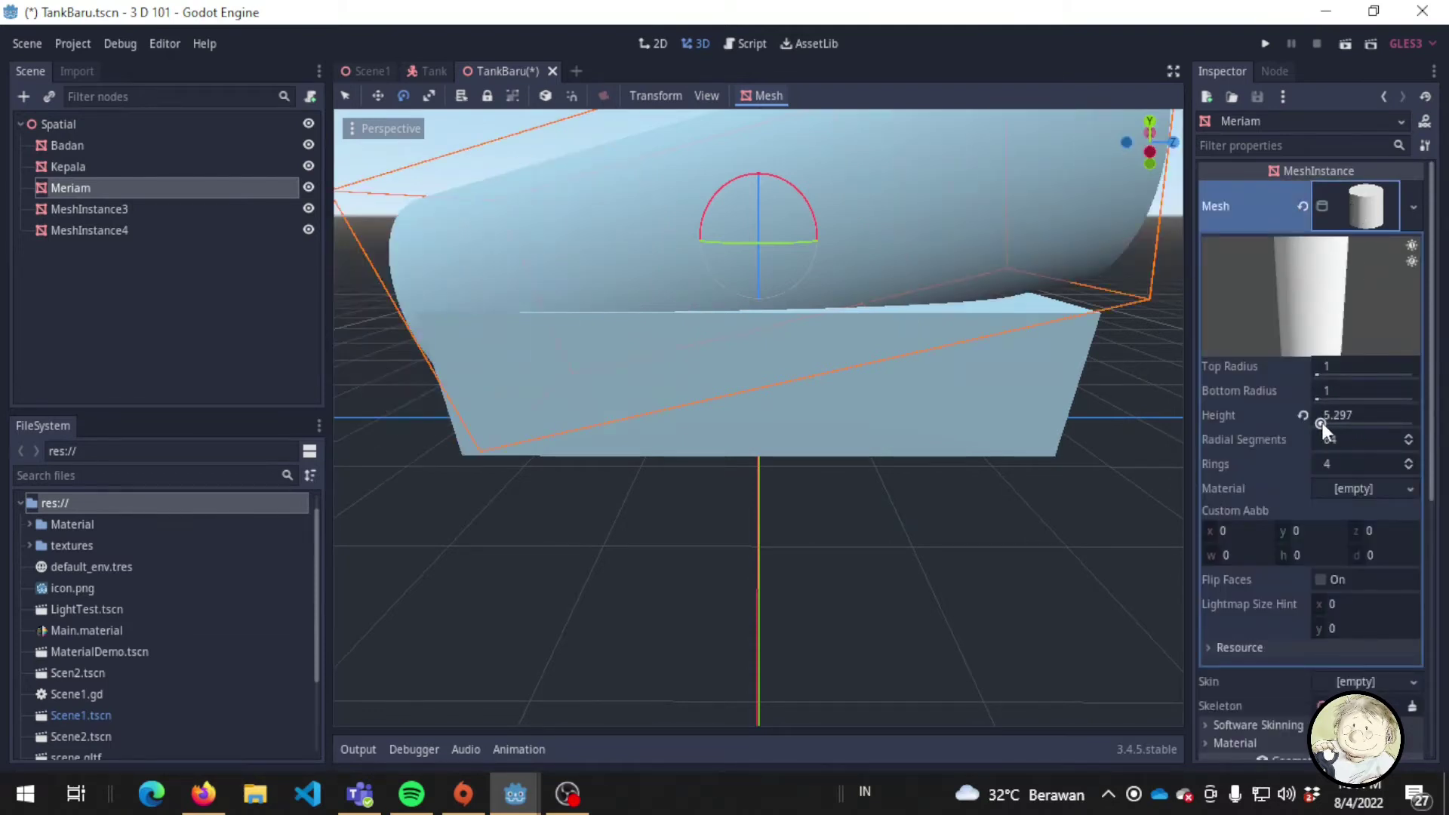
left_click(1349, 366)
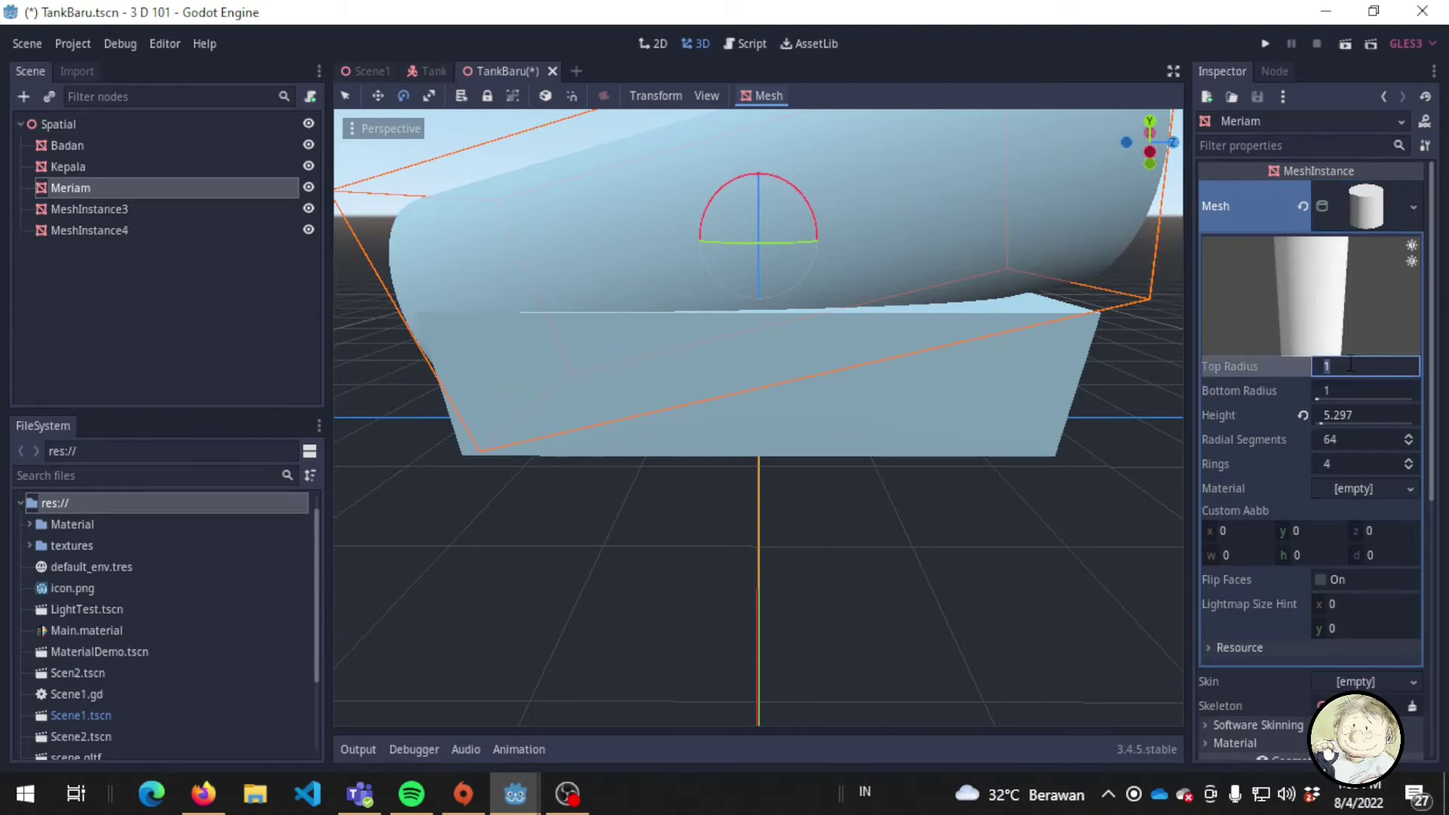
type("0.5")
key("Return")
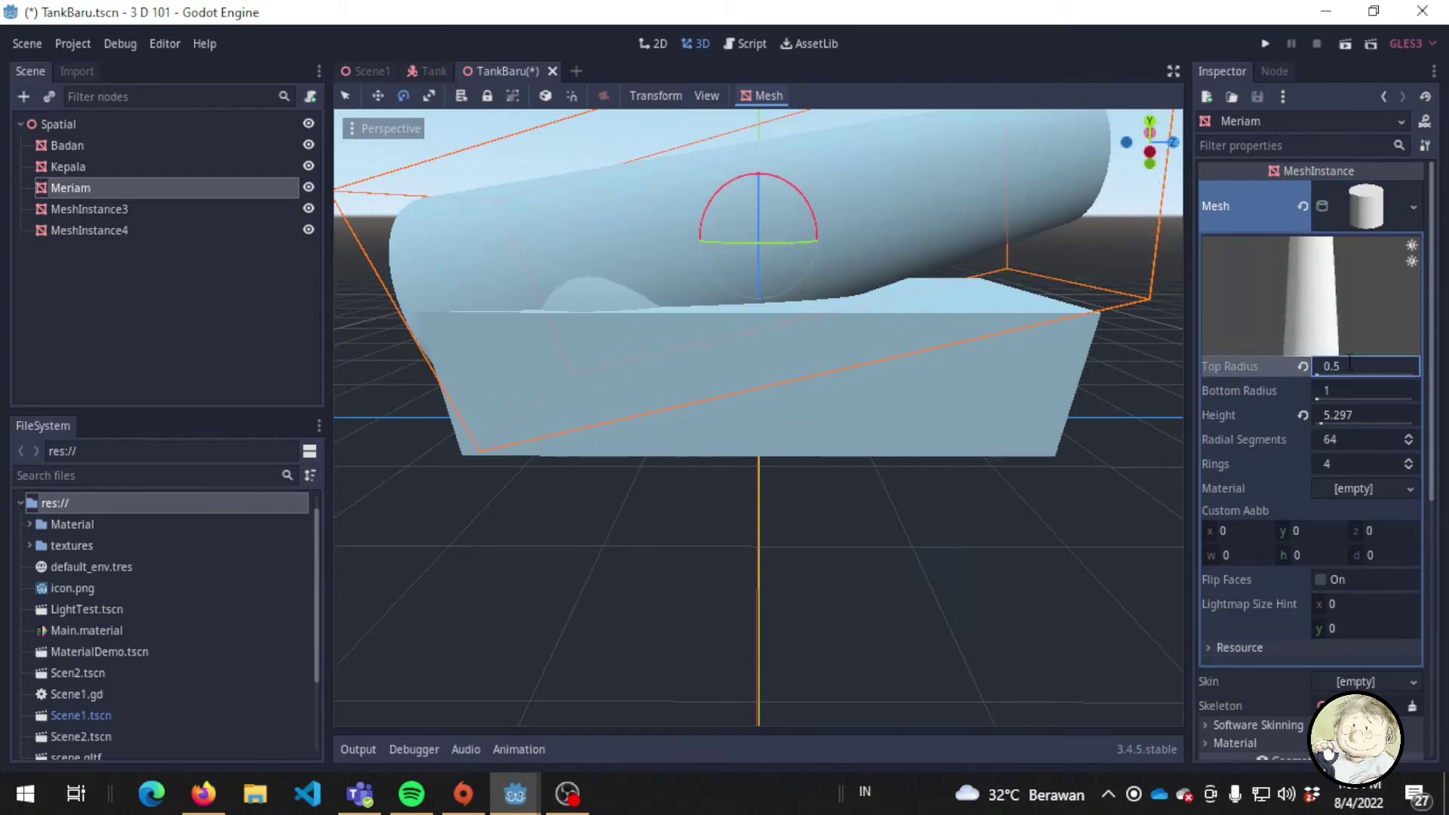
key("Tab")
type("0.5")
key("Return")
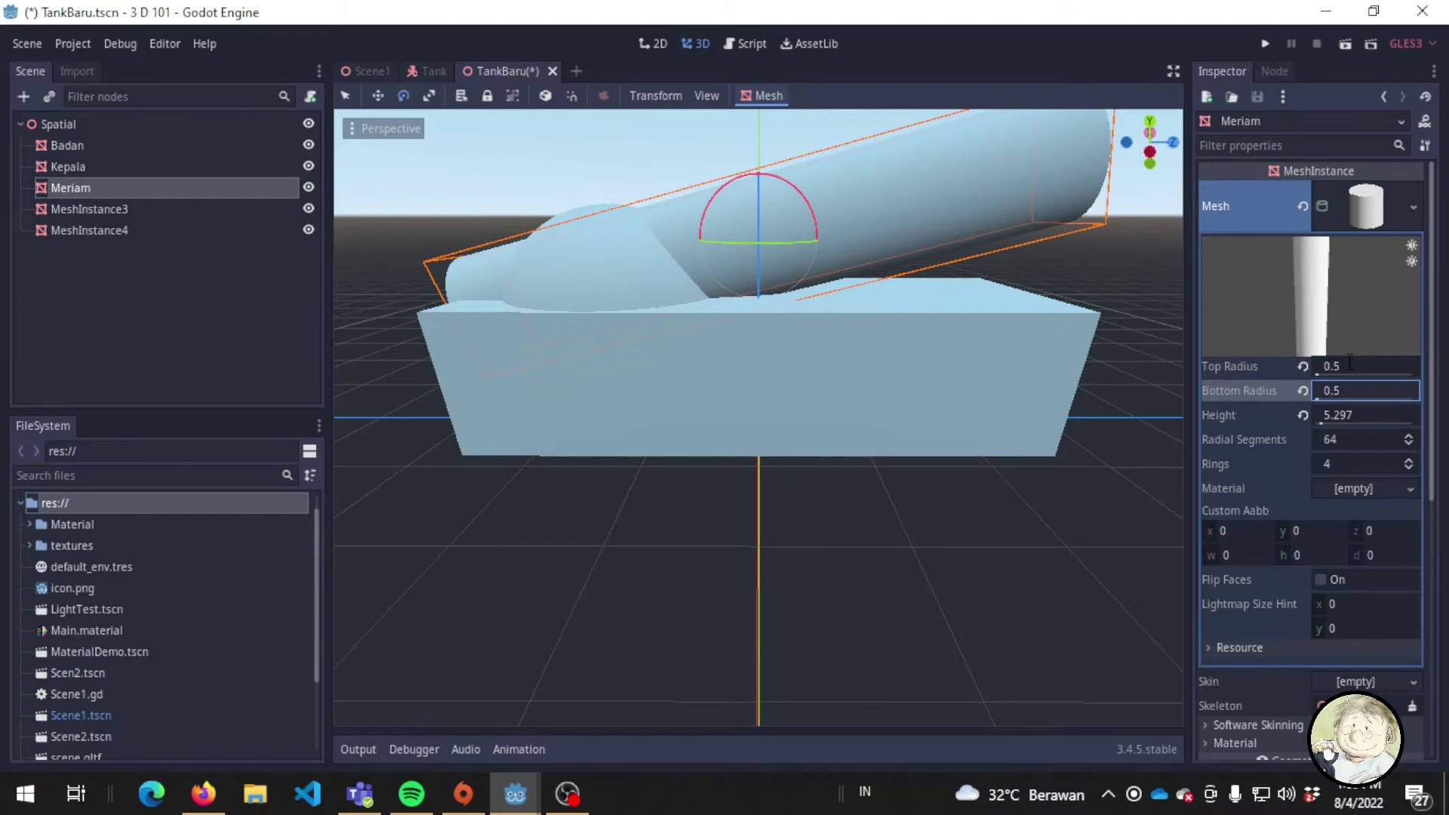
mouse_move(1048, 396)
middle_mouse_down()
mouse_move(1066, 453)
mouse_move(1152, 409)
middle_mouse_up()
Change the bottom radius to 0.2 and the top radius to 0.25.
left_click(1361, 393)
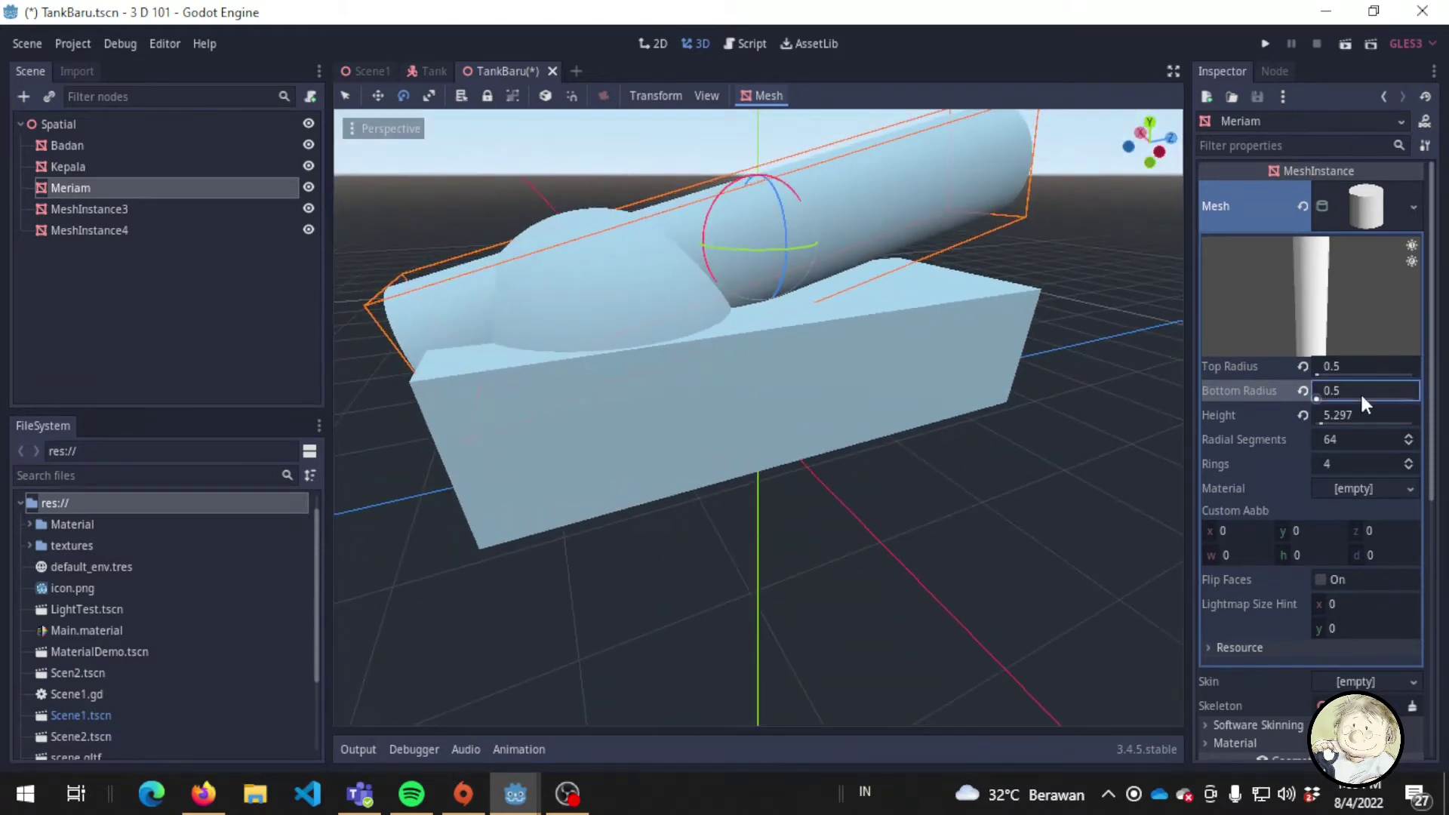
type("0.5")
type("2")
key("Return")
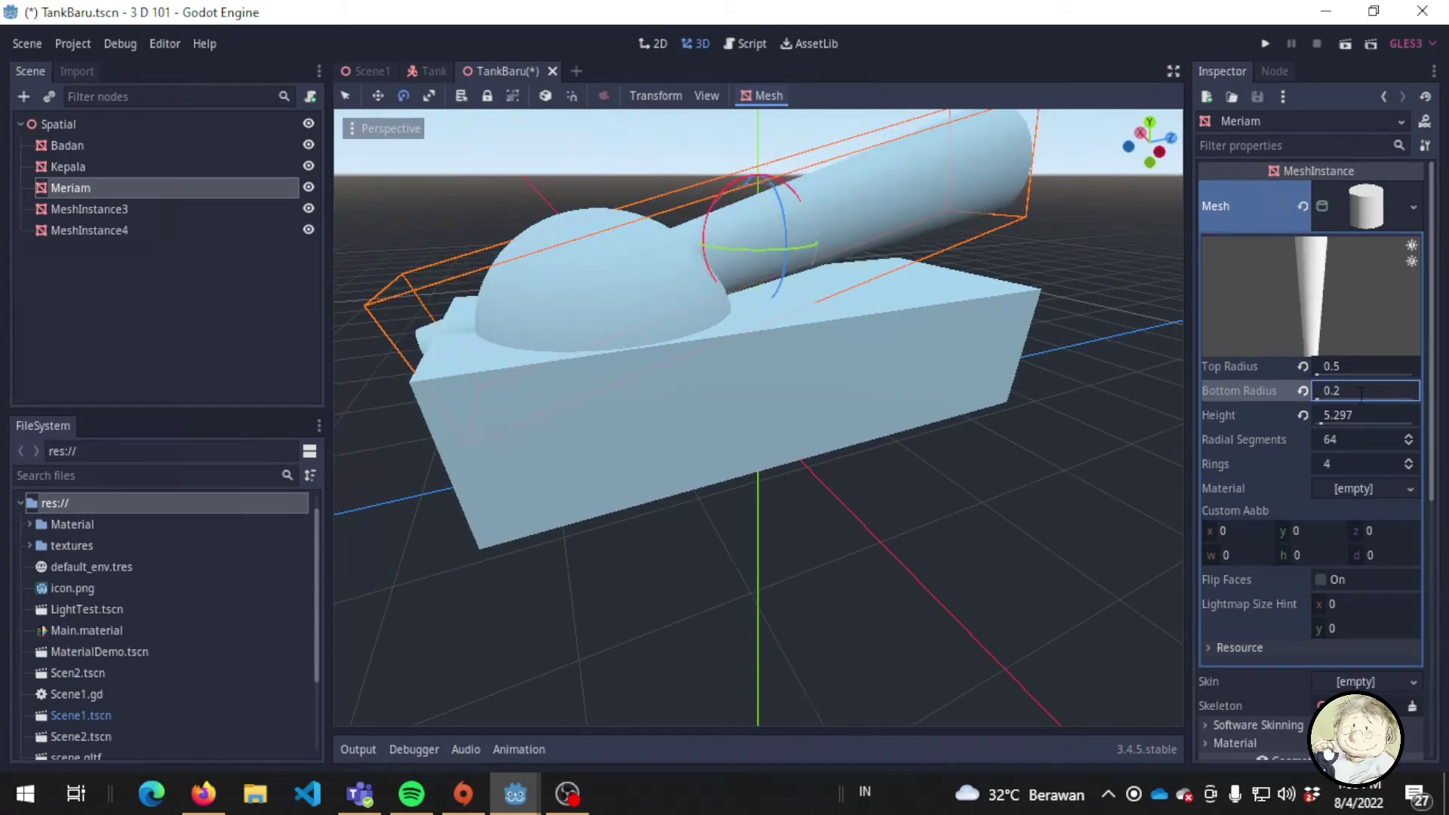
key("shift+Tab")
type("0.")
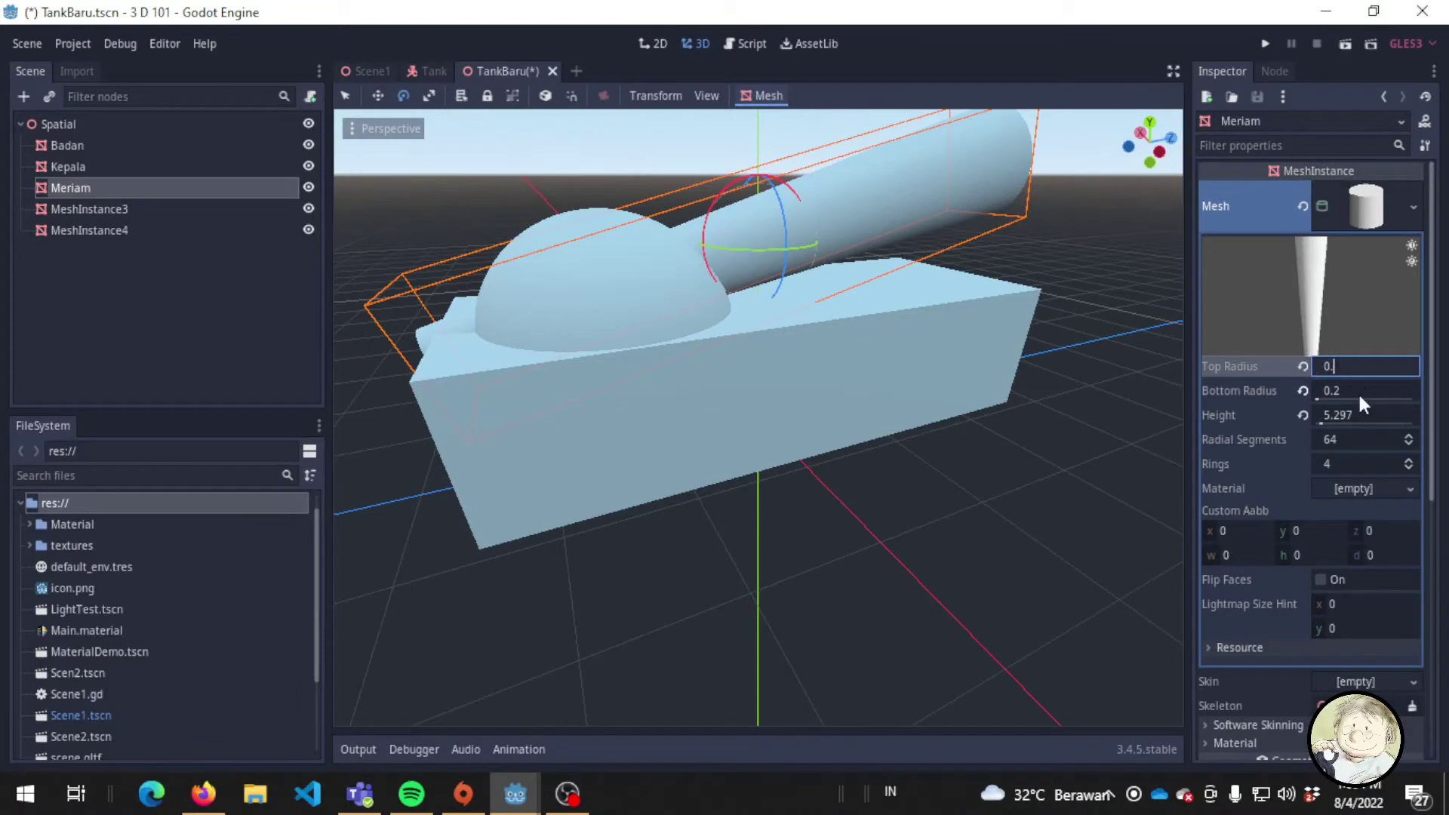
type("25")
key("Tab")
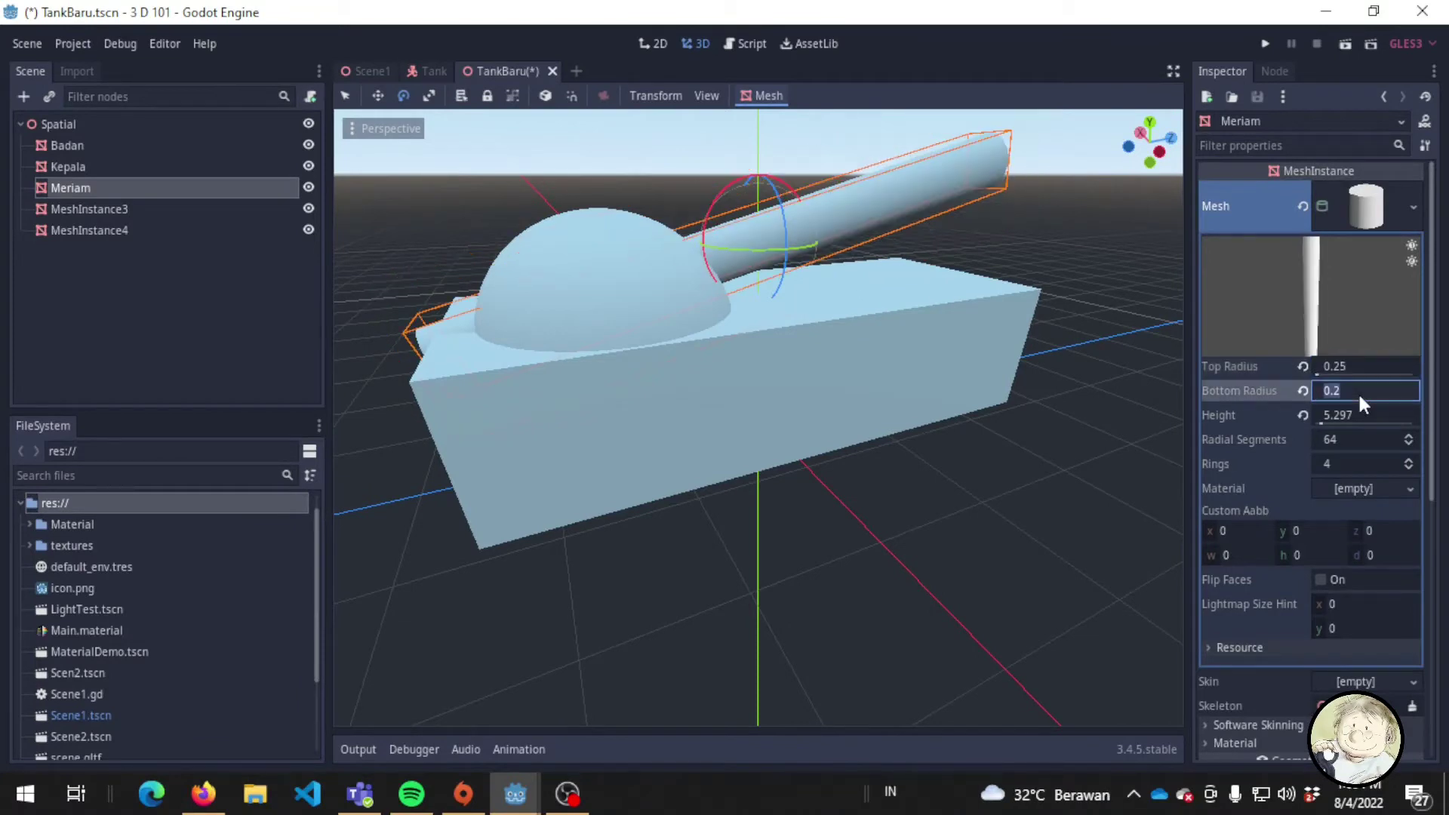
Narrow the barrel's bottom radius to 0.1 and inspect the tapered barrel.
type("0.1")
mouse_move(1056, 355)
middle_mouse_down()
mouse_move(795, 437)
mouse_move(687, 386)
mouse_move(487, 377)
mouse_move(489, 398)
mouse_move(1181, 453)
mouse_move(497, 459)
mouse_move(824, 406)
middle_mouse_up()
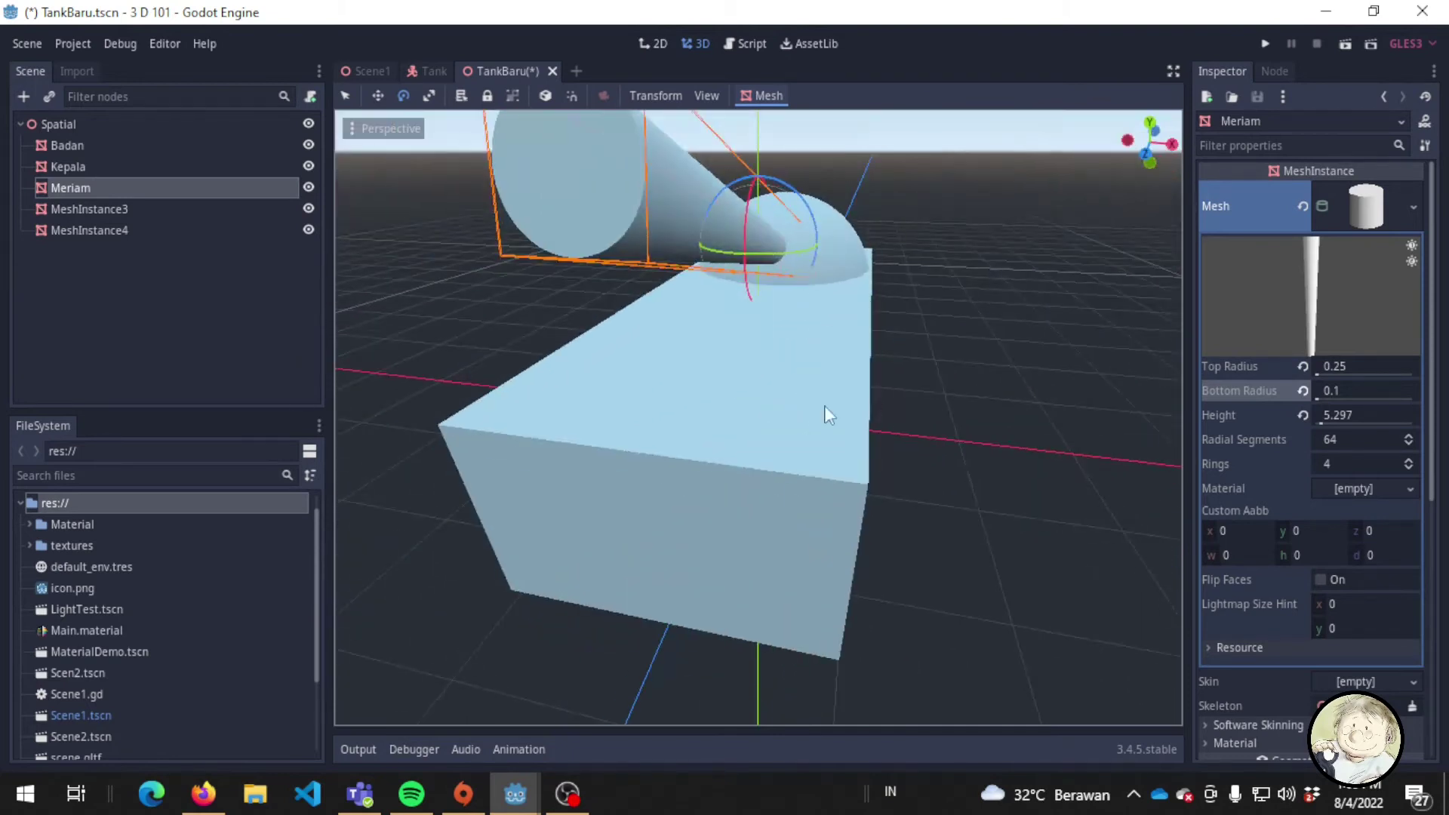
mouse_move(671, 427)
middle_mouse_down()
mouse_move(996, 420)
mouse_move(912, 437)
middle_mouse_up()
Move the Meriam barrel down so it extends out from the Kepala dome.
key("w")
middle_click_drag(760, 218, 634, 226)
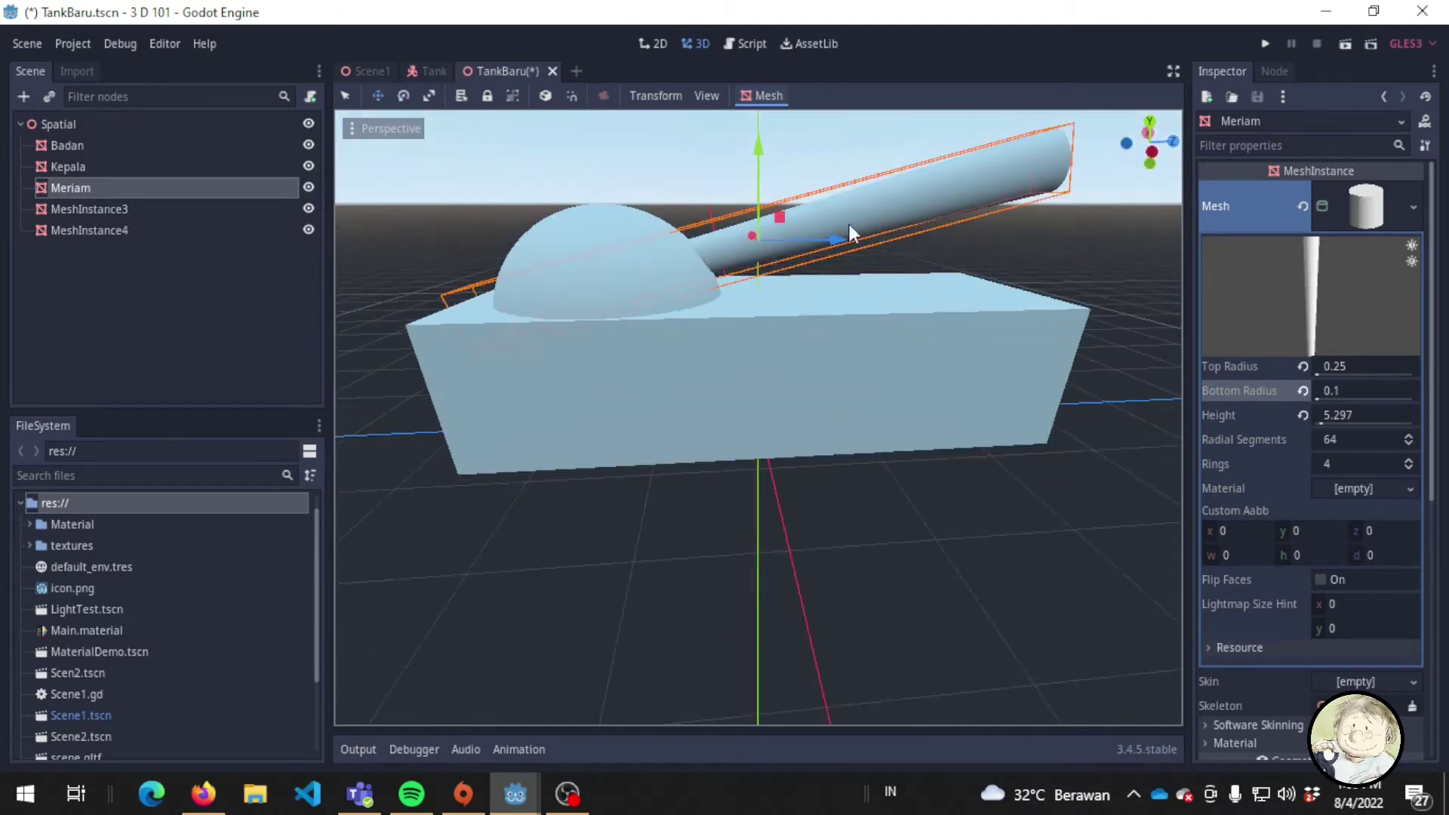
left_click_drag(834, 237, 880, 210)
mouse_move(880, 210)
middle_mouse_down()
mouse_move(709, 418)
mouse_move(926, 341)
mouse_move(837, 240)
middle_mouse_up()
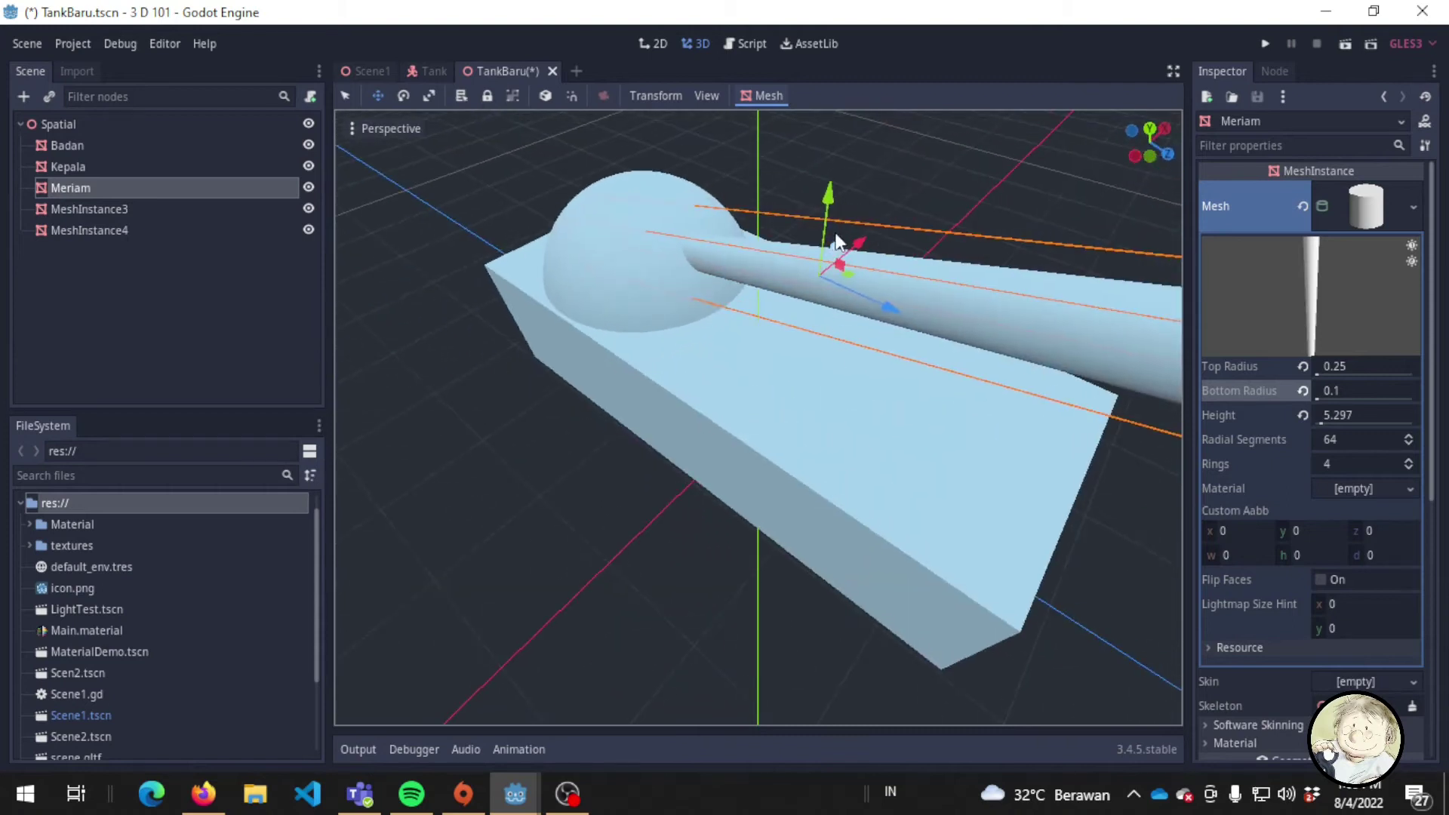
left_click_drag(835, 205, 833, 220)
mouse_move(833, 236)
middle_mouse_down()
mouse_move(916, 311)
mouse_move(957, 319)
mouse_move(831, 139)
middle_mouse_up()
left_click_drag(830, 139, 832, 151)
mouse_move(832, 151)
middle_mouse_down()
mouse_move(966, 349)
mouse_move(769, 403)
mouse_move(599, 421)
mouse_move(452, 407)
mouse_move(530, 408)
middle_mouse_up()
scroll(727, 405, "down", 5)
mouse_move(726, 406)
middle_mouse_down()
mouse_move(699, 516)
mouse_move(1017, 519)
mouse_move(803, 479)
mouse_move(798, 545)
middle_mouse_up()
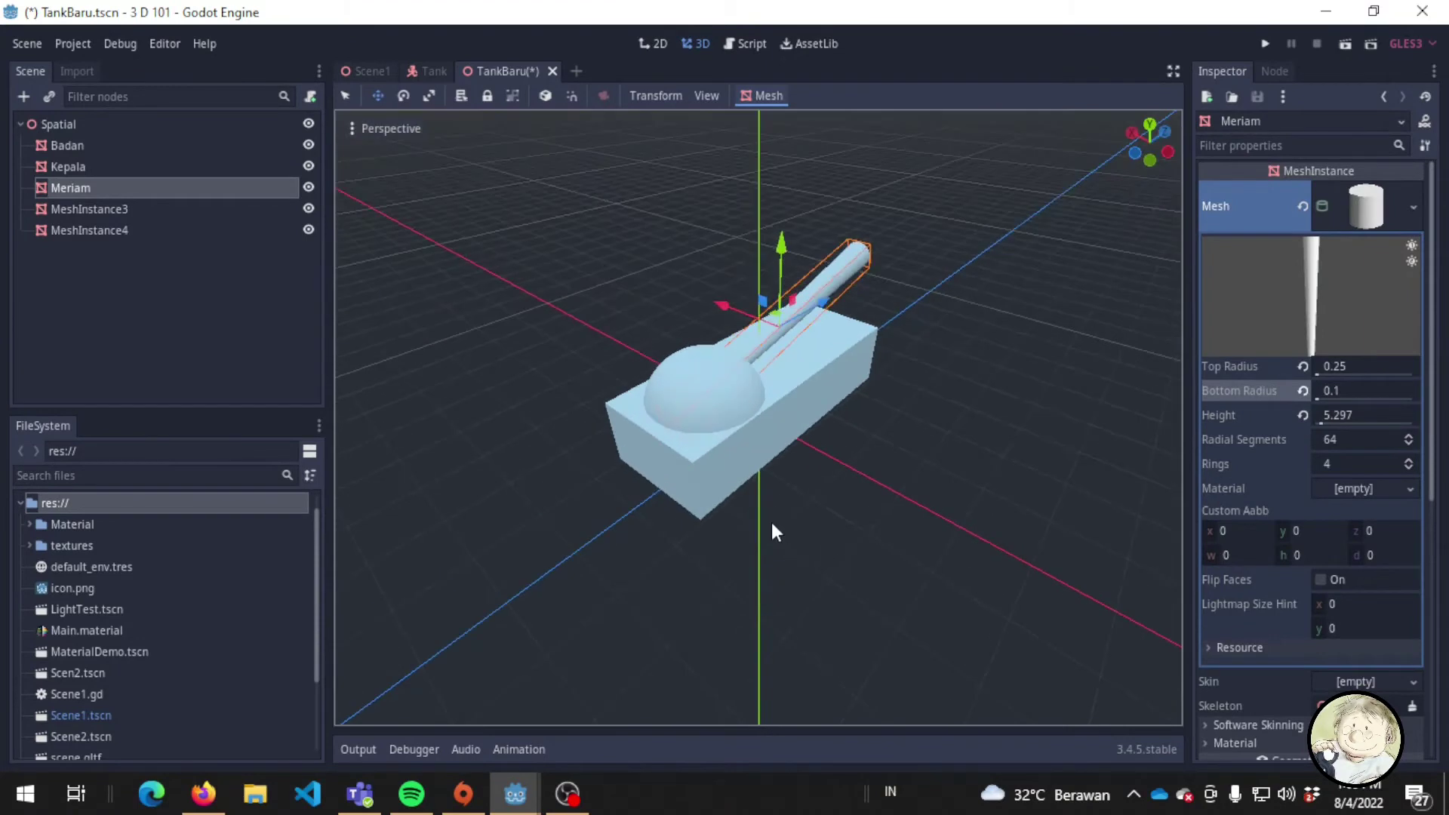
Rotate the Kepala dome about its vertical axis to test turning it alone.
left_click(114, 148)
left_click(111, 167)
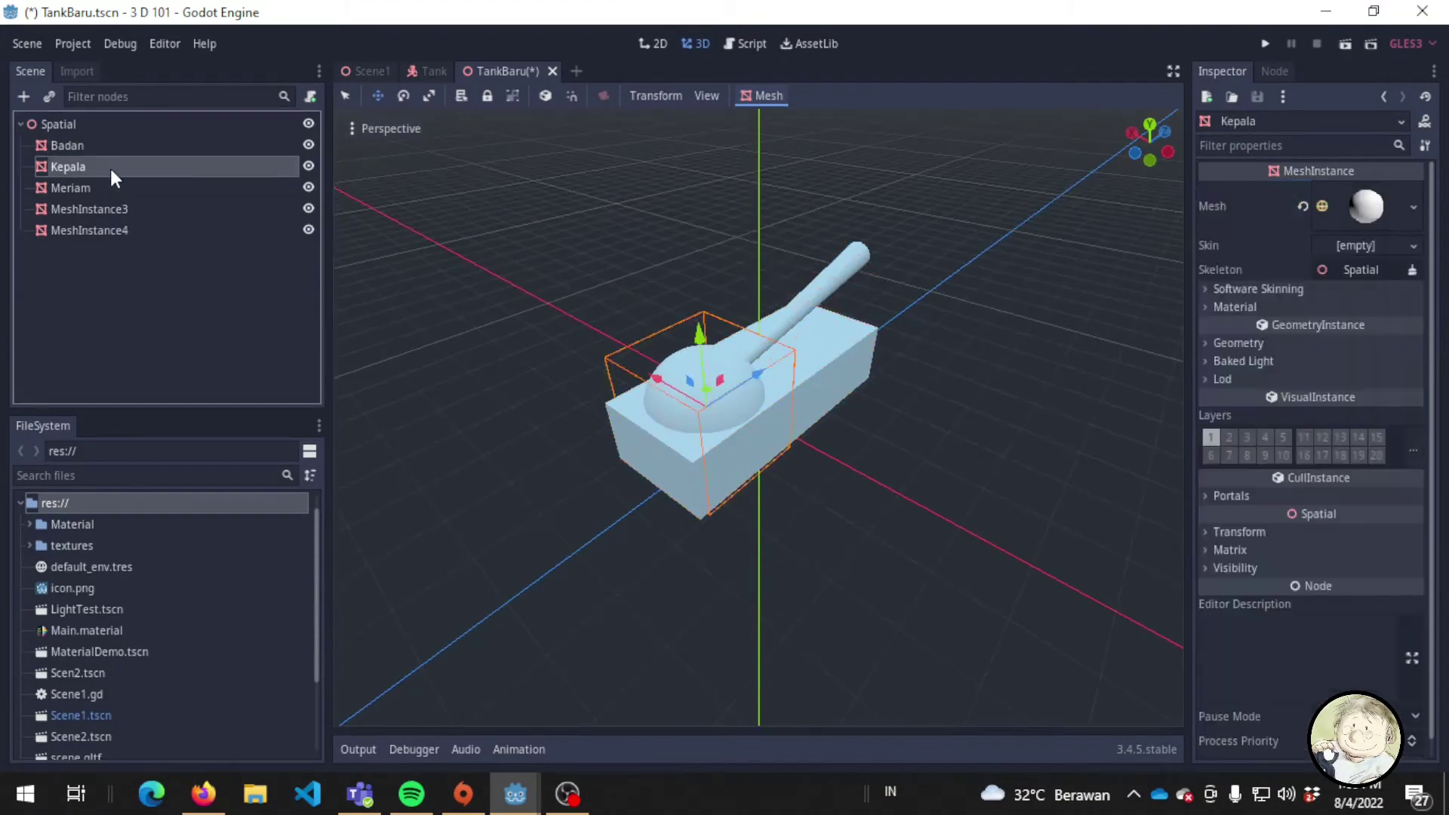
key("e")
key("r")
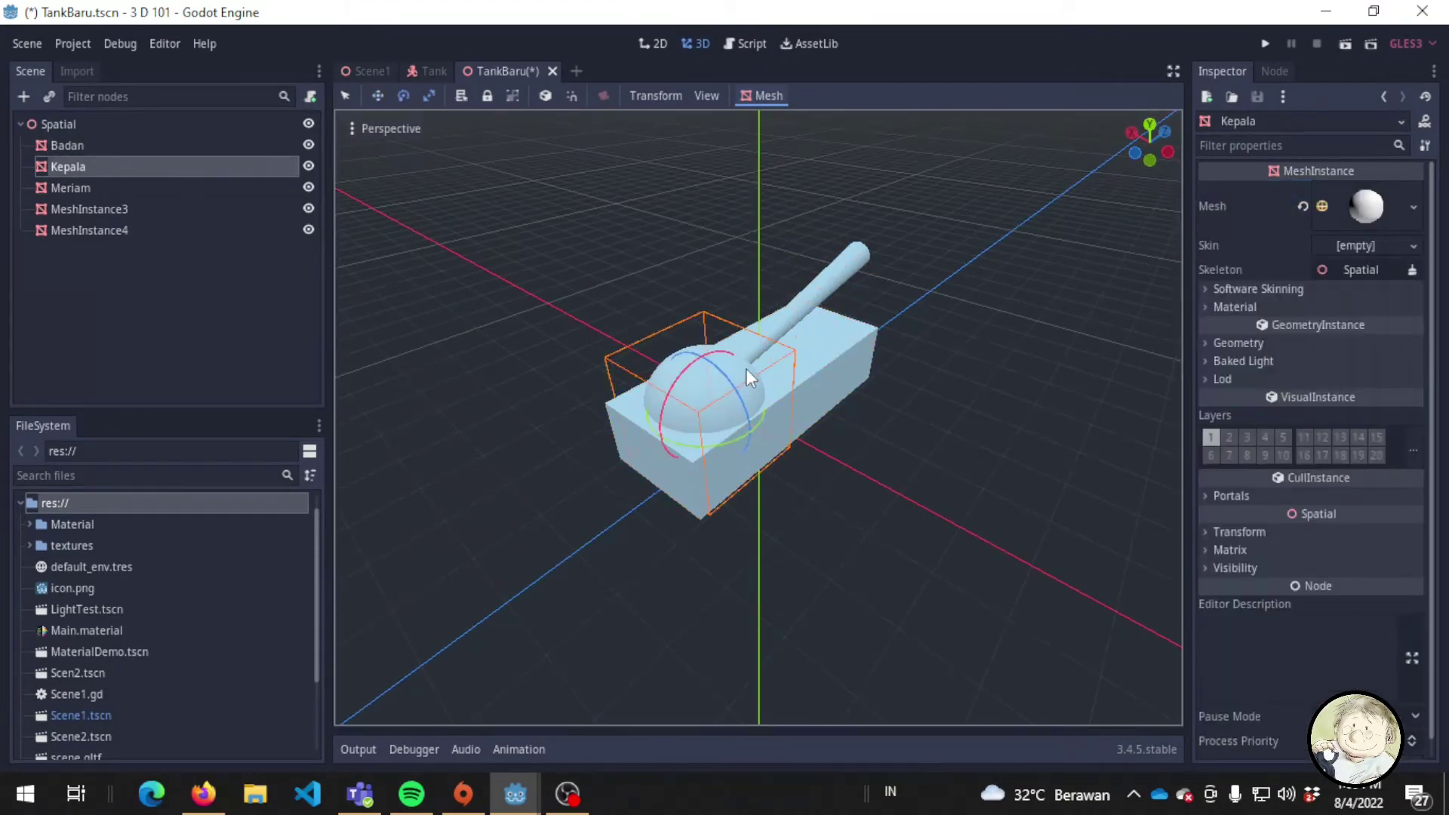
key("e")
left_click_drag(767, 413, 804, 413)
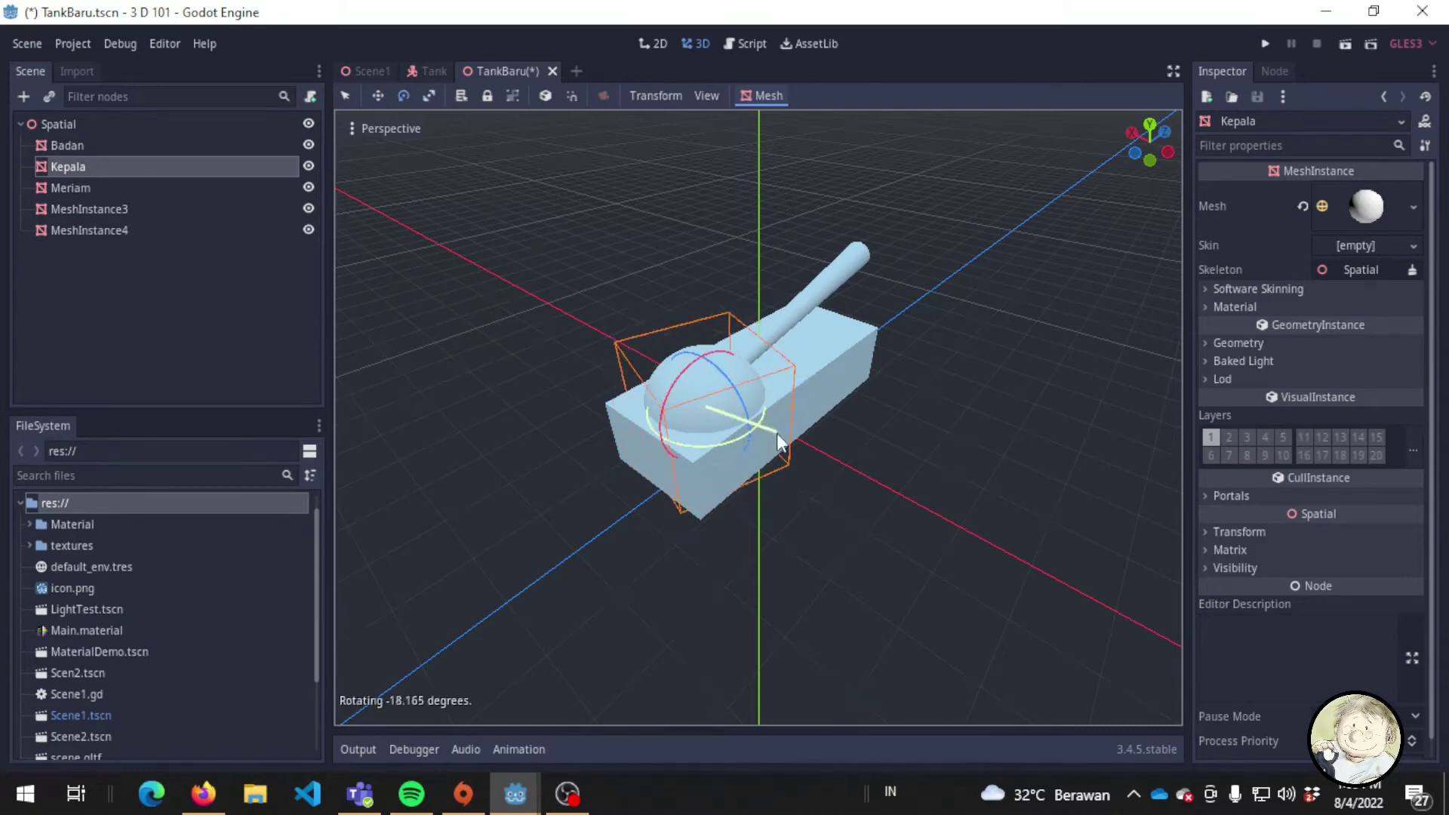
left_click_drag(802, 414, 466, 336)
middle_click_drag(930, 327, 696, 389)
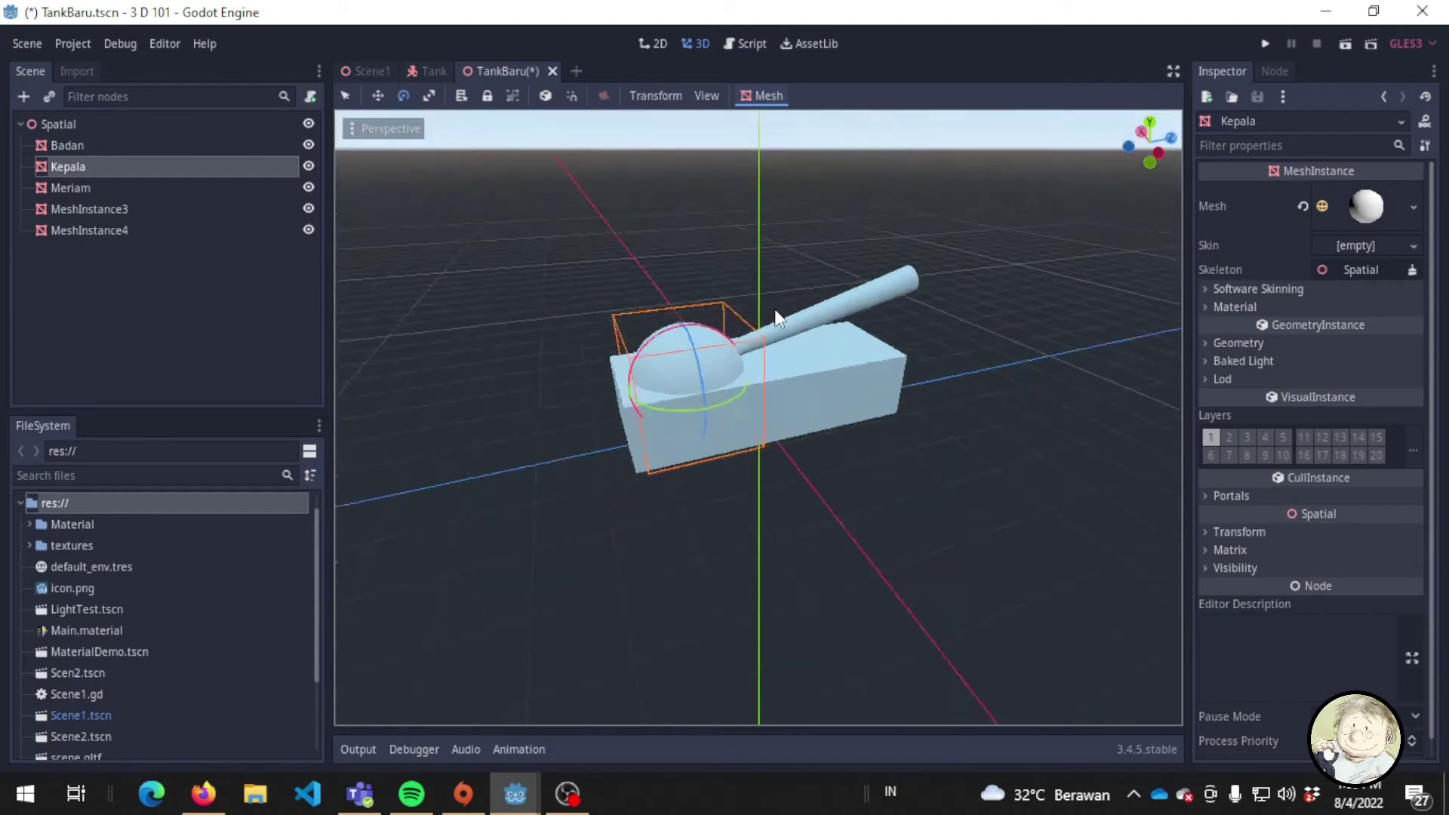
Make Meriam a child of Kepala, turn them together, and save the scene.
left_click(73, 185)
left_click_drag(44, 194, 94, 170)
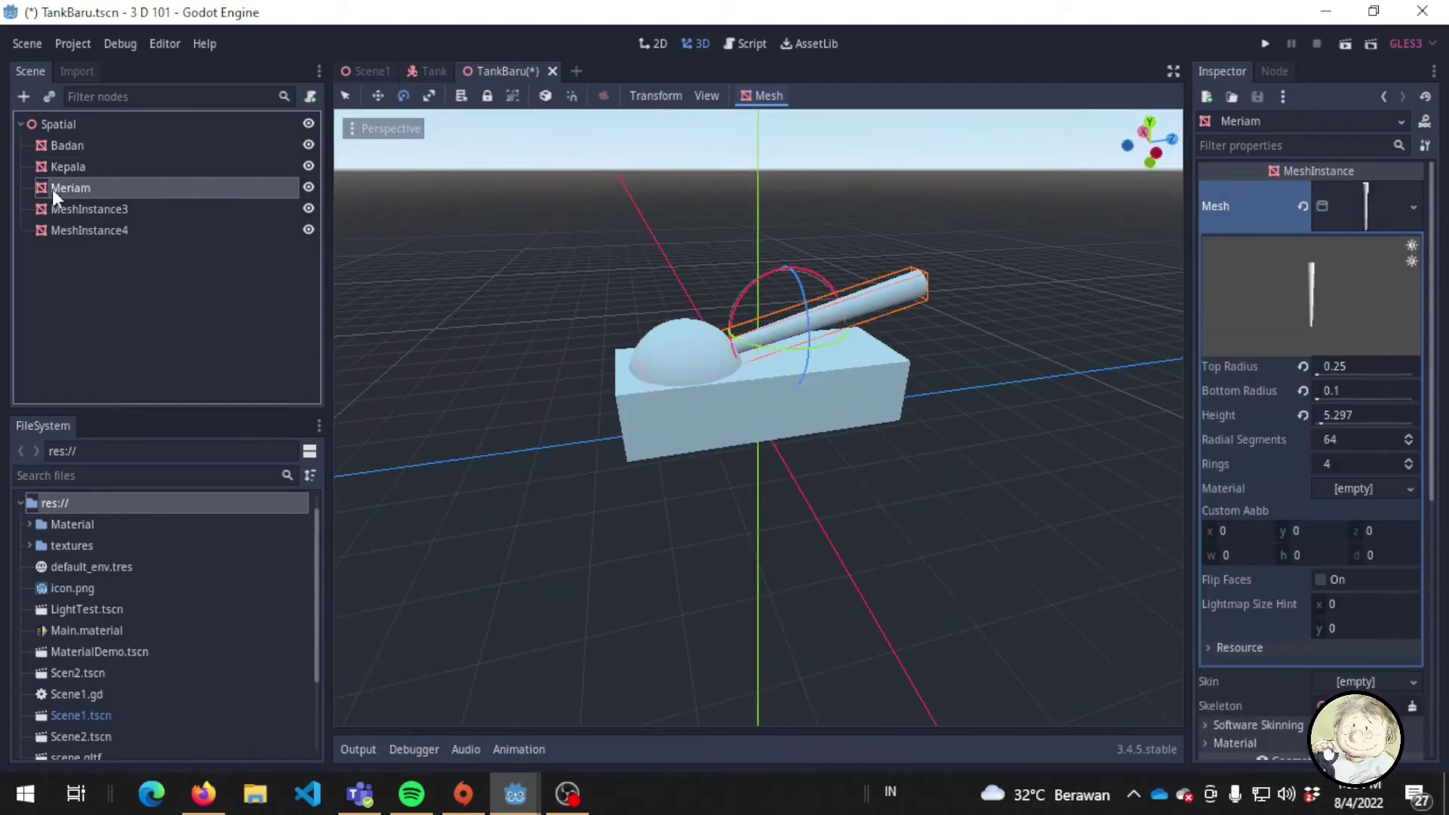
left_click(94, 167)
middle_click_drag(763, 574, 816, 489)
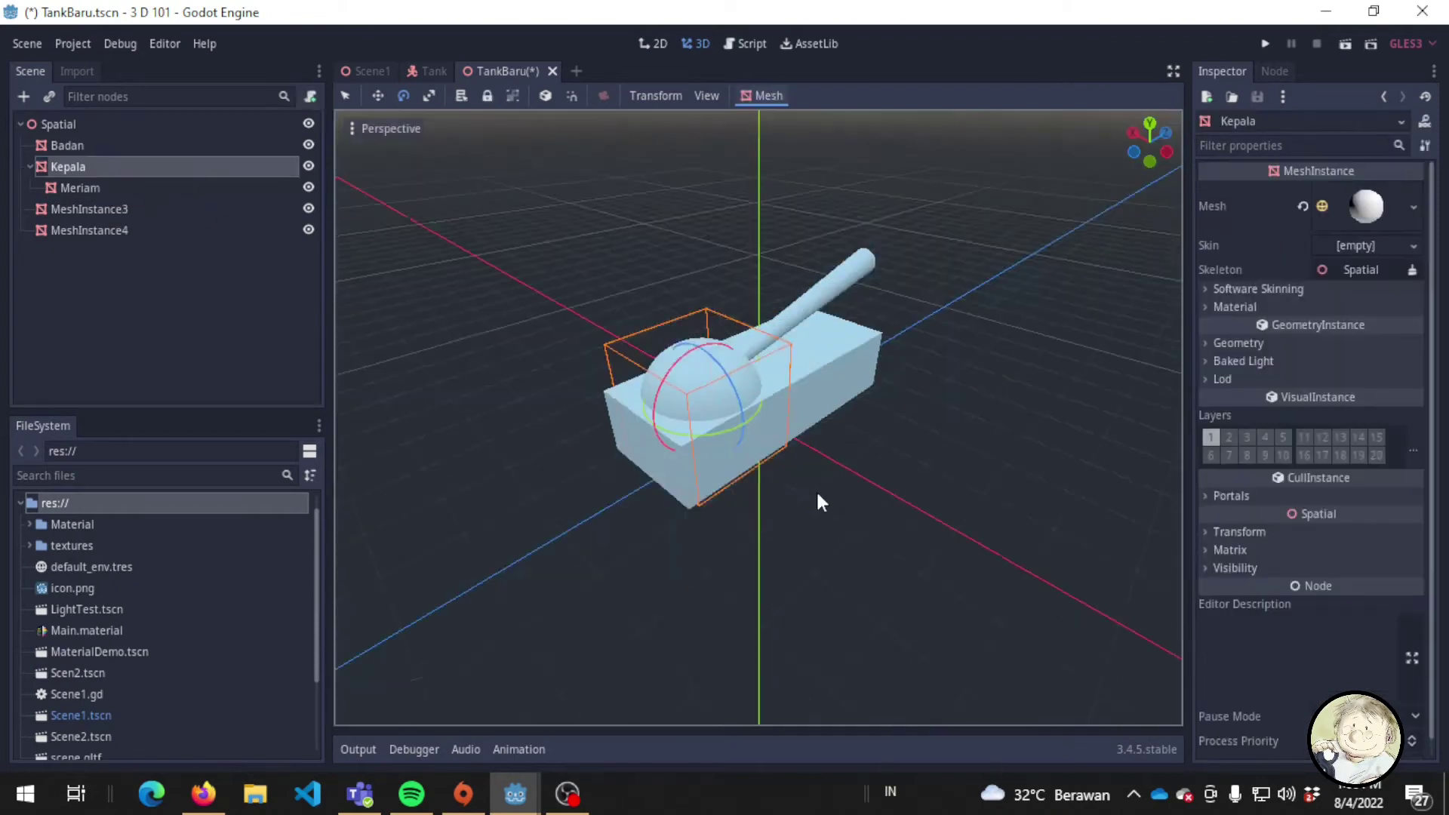
mouse_move(753, 414)
left_mouse_down()
mouse_move(834, 294)
mouse_move(858, 349)
left_mouse_up()
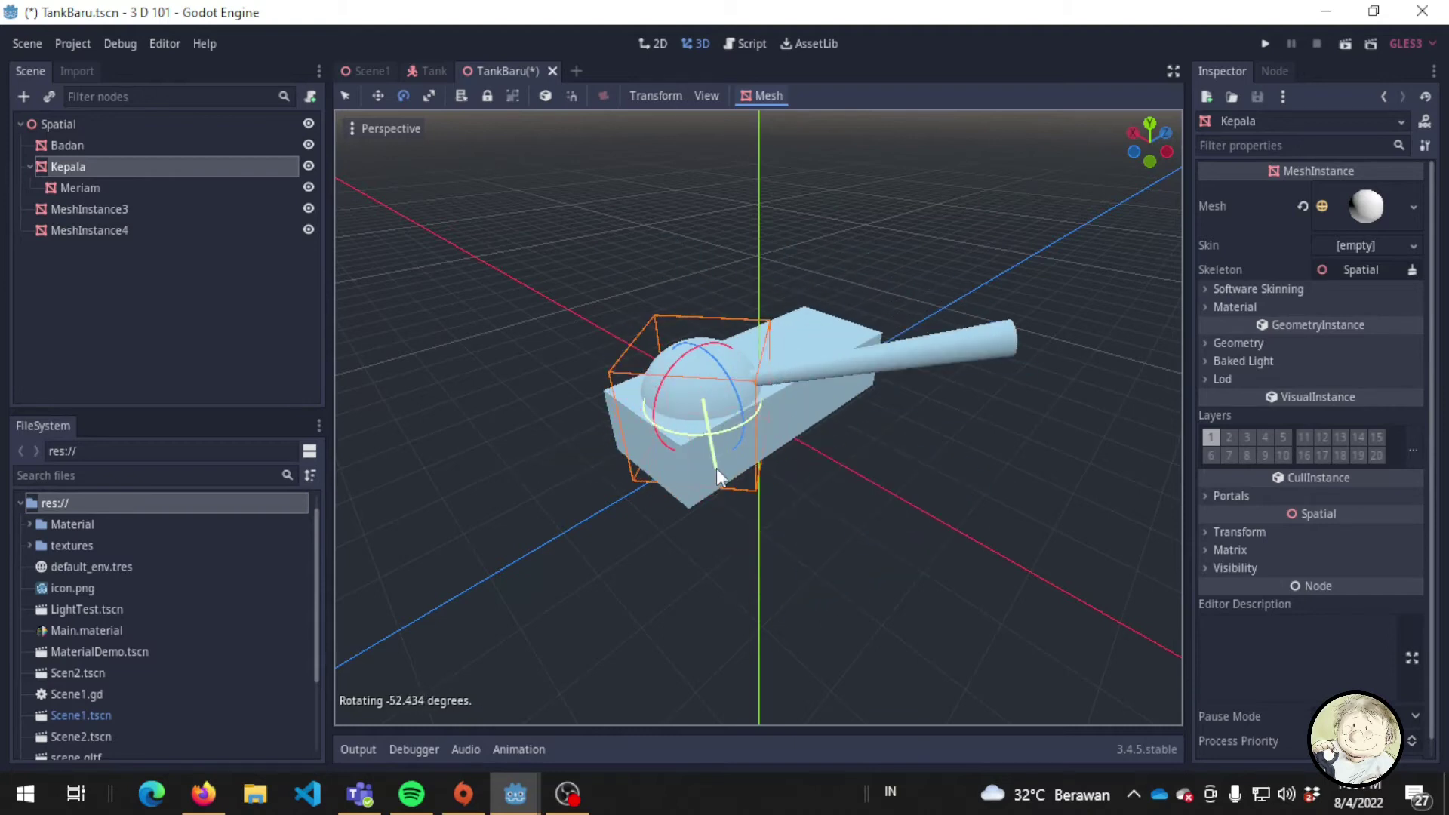
left_click_drag(858, 344, 834, 411)
key("ctrl+s")
Undo the turret test rotations, then rotate the Badan body to test the hierarchy.
mouse_move(919, 513)
middle_mouse_down()
mouse_move(751, 449)
mouse_move(790, 518)
mouse_move(825, 440)
mouse_move(522, 505)
middle_mouse_up()
mouse_move(747, 392)
left_mouse_down()
mouse_move(740, 377)
mouse_move(748, 410)
left_mouse_up()
key("ctrl+z")
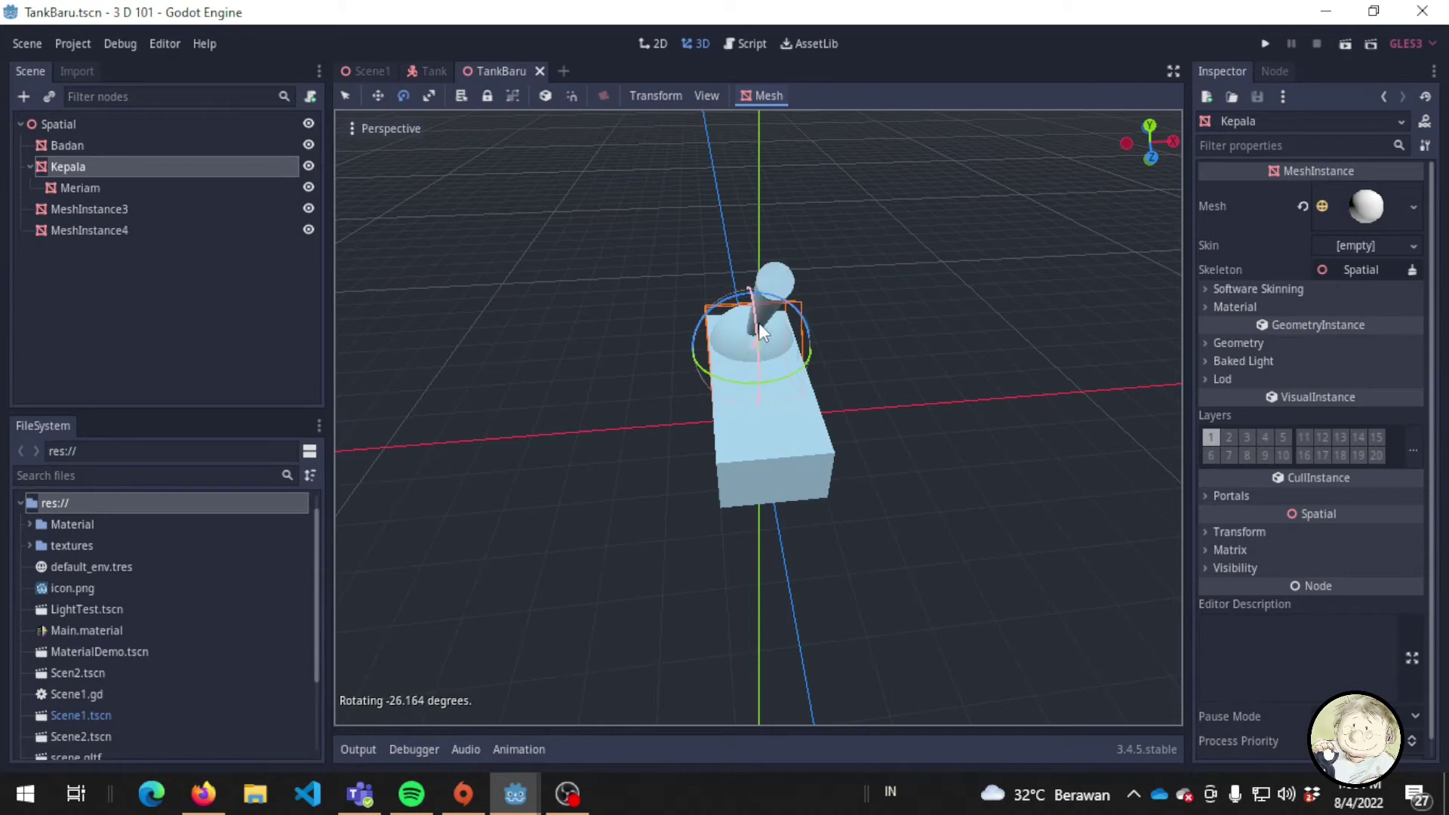
key("ctrl+z")
middle_click_drag(500, 476, 269, 269)
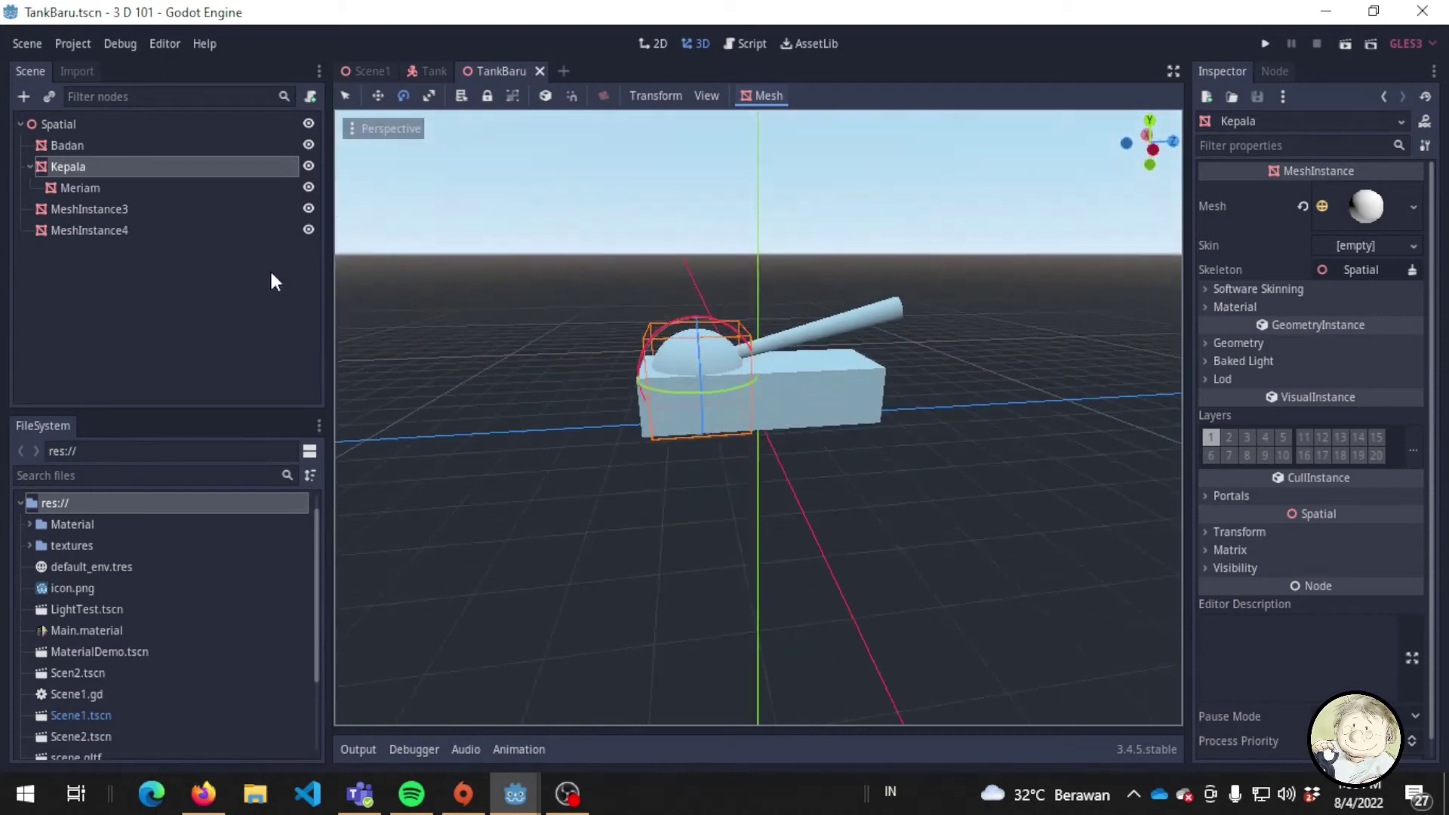
left_click(135, 146)
mouse_move(805, 399)
left_mouse_down()
mouse_move(522, 434)
mouse_move(678, 484)
mouse_move(761, 448)
left_mouse_up()
Undo the body rotation and nest the Kepala turret under Badan in the Scene dock.
key("ctrl+z")
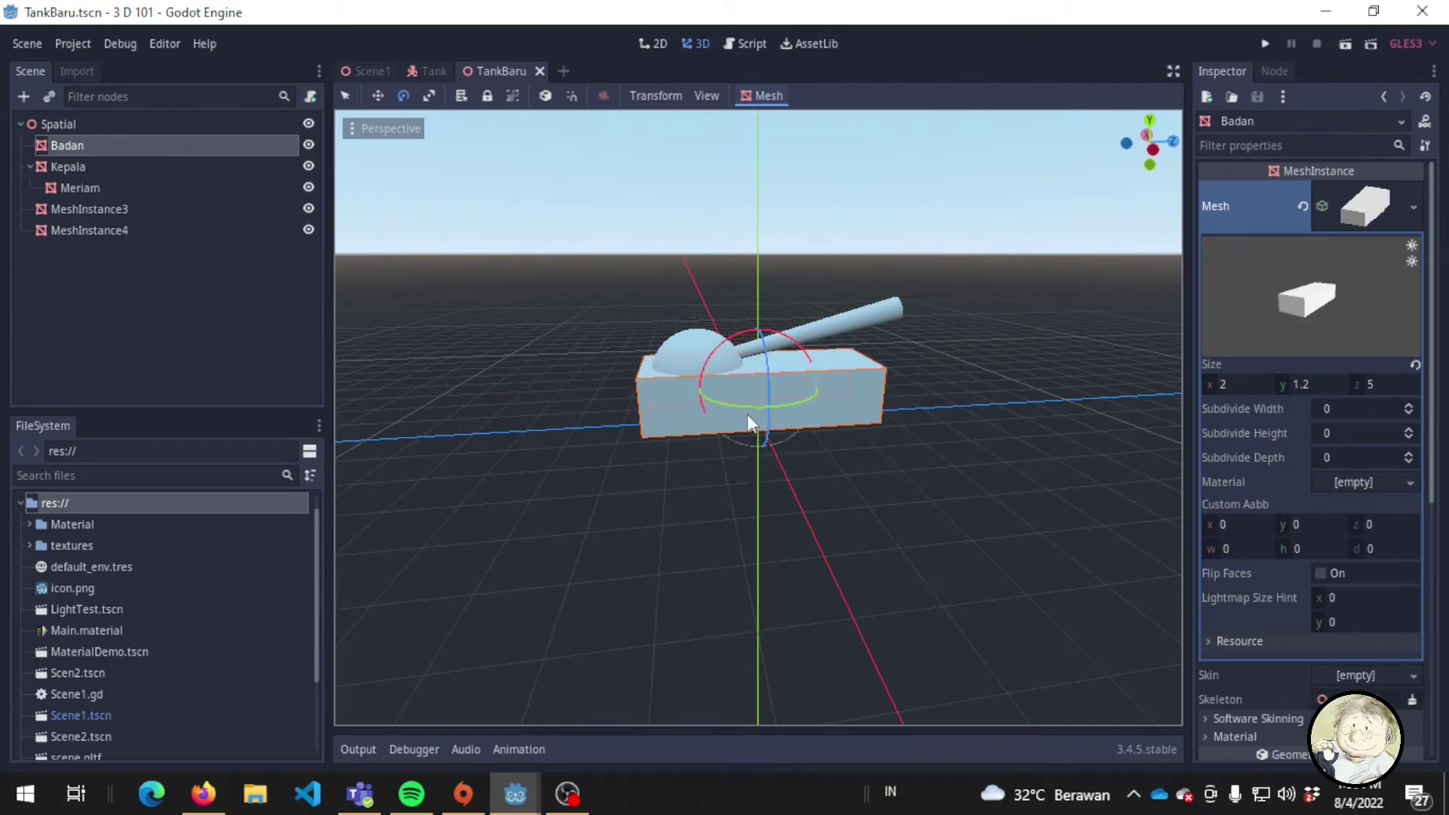
left_click(76, 168)
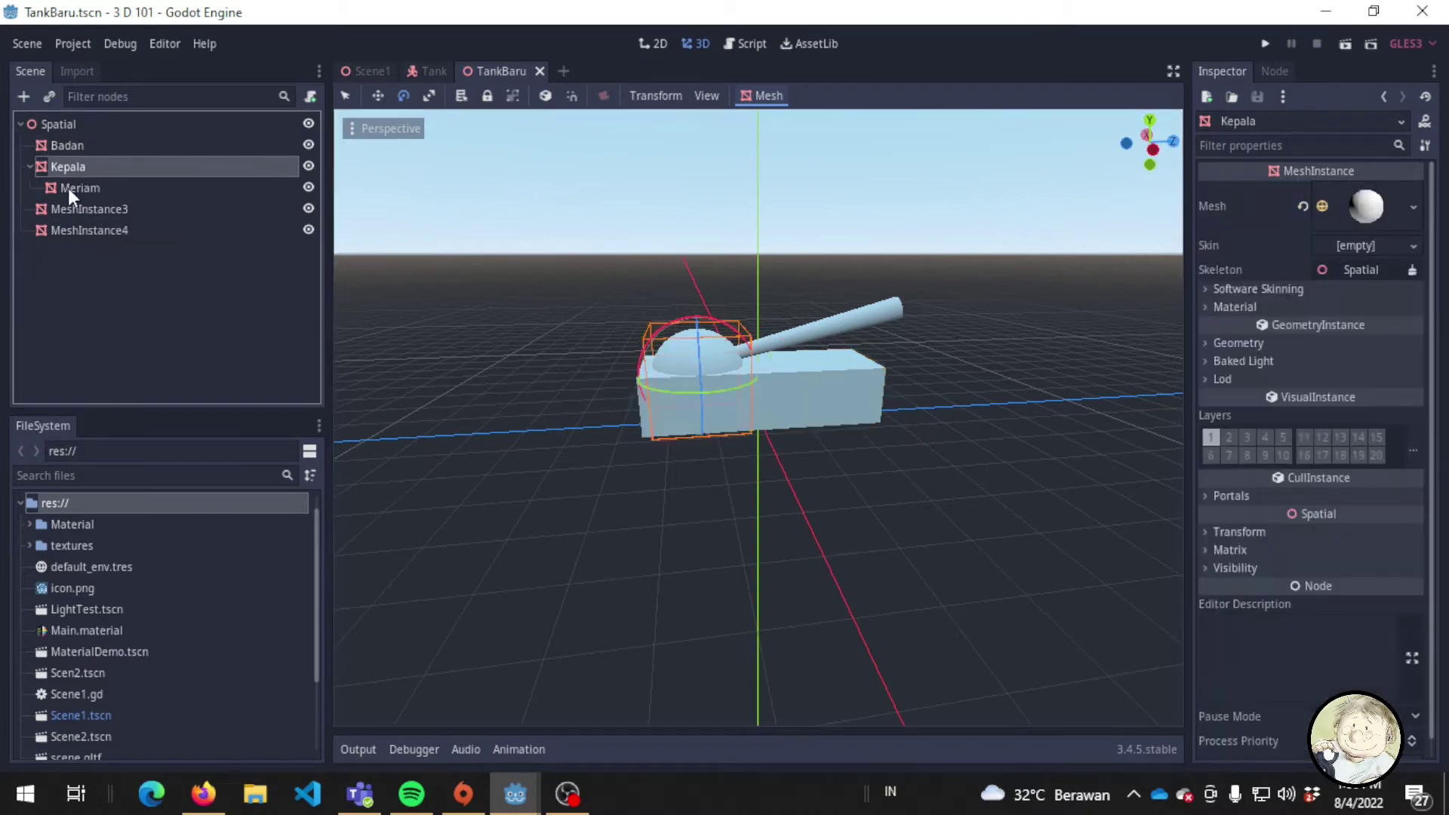
left_click_drag(53, 170, 100, 144)
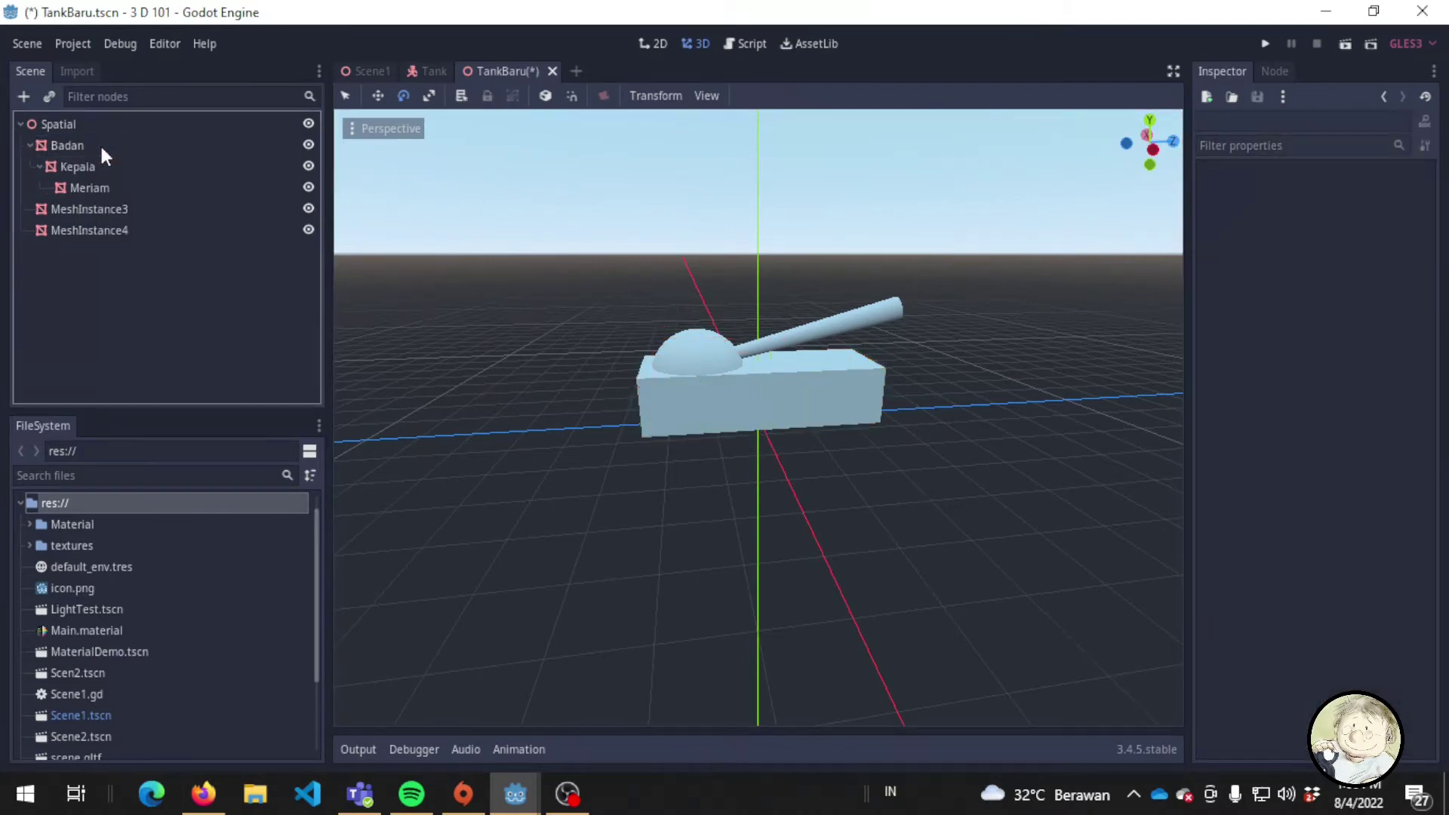
left_click(100, 143)
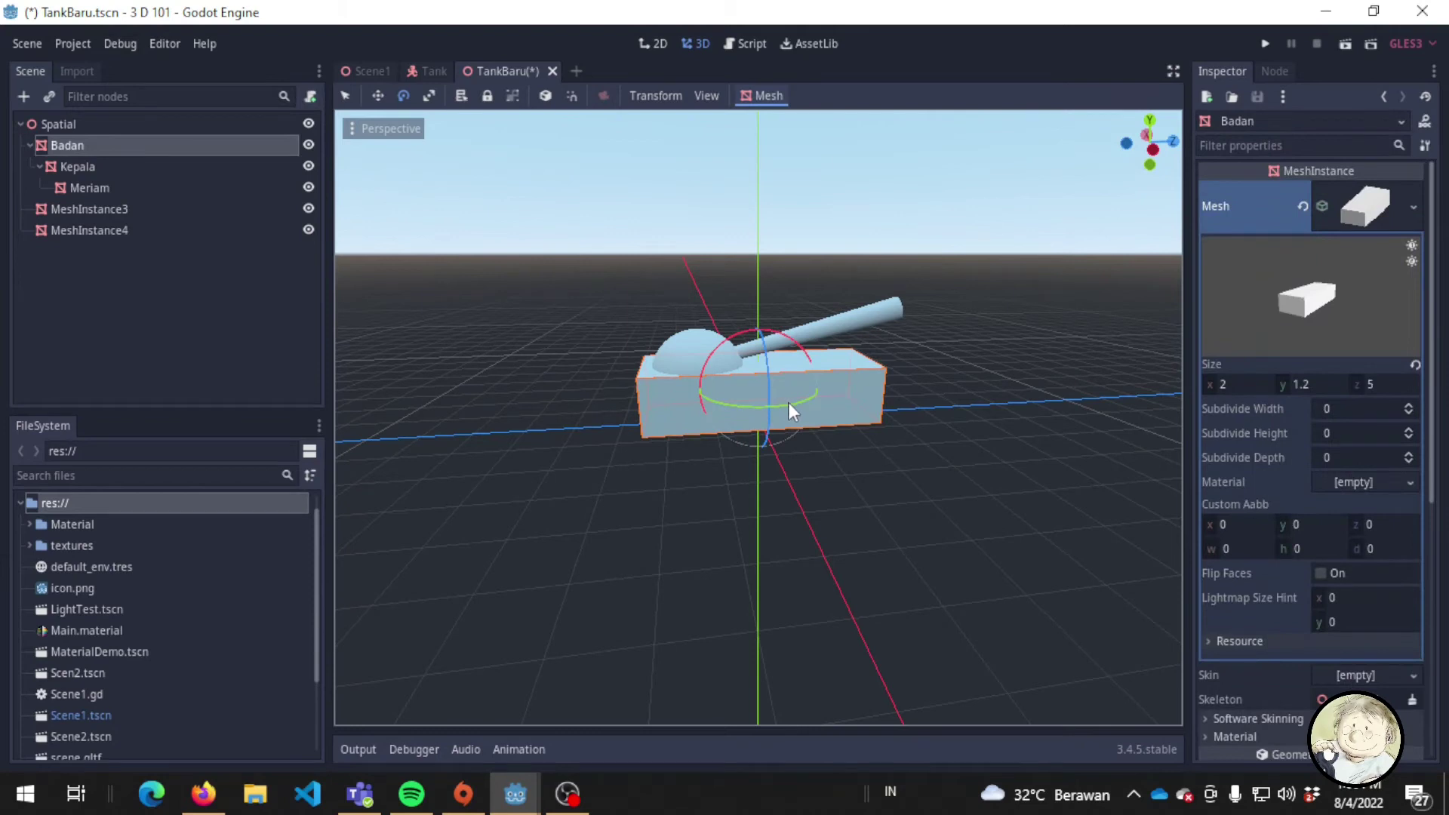
Rotate Badan to confirm the turret turns with it, then save the scene.
mouse_move(790, 404)
left_mouse_down()
mouse_move(483, 432)
mouse_move(599, 461)
mouse_move(861, 463)
left_mouse_up()
middle_click_drag(855, 466, 694, 548)
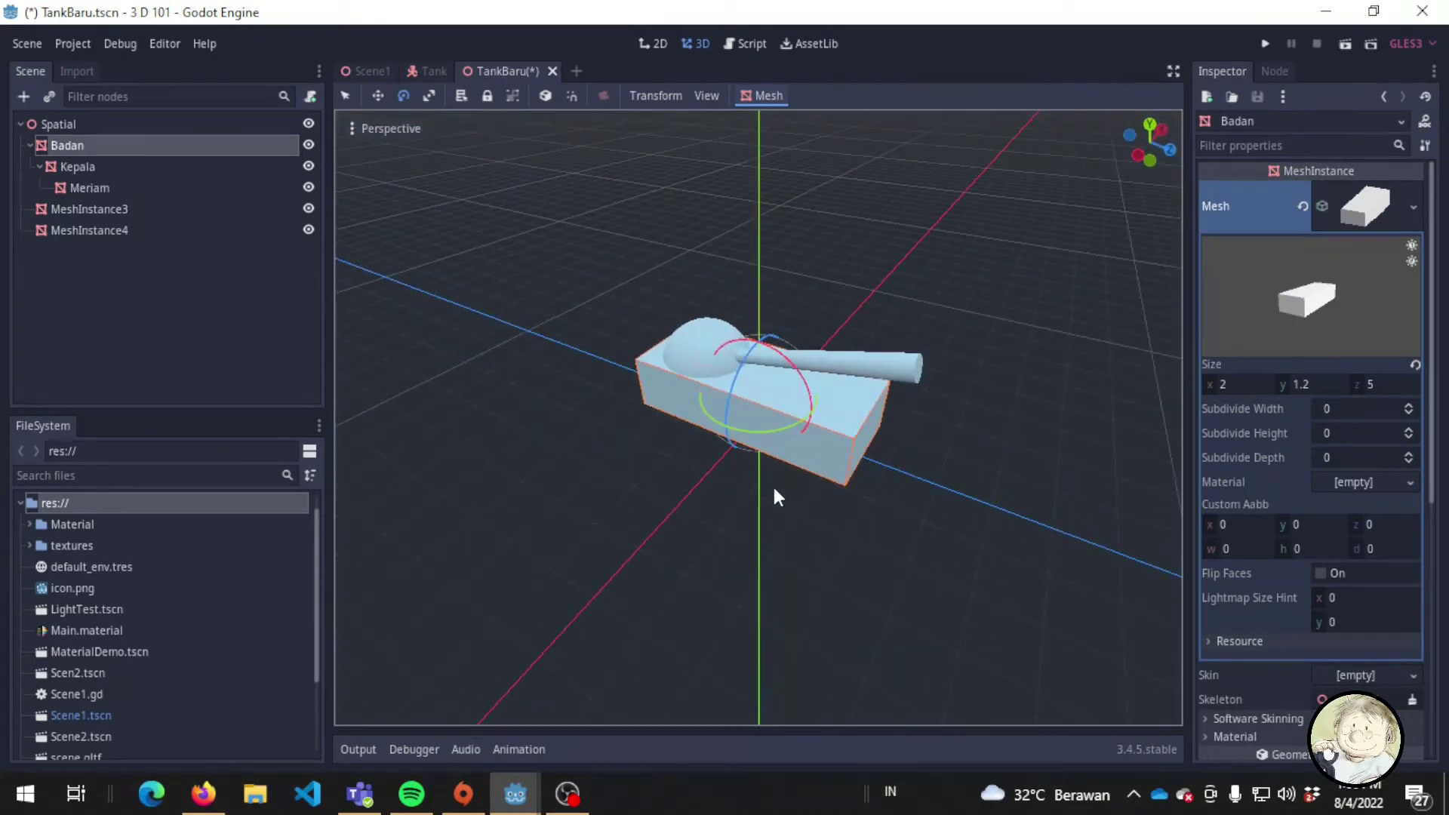
scroll(800, 444, "up", 2)
scroll(801, 443, "up", 3)
scroll(733, 465, "up", 1)
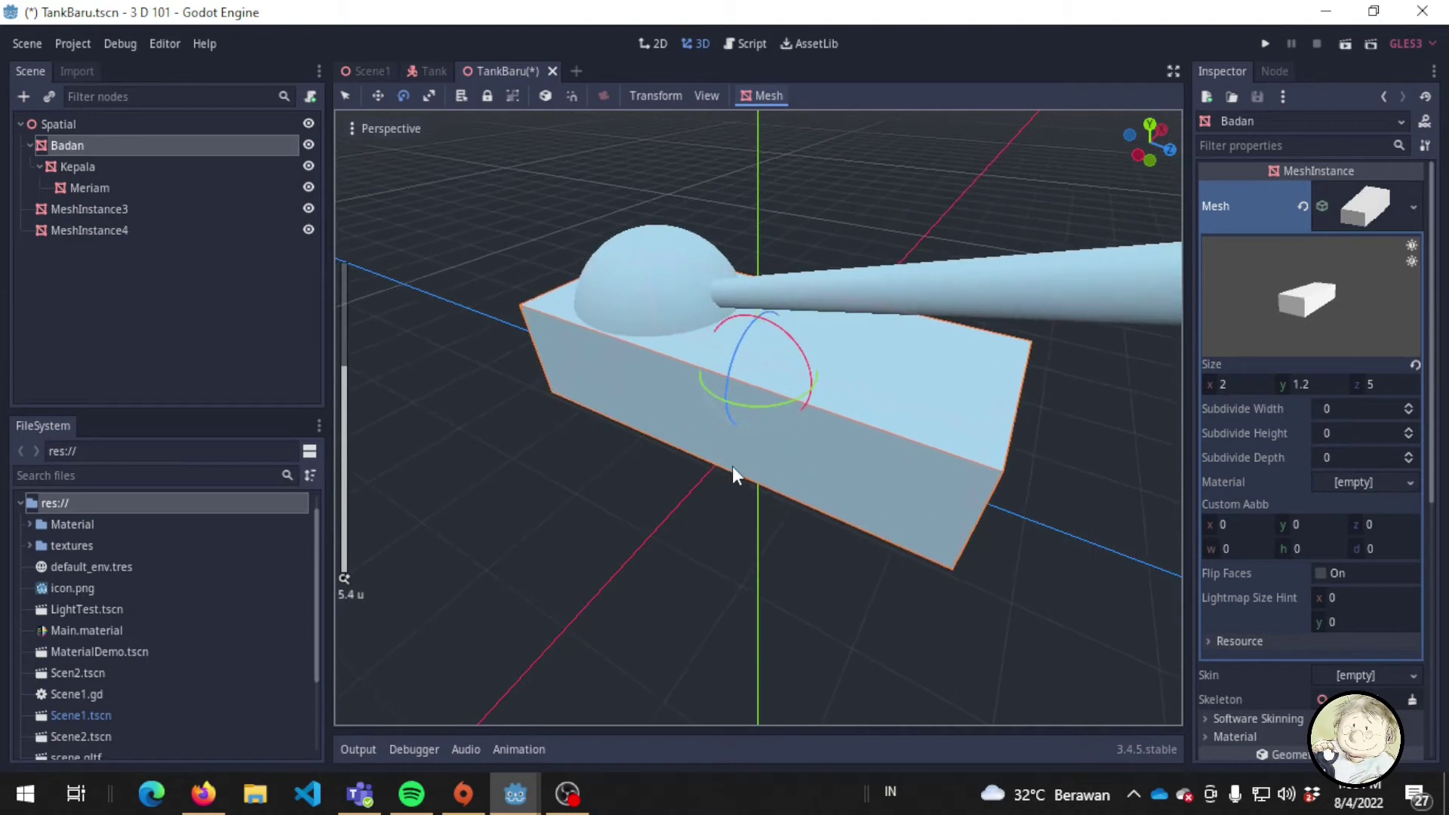
scroll(730, 470, "down", 2)
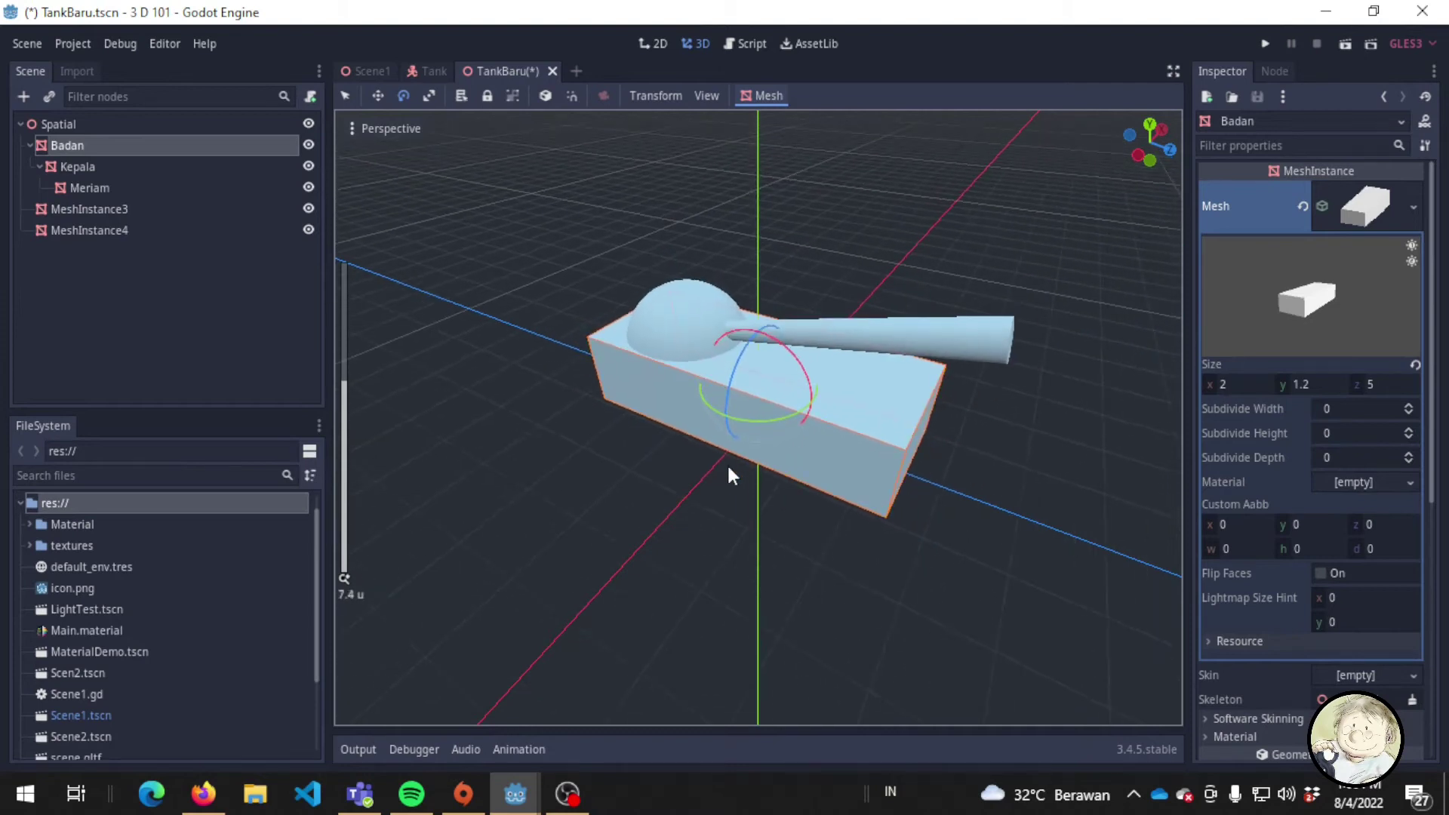
mouse_move(748, 423)
left_mouse_down()
mouse_move(913, 427)
mouse_move(715, 487)
left_mouse_up()
key("ctrl+s")
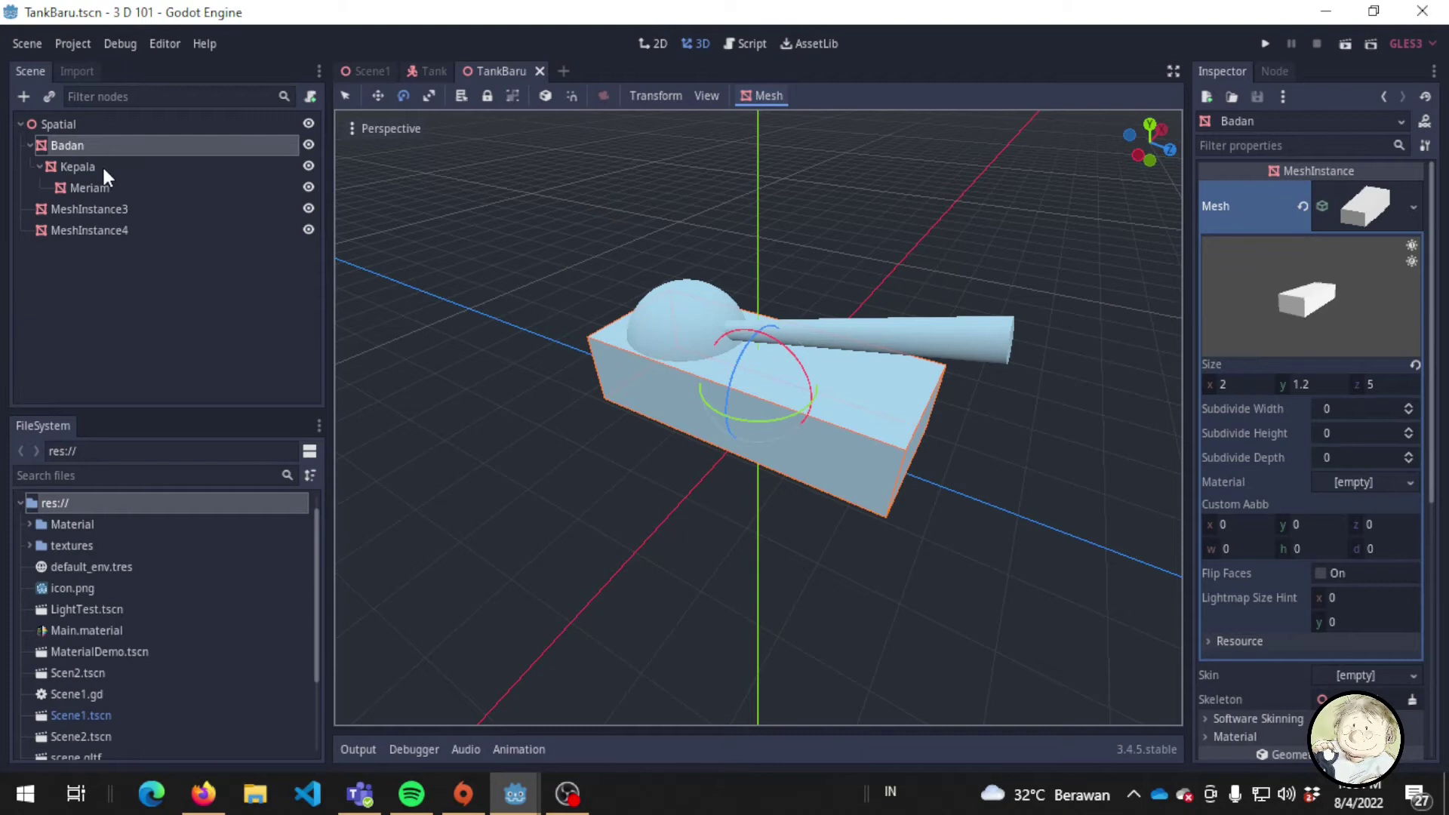
Rename the empty MeshInstance3 node to Container.
left_click(62, 209)
left_click(63, 209)
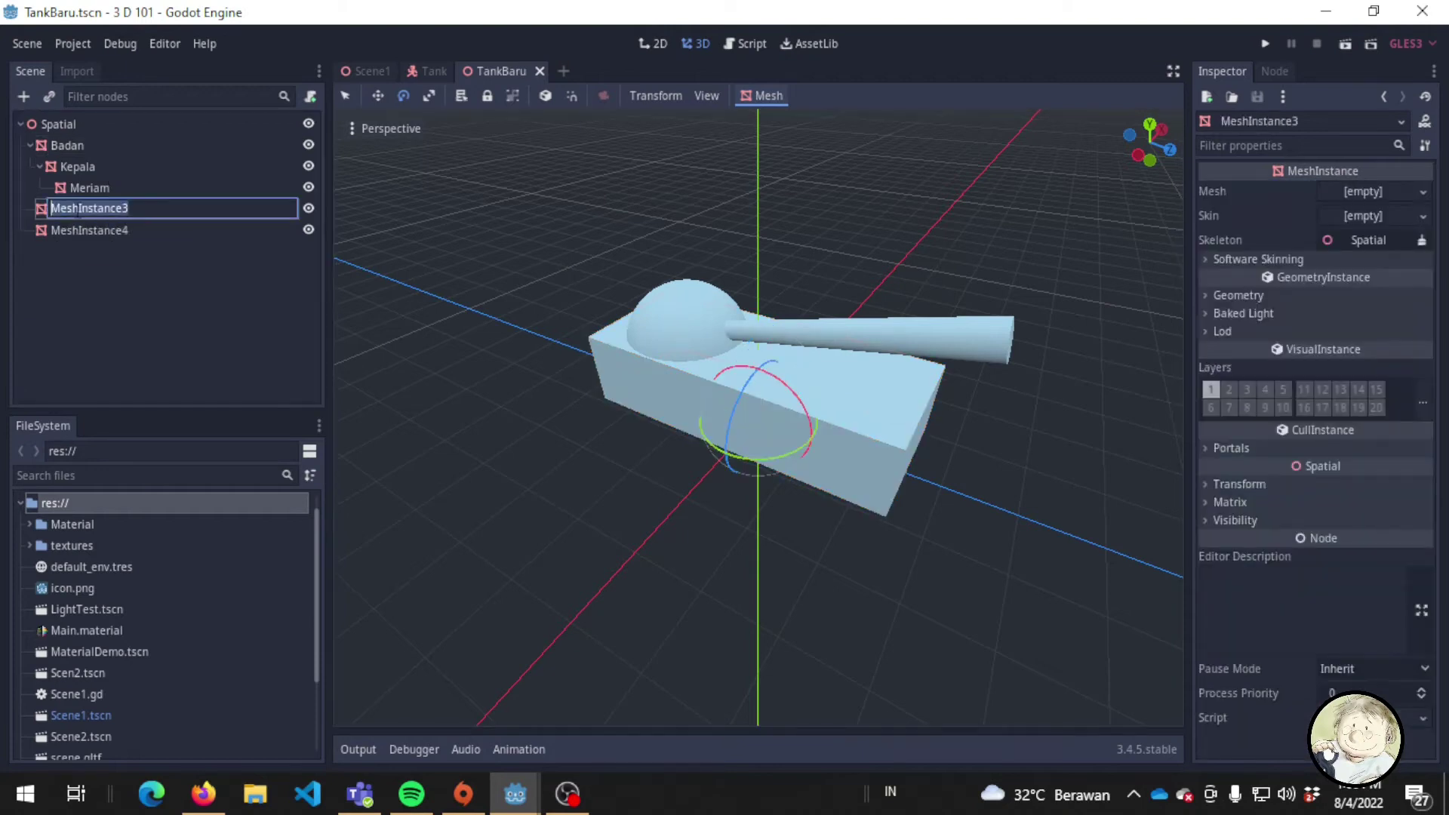
type("Container")
key("Return")
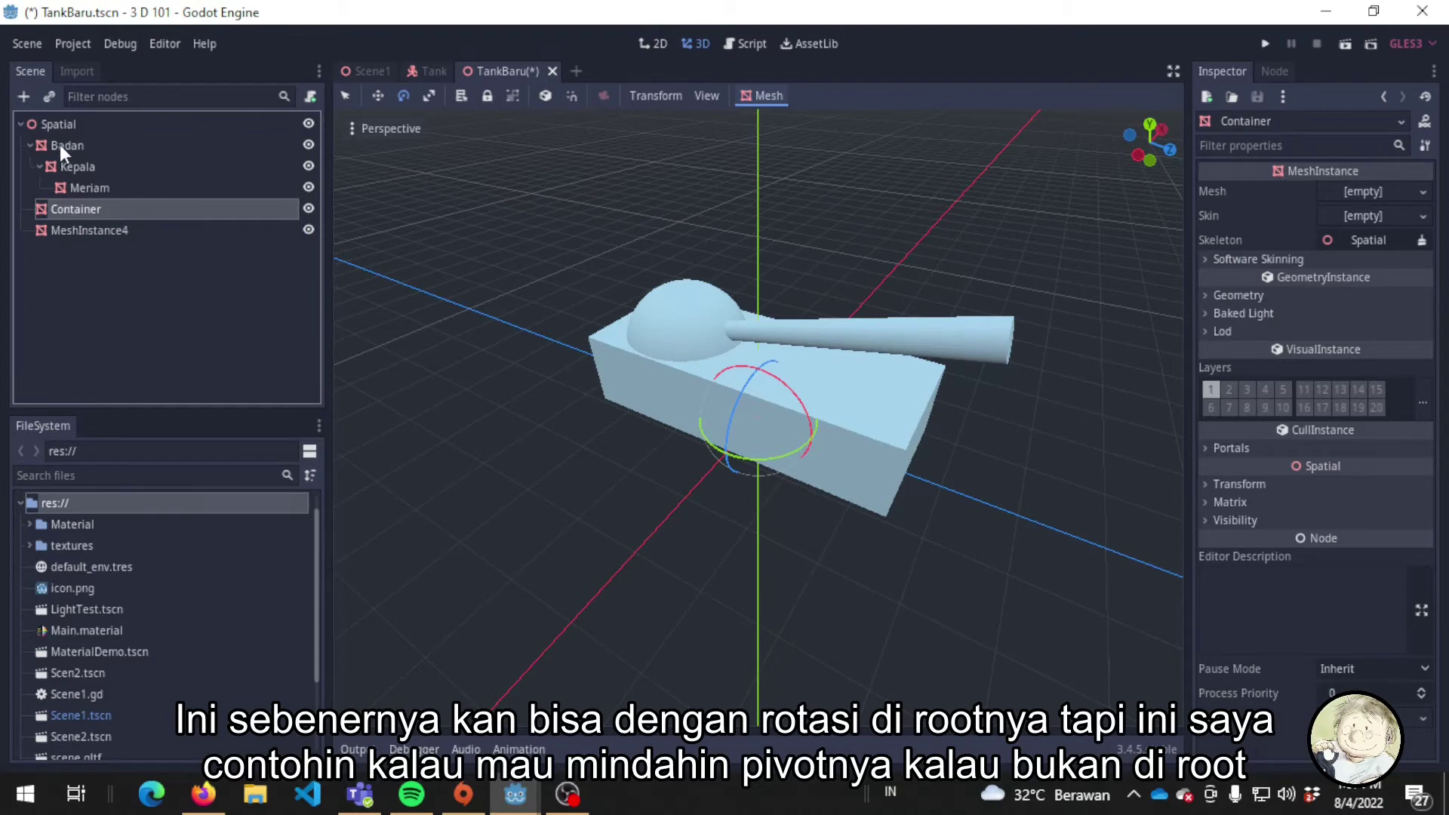
Move Badan under Container and slide the tank body along its Z axis.
left_click_drag(60, 144, 108, 212)
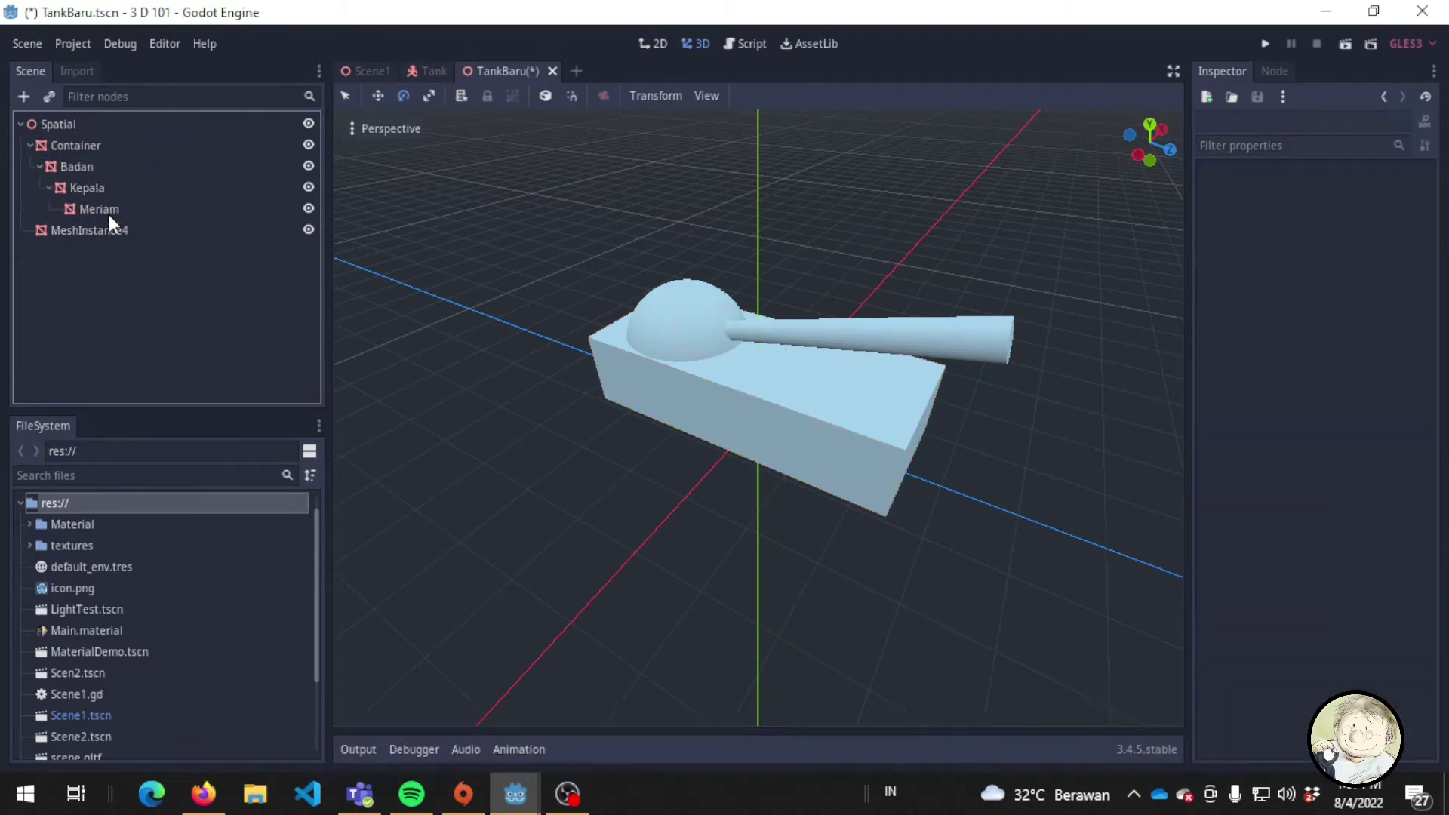
left_click(94, 143)
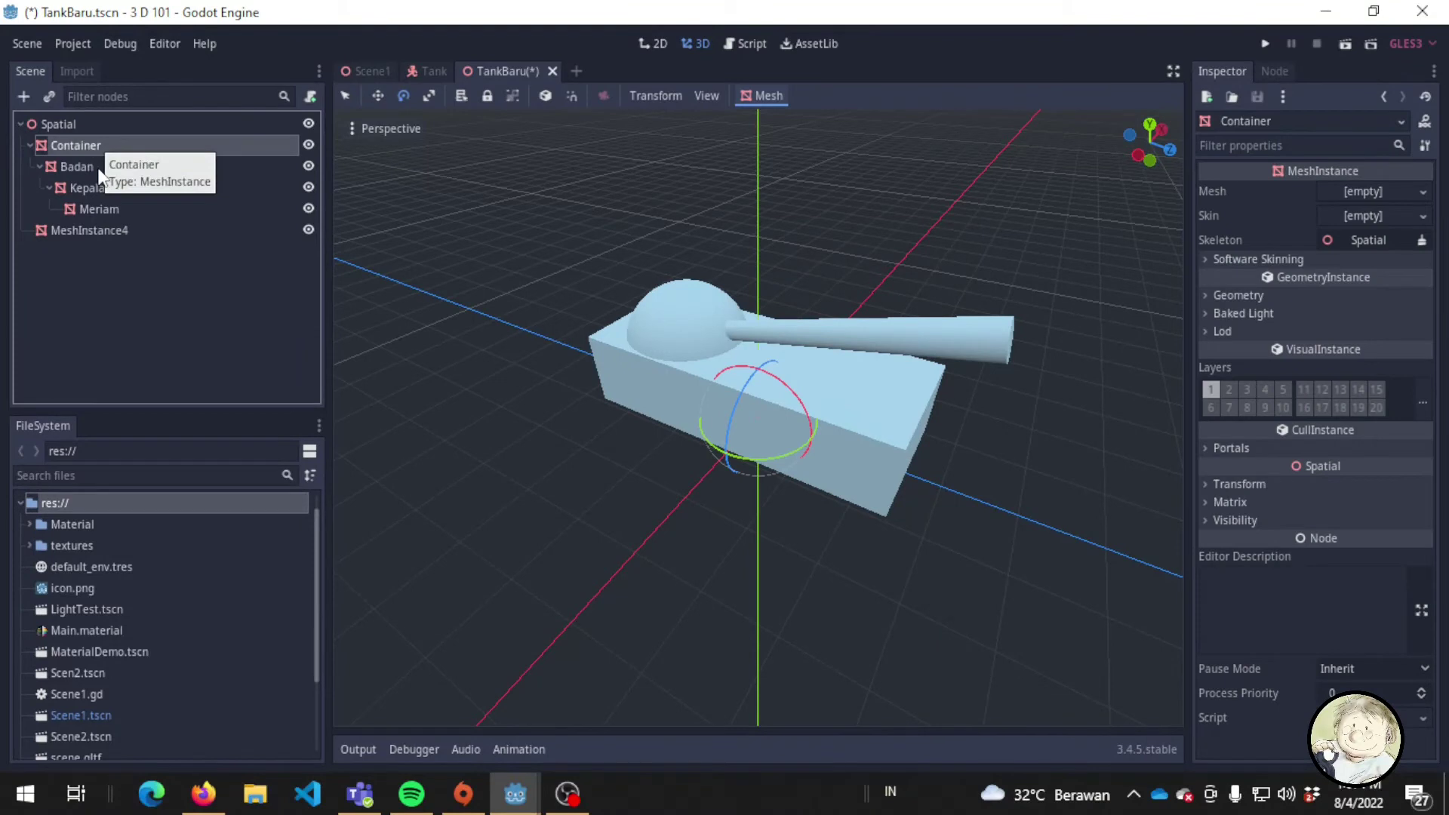
left_click(99, 169)
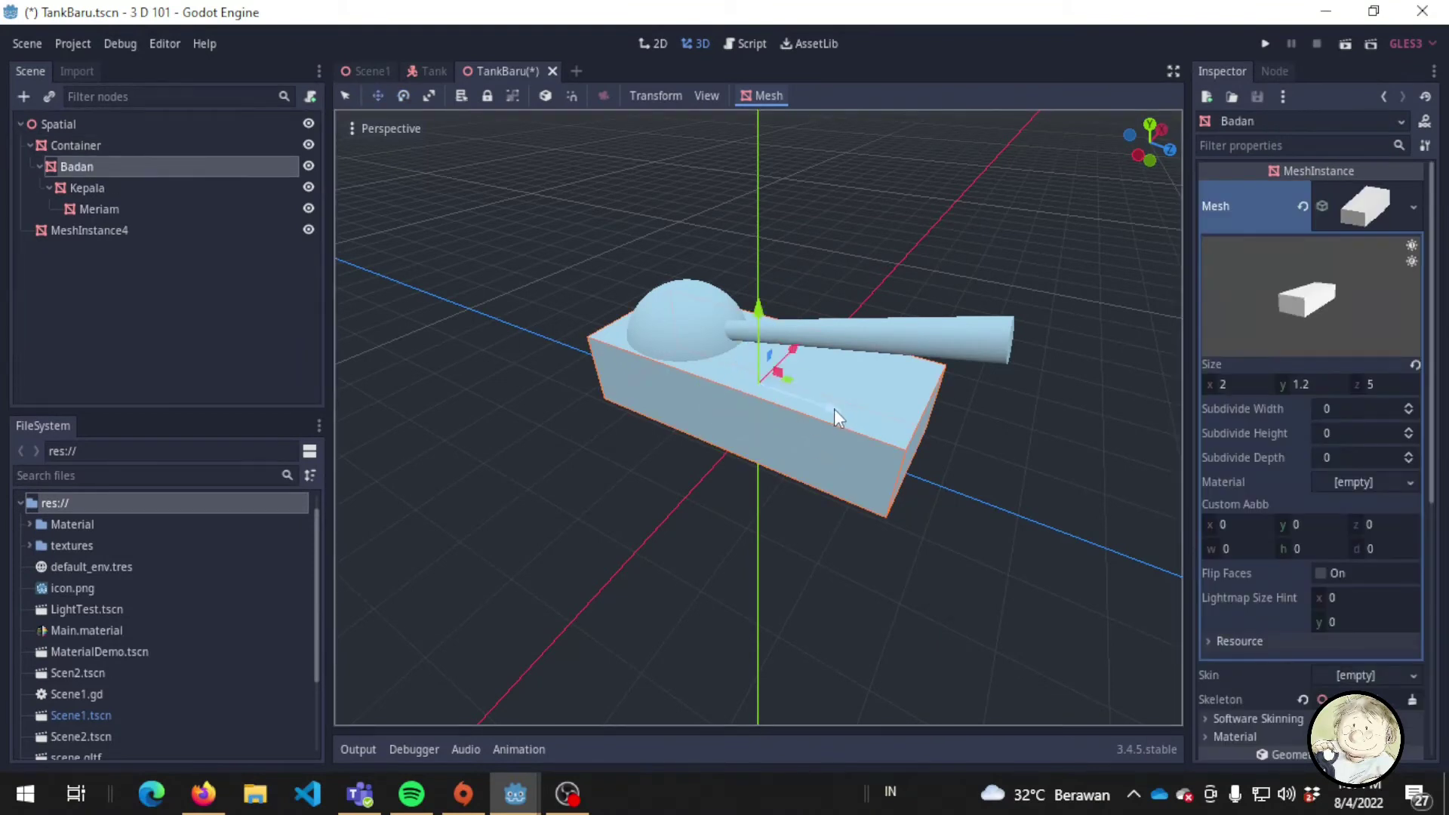
left_click_drag(835, 409, 1022, 494)
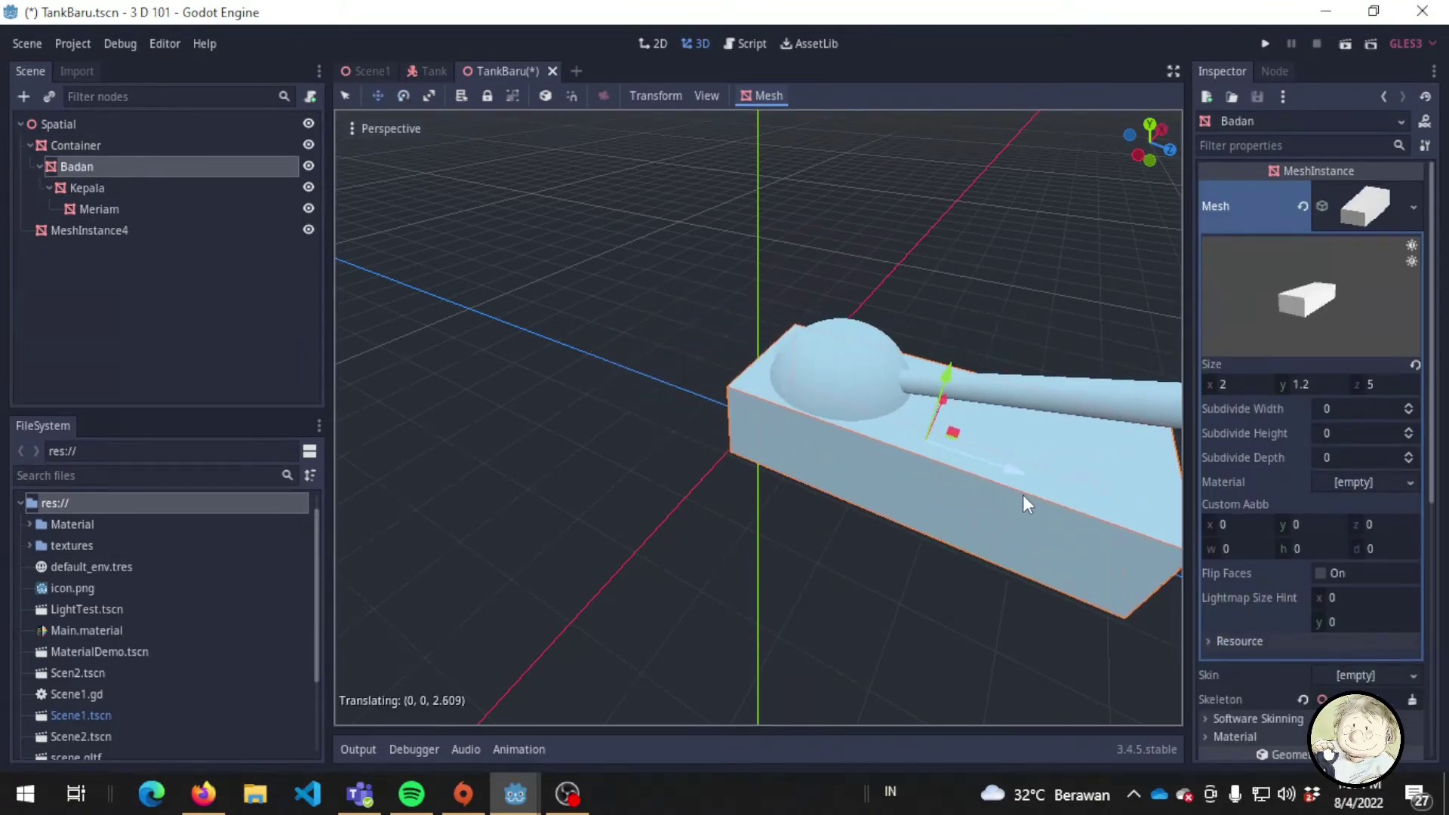
middle_click_drag(1023, 494, 800, 439)
left_click_drag(980, 355, 961, 381)
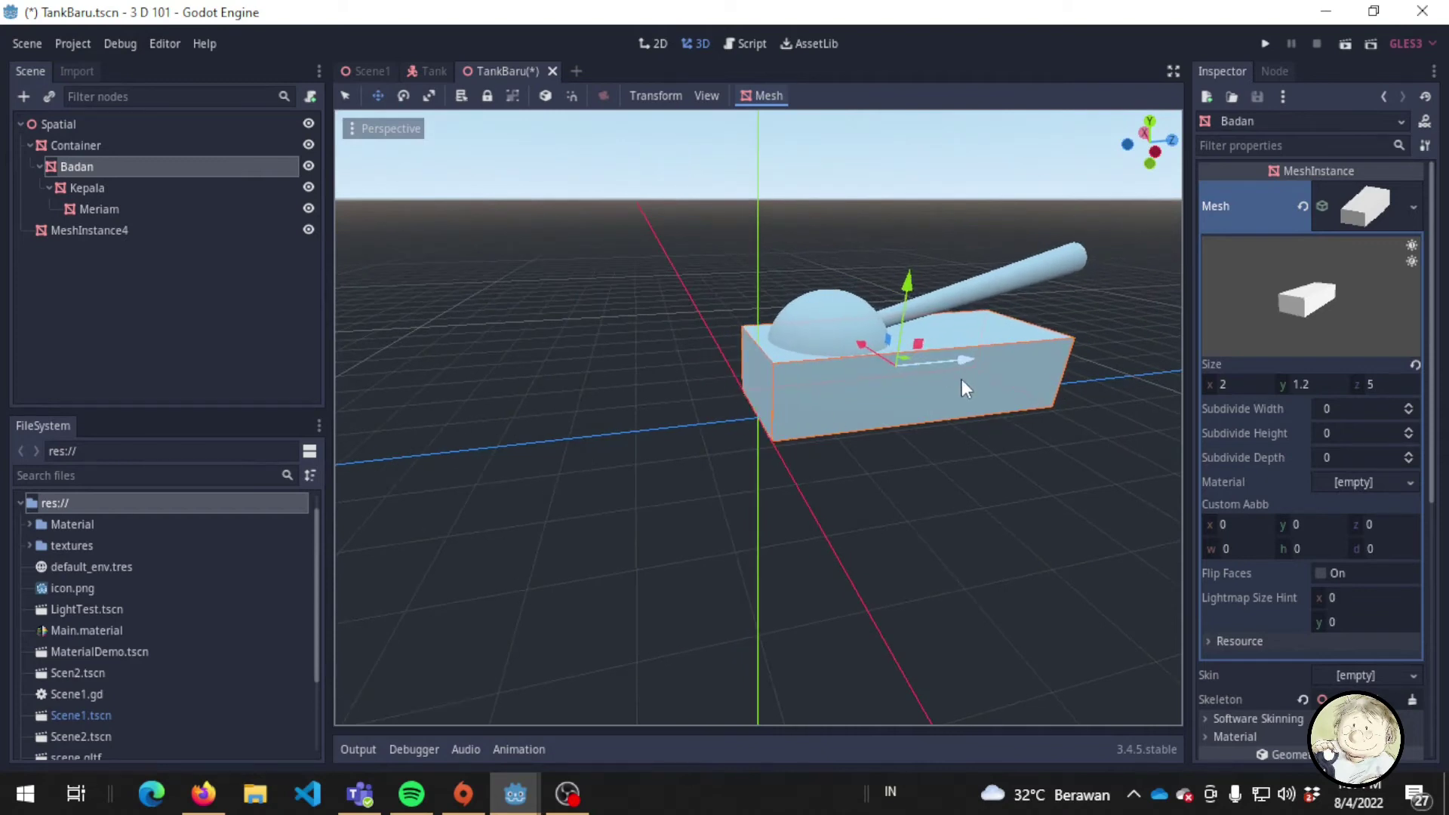
Turn the whole tank to a new heading by rotating the Container node.
left_click(108, 147)
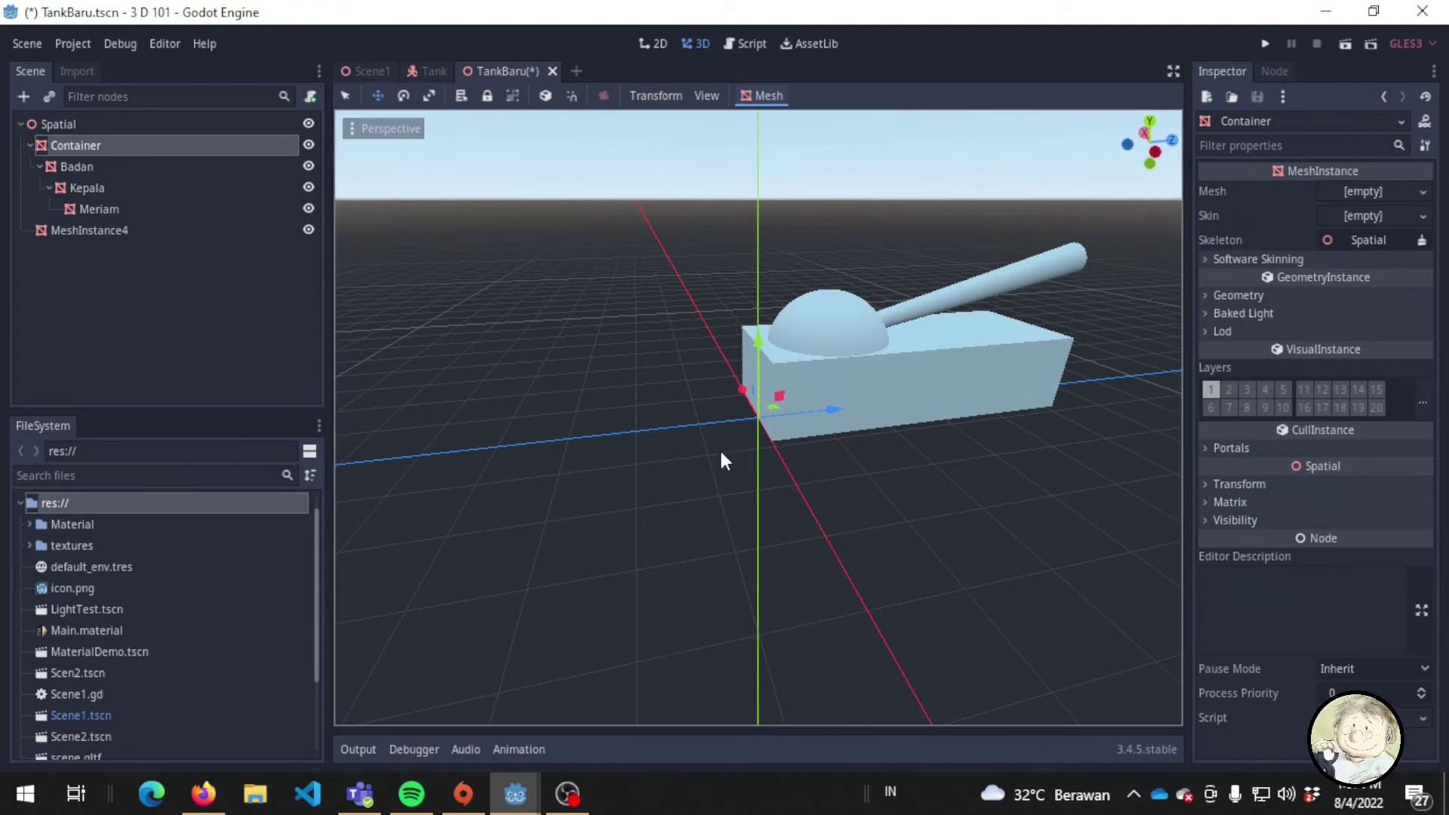
key("r")
key("e")
mouse_move(800, 437)
left_mouse_down()
mouse_move(753, 442)
mouse_move(930, 453)
mouse_move(508, 613)
mouse_move(913, 502)
left_mouse_up()
scroll(774, 455, "down", 2)
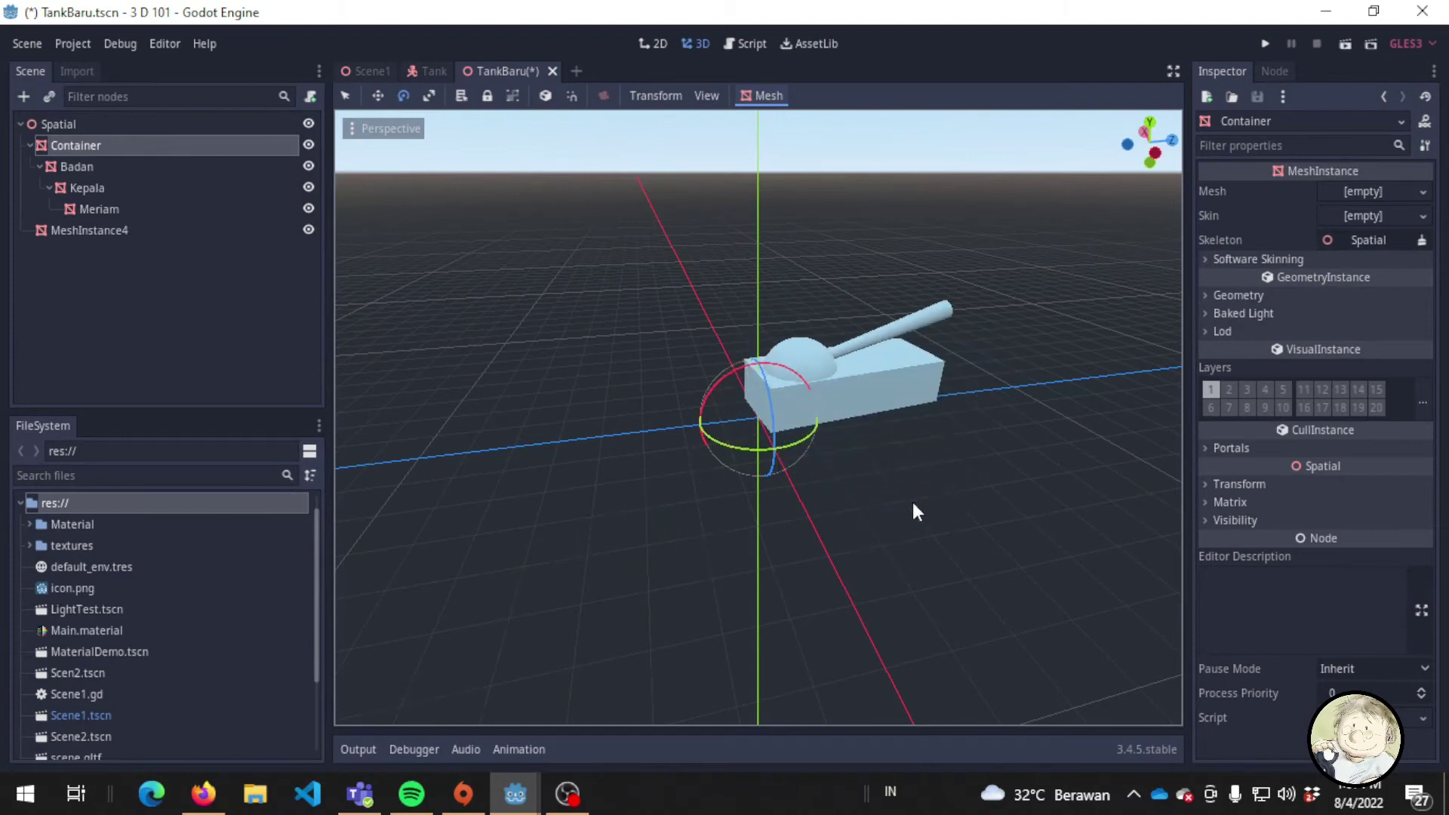
Revert the rotation and regrouping, save, then inspect the tank from several angles.
key("ctrl+z")
key("ctrl+z")
key("ctrl+z")
key("ctrl+z")
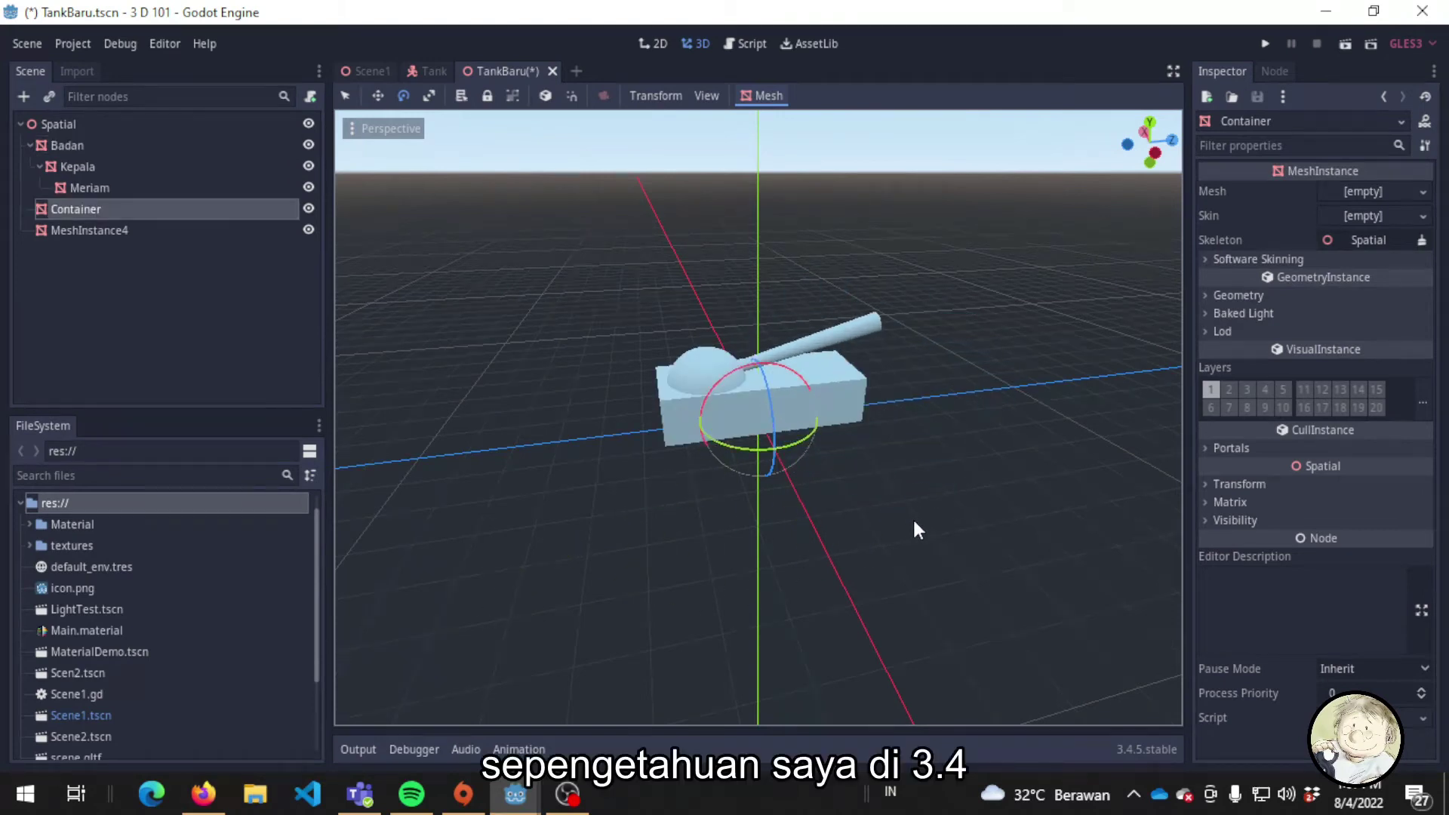
key("ctrl+s")
mouse_move(864, 512)
middle_mouse_down()
mouse_move(794, 484)
mouse_move(785, 407)
middle_mouse_up()
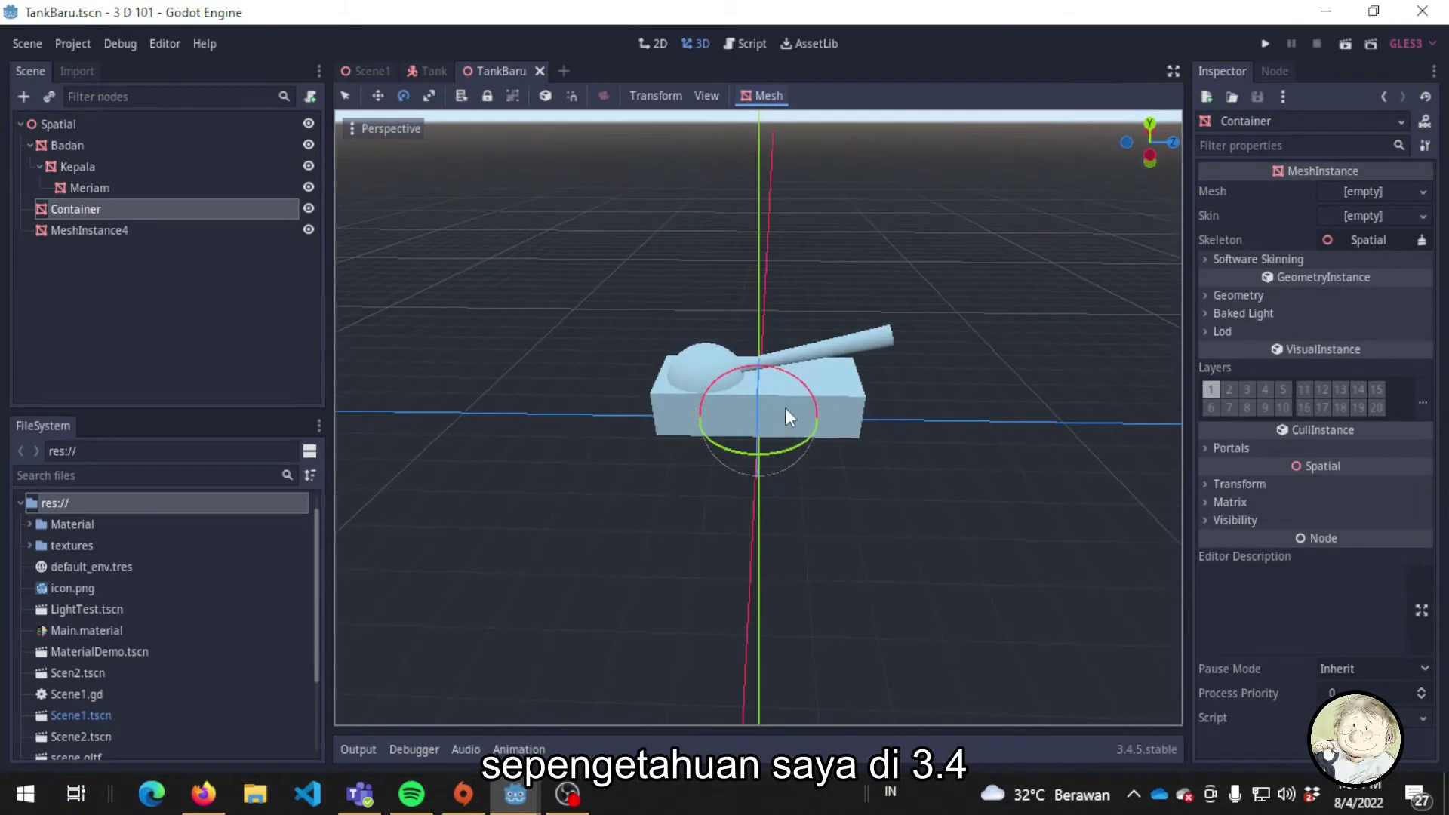
scroll(788, 407, "up", 4)
mouse_move(1008, 445)
middle_mouse_down()
mouse_move(676, 486)
mouse_move(851, 479)
middle_mouse_up()
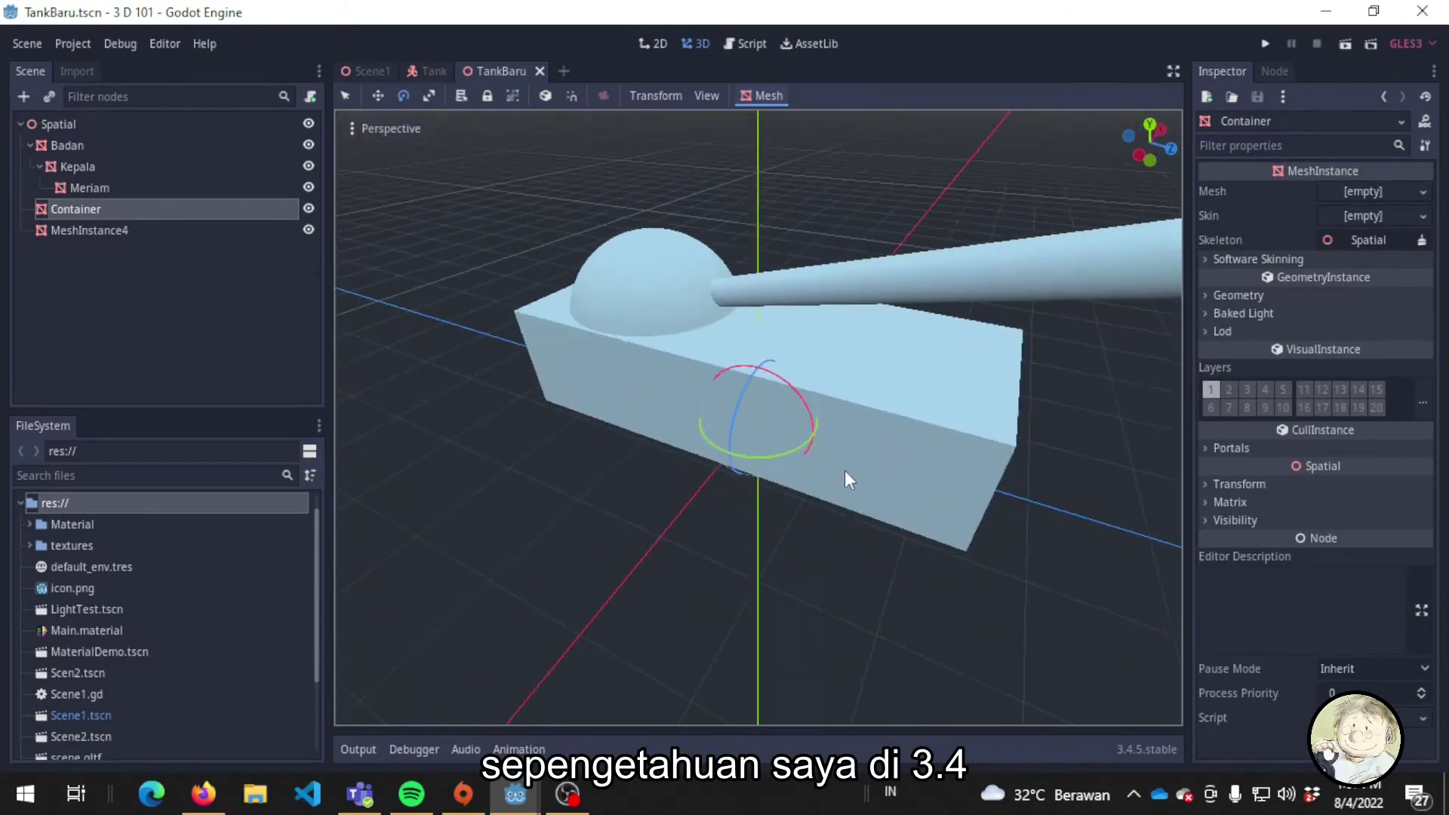
scroll(832, 481, "down", 3)
middle_click_drag(722, 491, 744, 538)
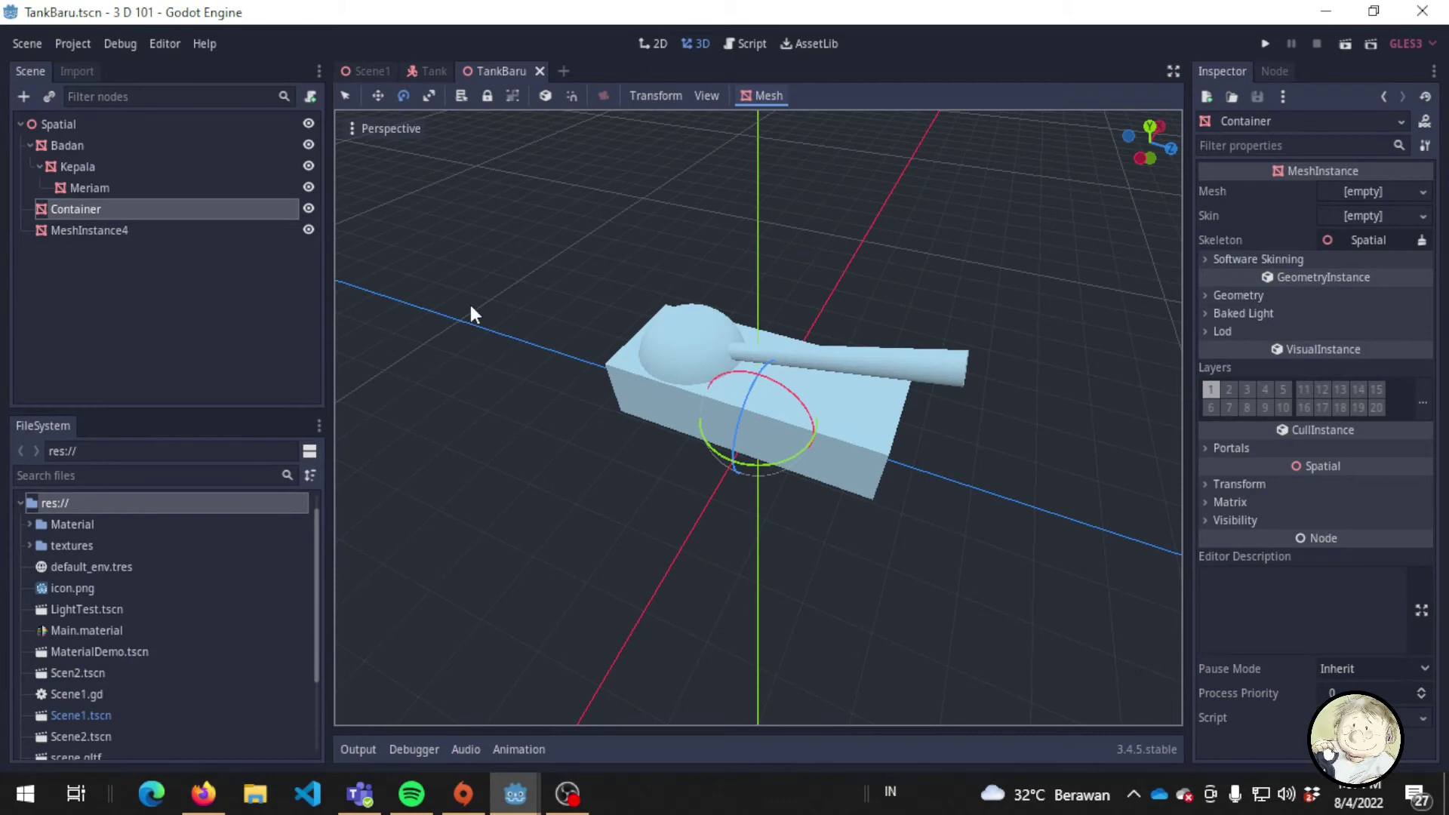
middle_click_drag(780, 436, 713, 363)
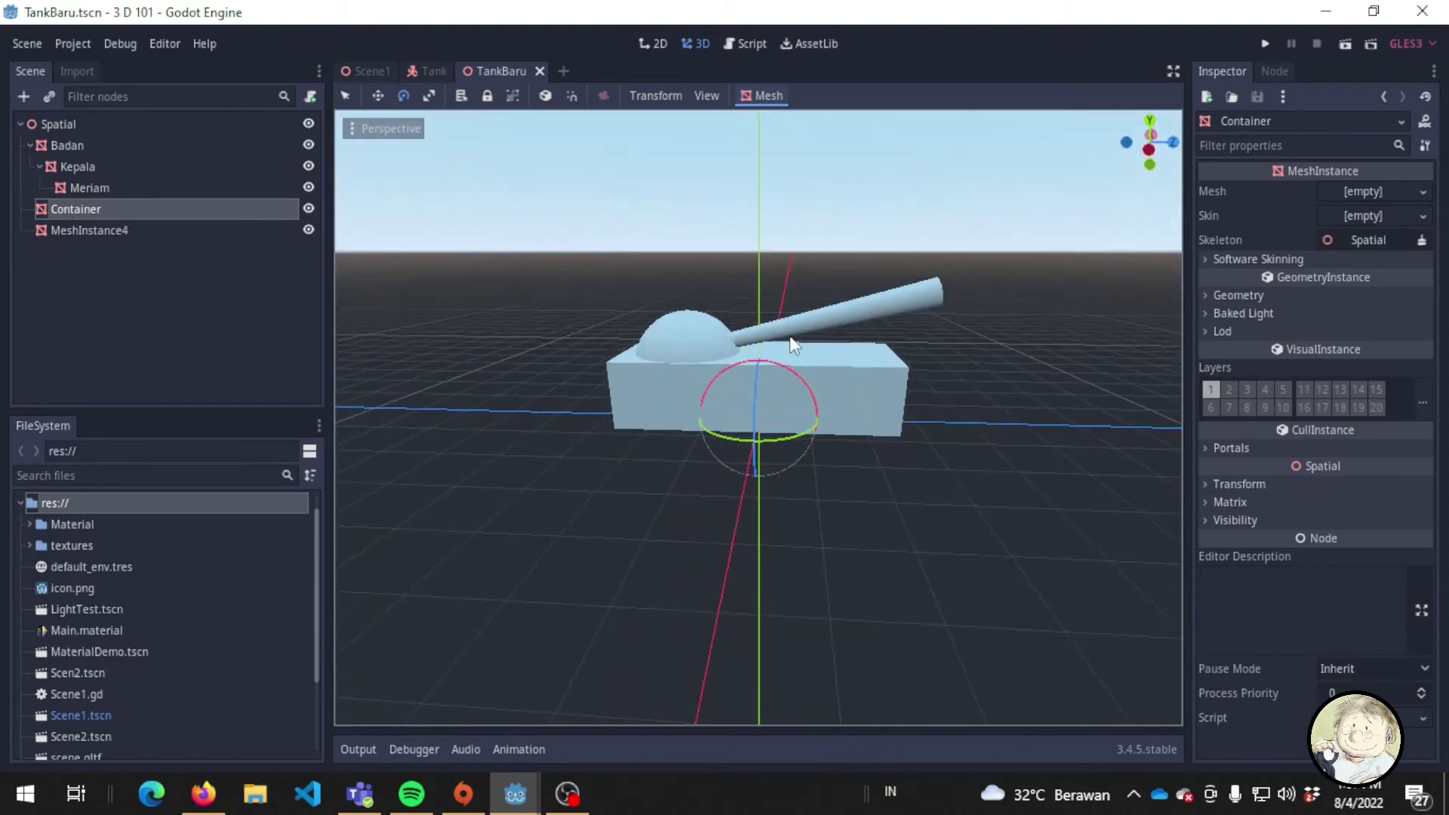
middle_click_drag(788, 339, 697, 388)
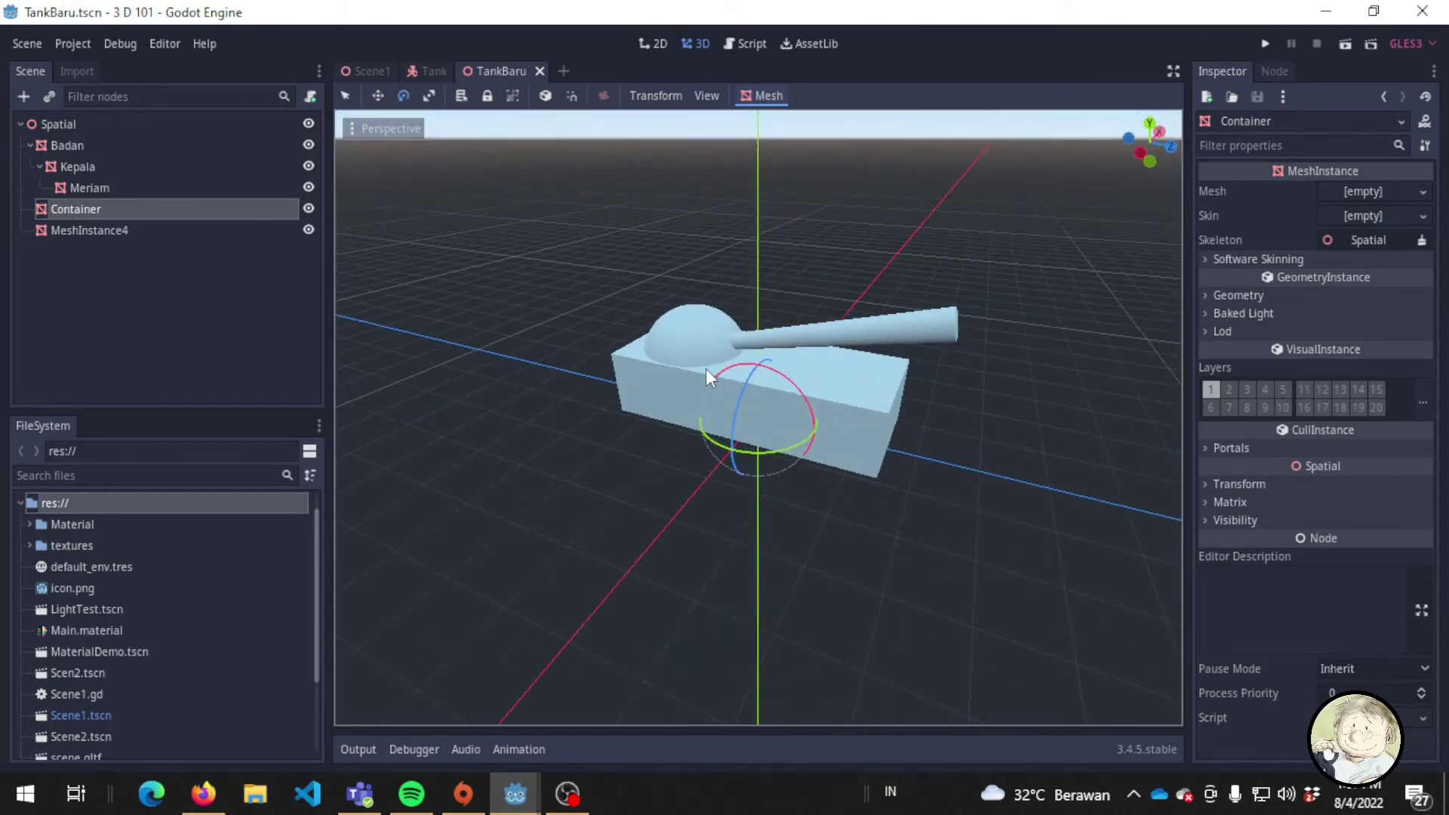
Inspect the Badan box mesh and the Meriam cylinder mesh.
left_click(64, 149)
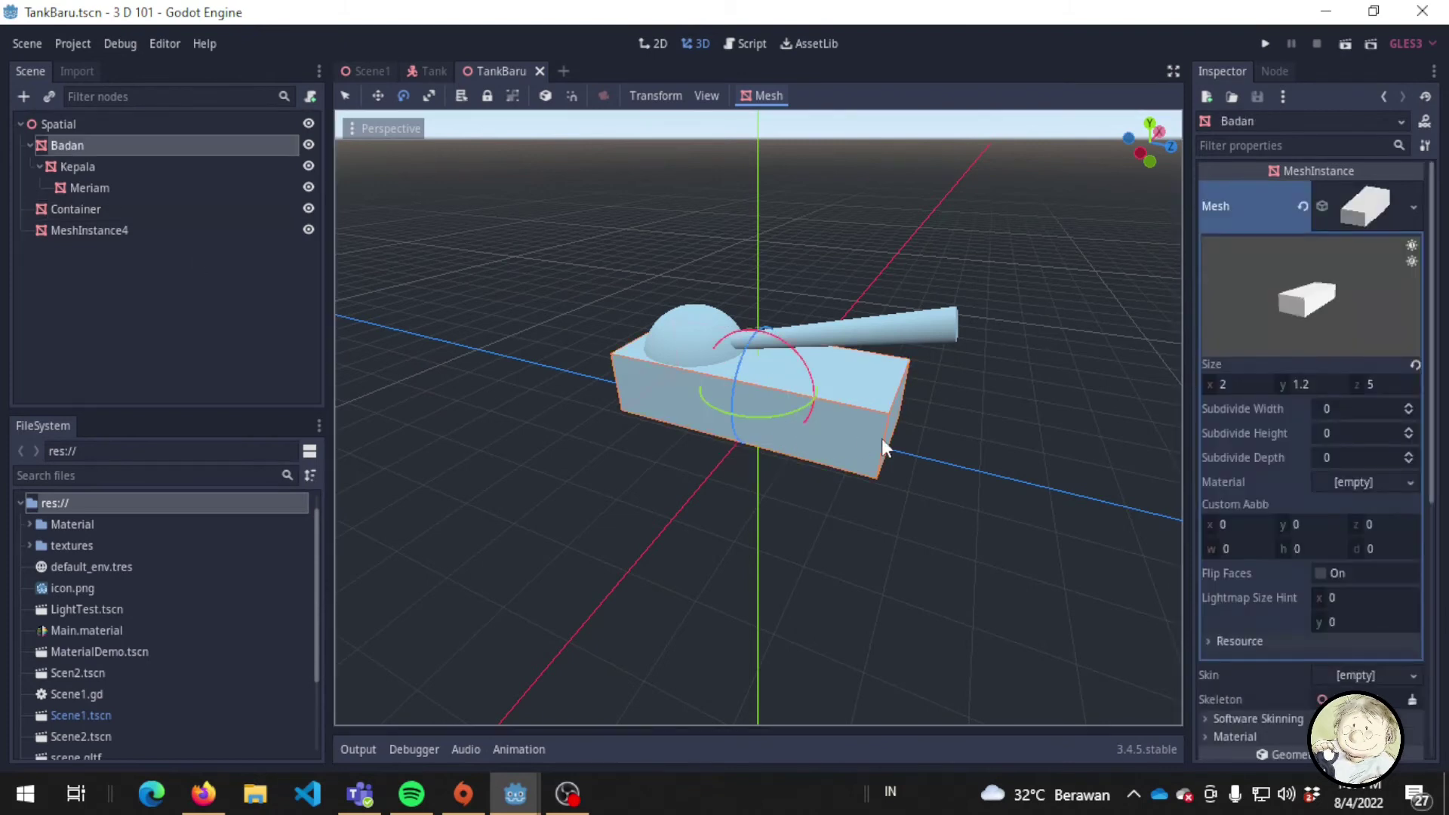
mouse_move(933, 405)
middle_mouse_down()
mouse_move(415, 388)
mouse_move(662, 415)
mouse_move(894, 353)
middle_mouse_up()
left_click(124, 187)
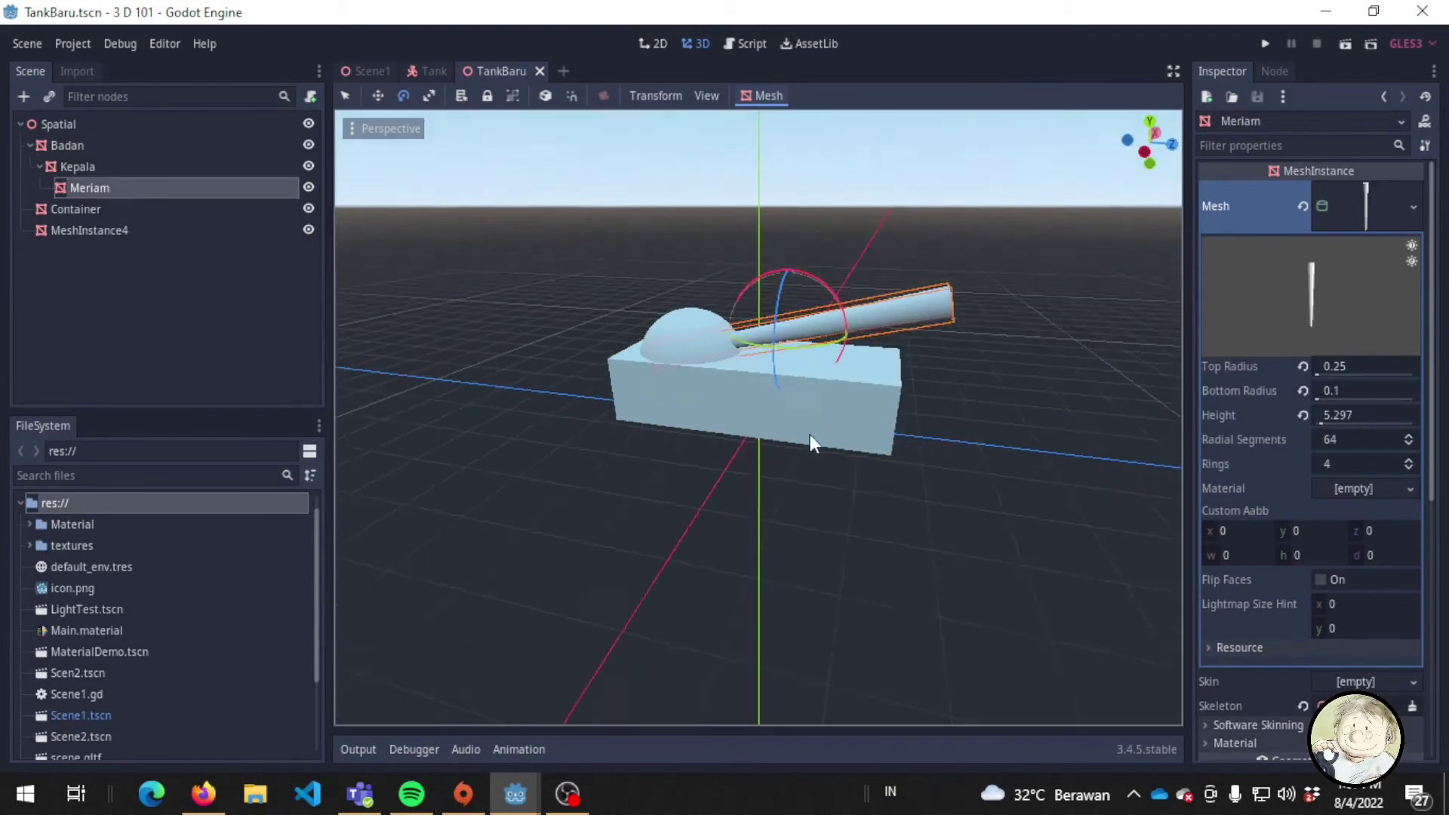
scroll(818, 319, "up", 5)
scroll(819, 319, "down", 5)
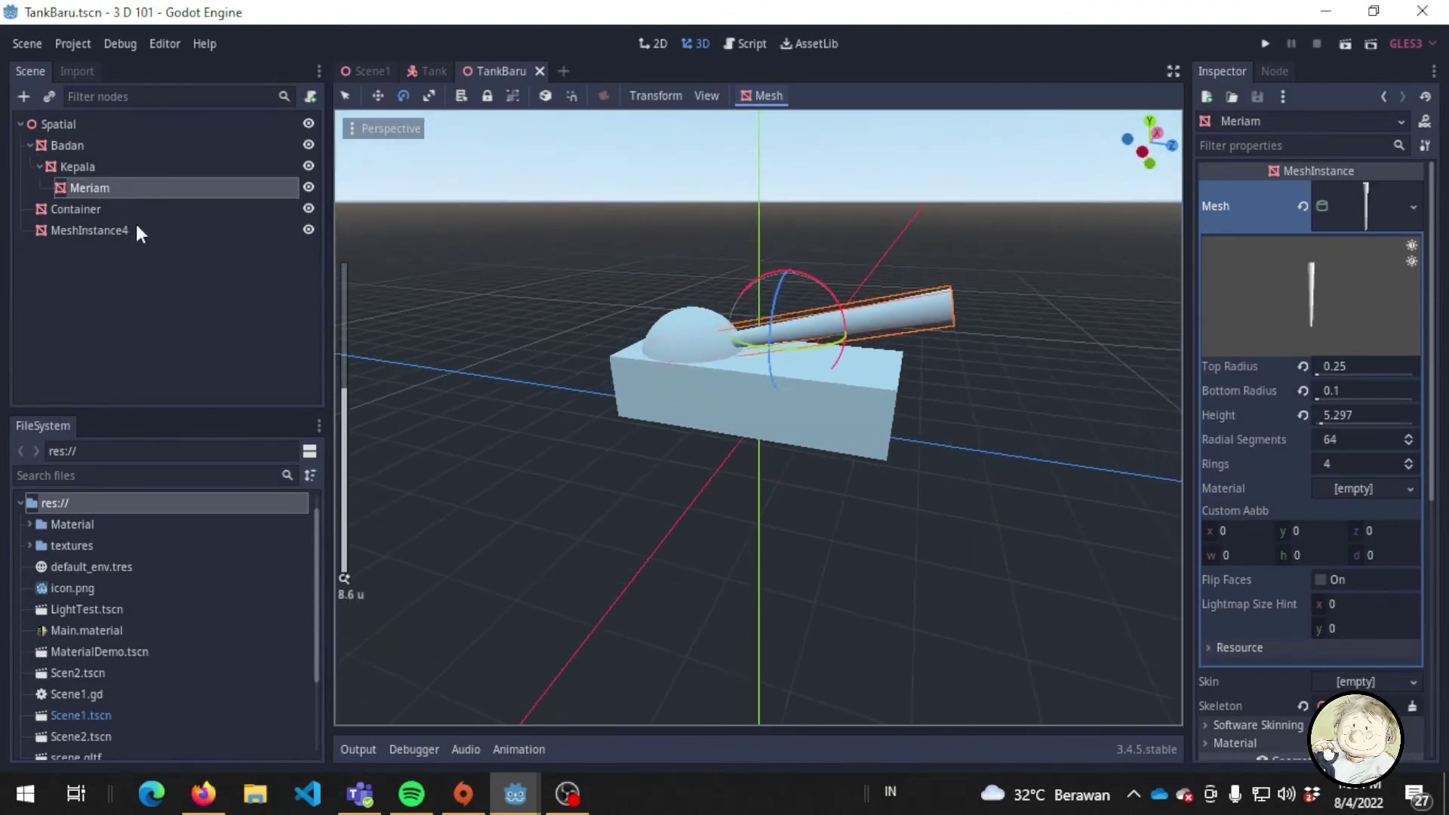
Turn the Kepala turret and its barrel about 9.6 degrees around its vertical axis.
left_click(122, 162)
scroll(809, 325, "up", 4)
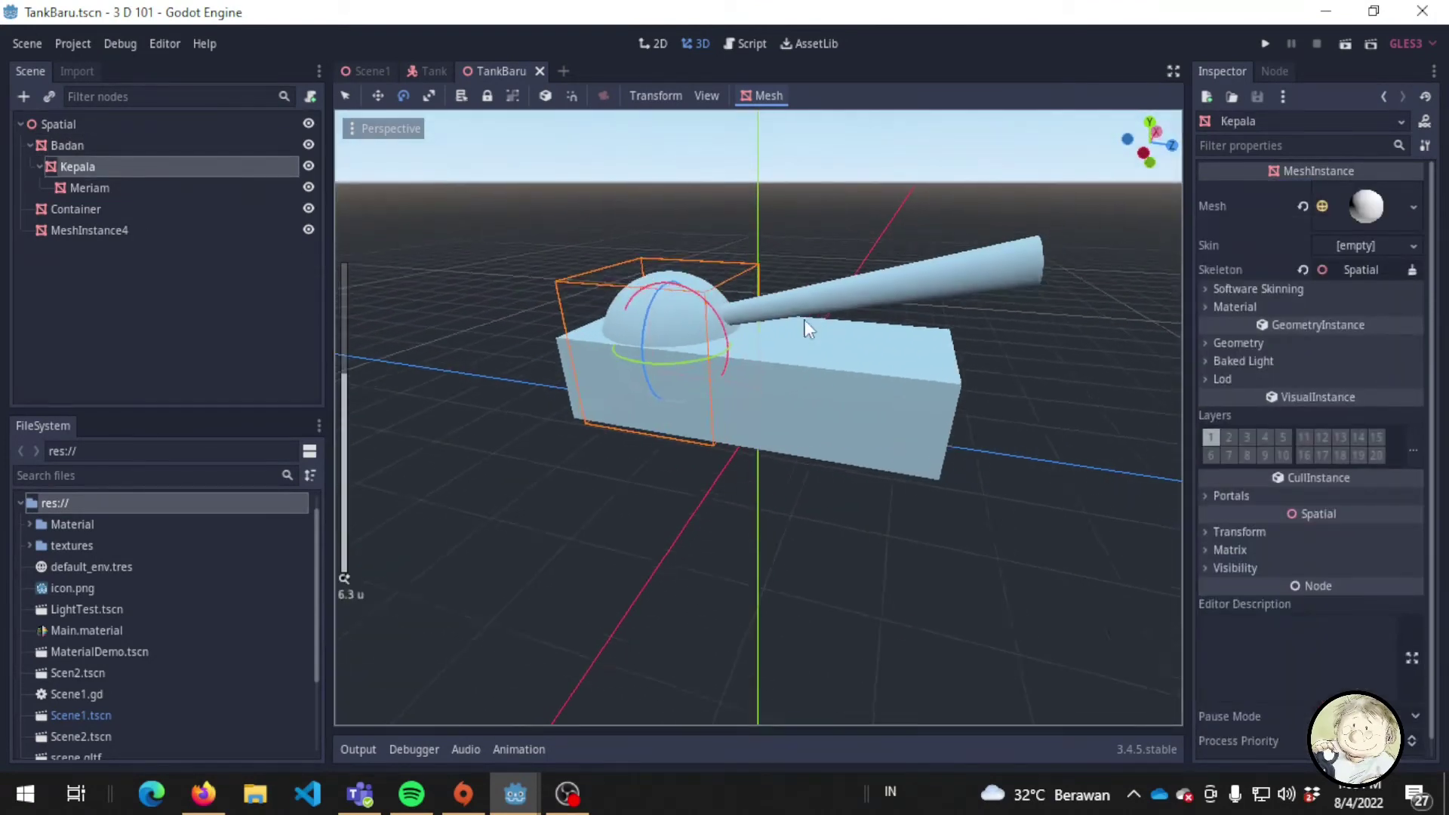
left_click_drag(732, 339, 788, 341)
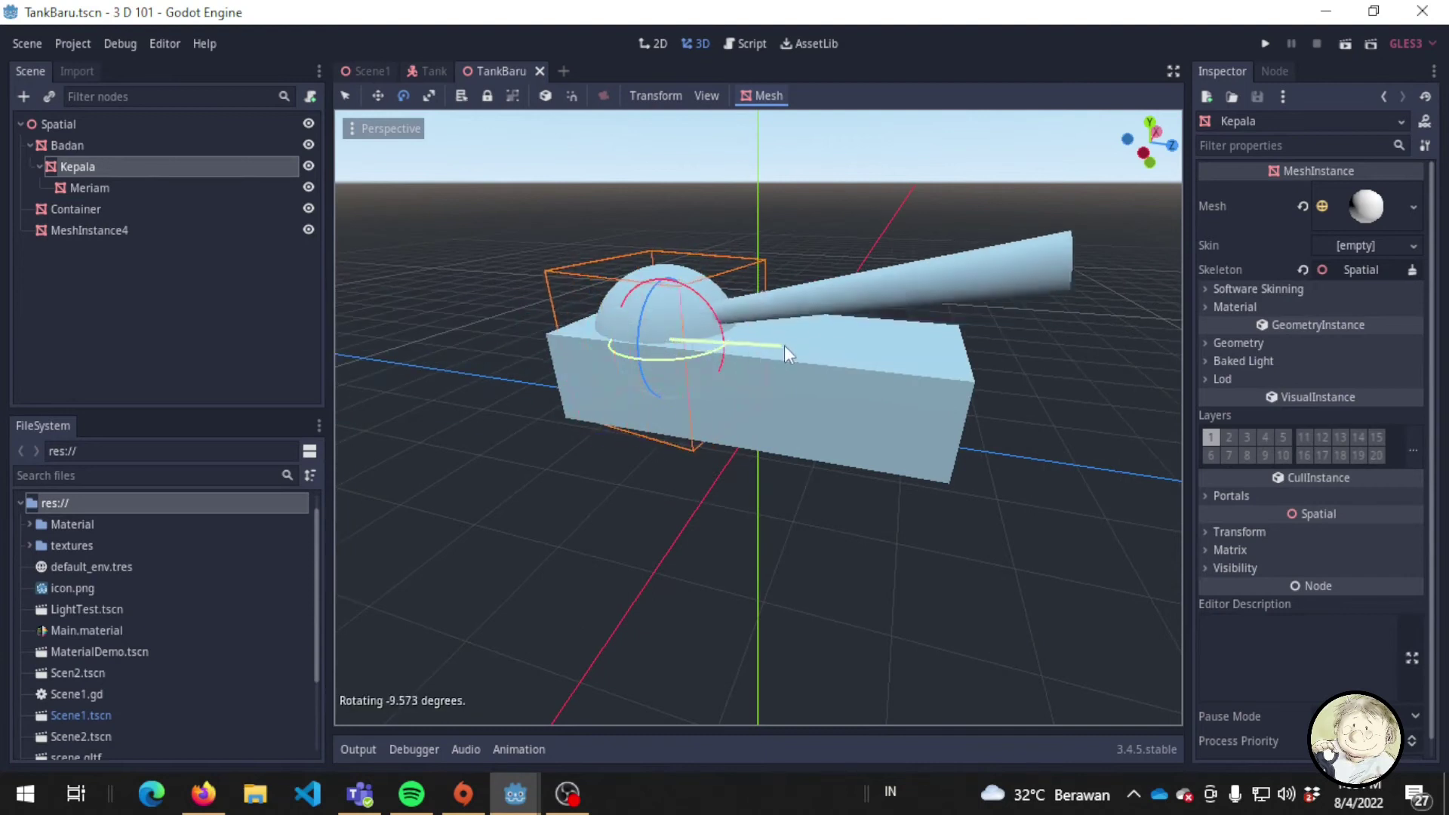
middle_click_drag(1067, 437, 1062, 470)
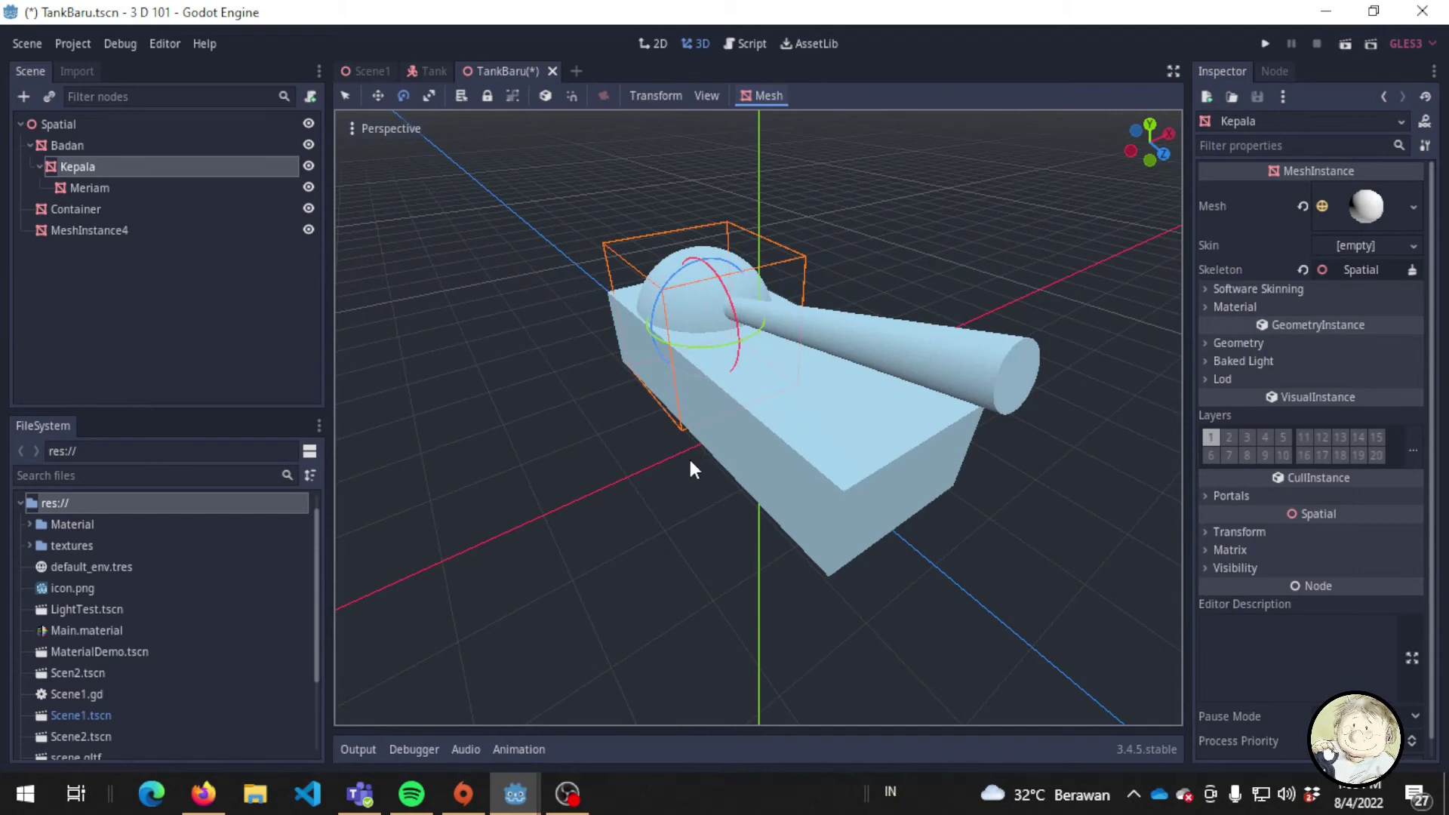
Save, then give the Container node a new CylinderMesh.
key("ctrl+s")
left_click(76, 210)
double_click(75, 210)
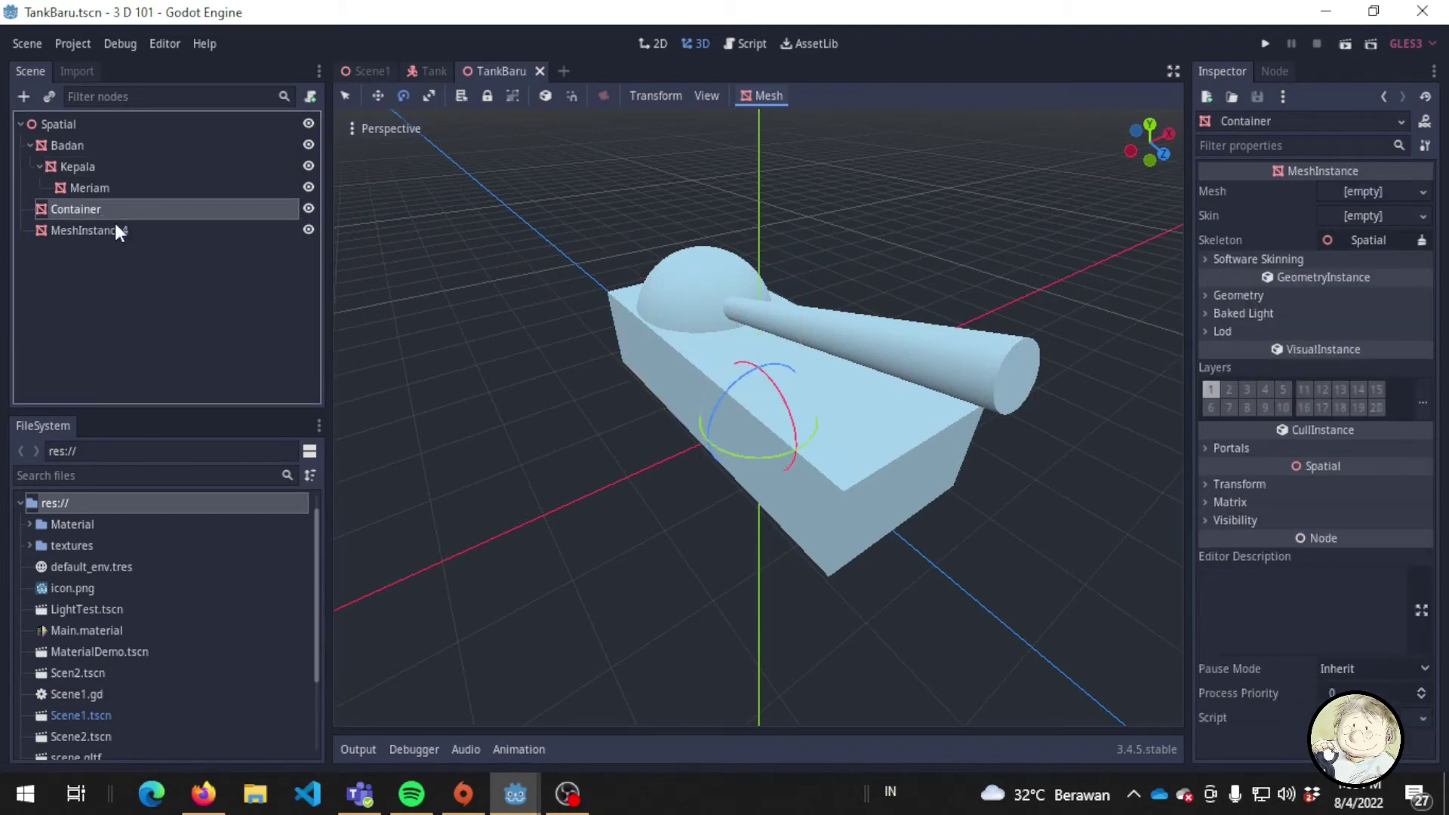
left_click(1423, 192)
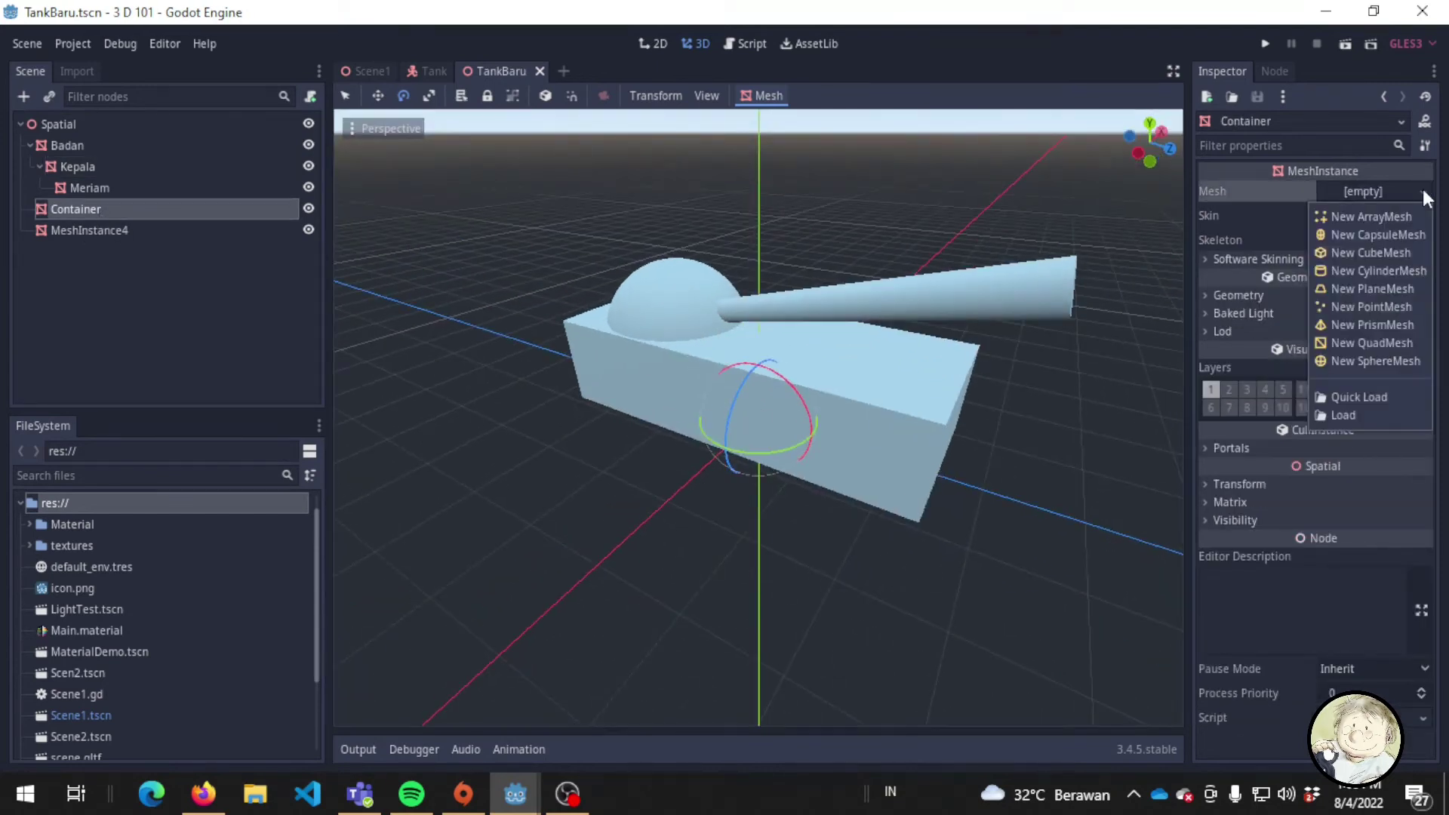
left_click(1387, 269)
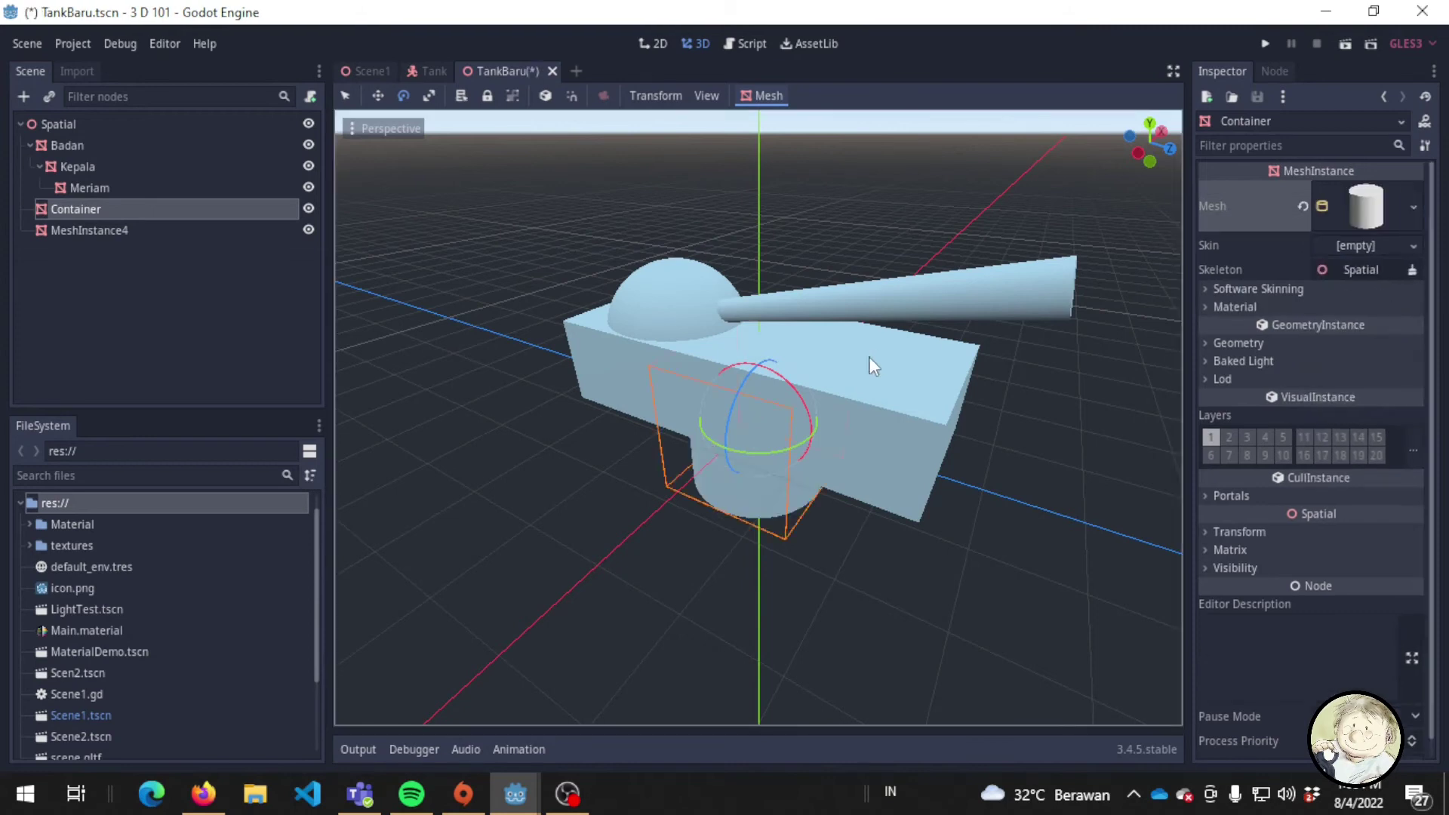
Turn the cylinder 90 degrees onto its side and raise it under the tank body.
left_click_drag(737, 413, 726, 528)
mouse_move(856, 505)
middle_mouse_down()
mouse_move(1010, 363)
mouse_move(1000, 393)
middle_mouse_up()
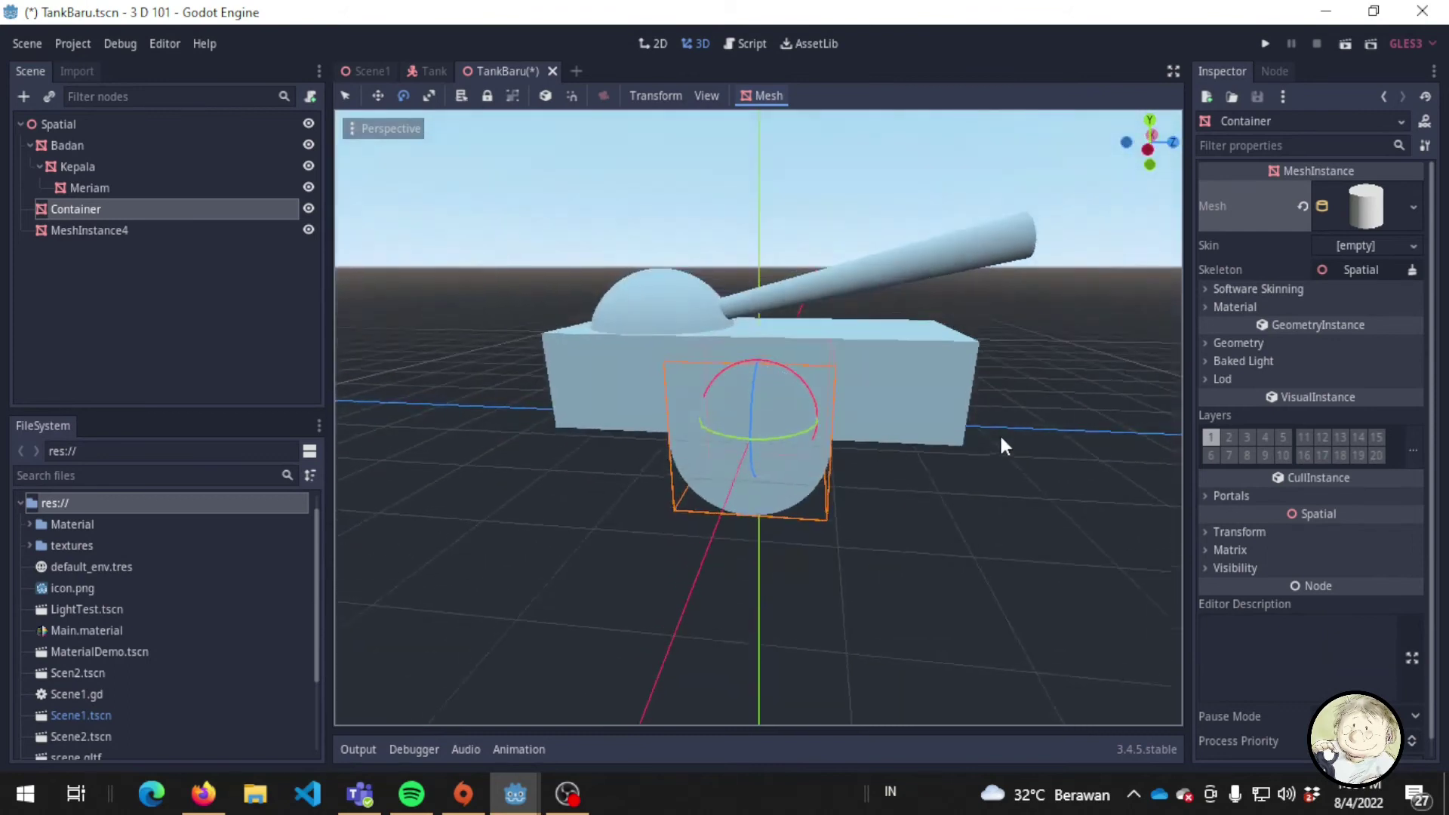
key("w")
left_click_drag(759, 340, 765, 296)
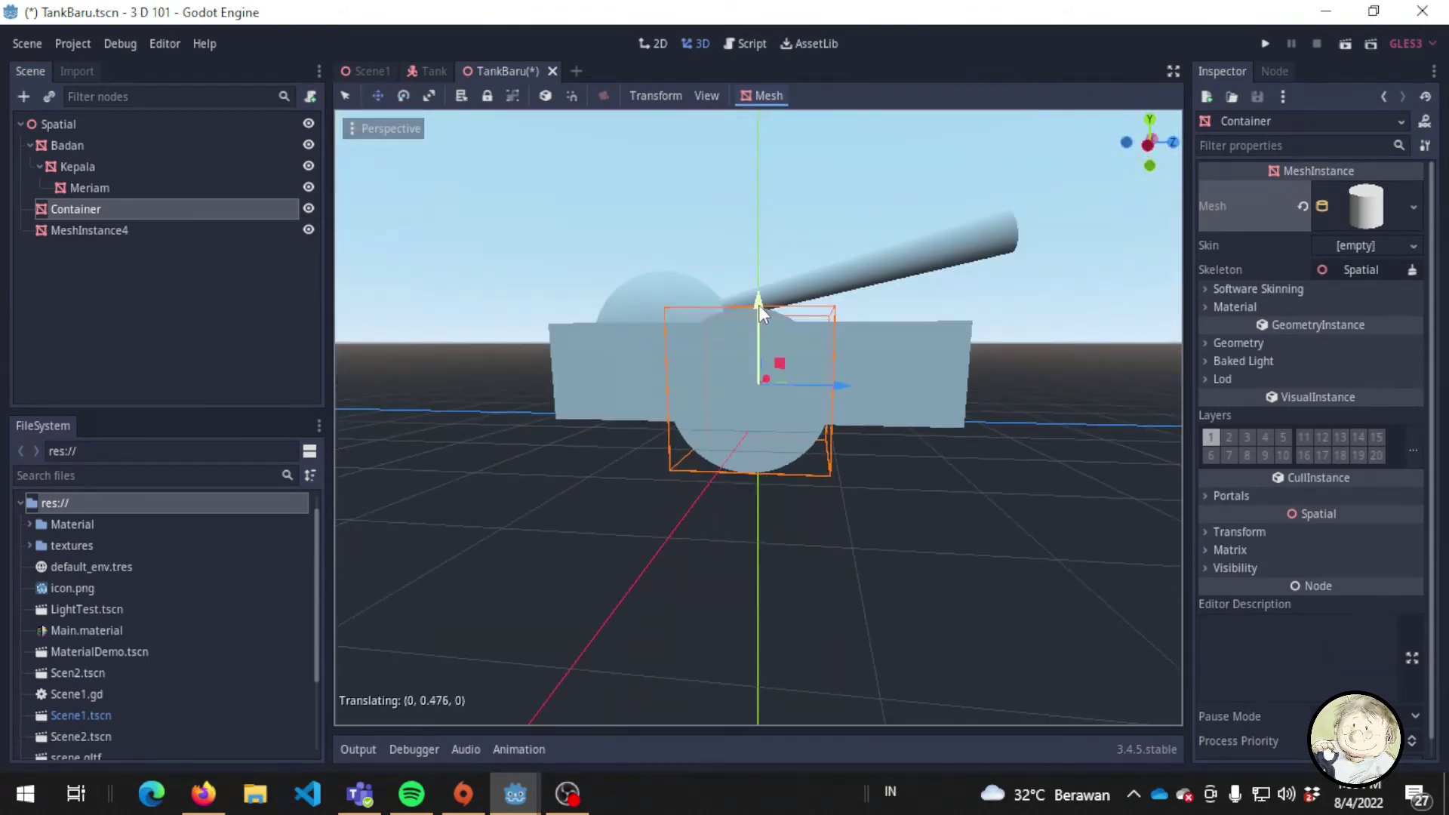
mouse_move(765, 295)
middle_mouse_down()
mouse_move(695, 374)
mouse_move(626, 402)
mouse_move(1043, 397)
middle_mouse_up()
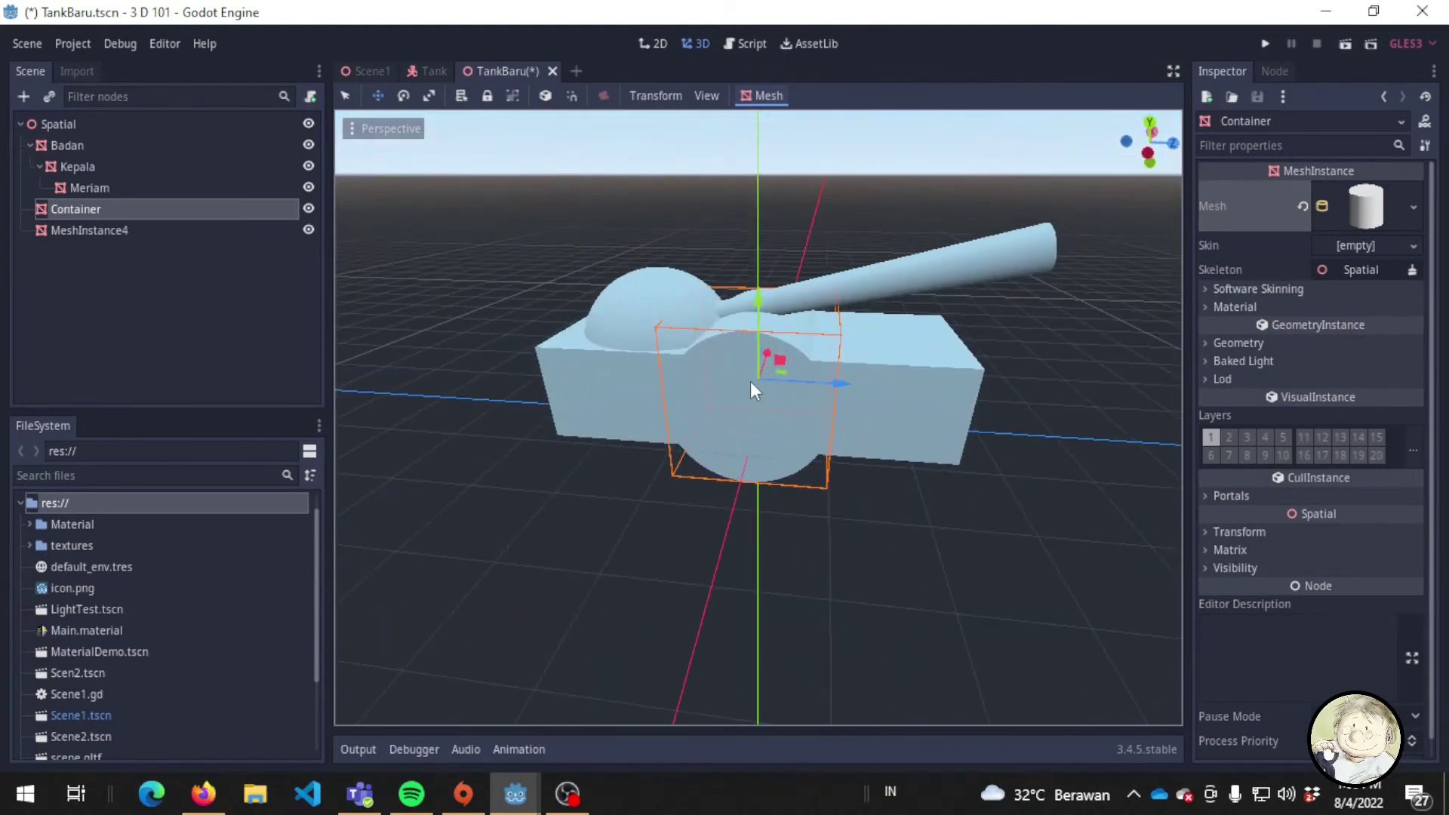
middle_click_drag(752, 383, 819, 367)
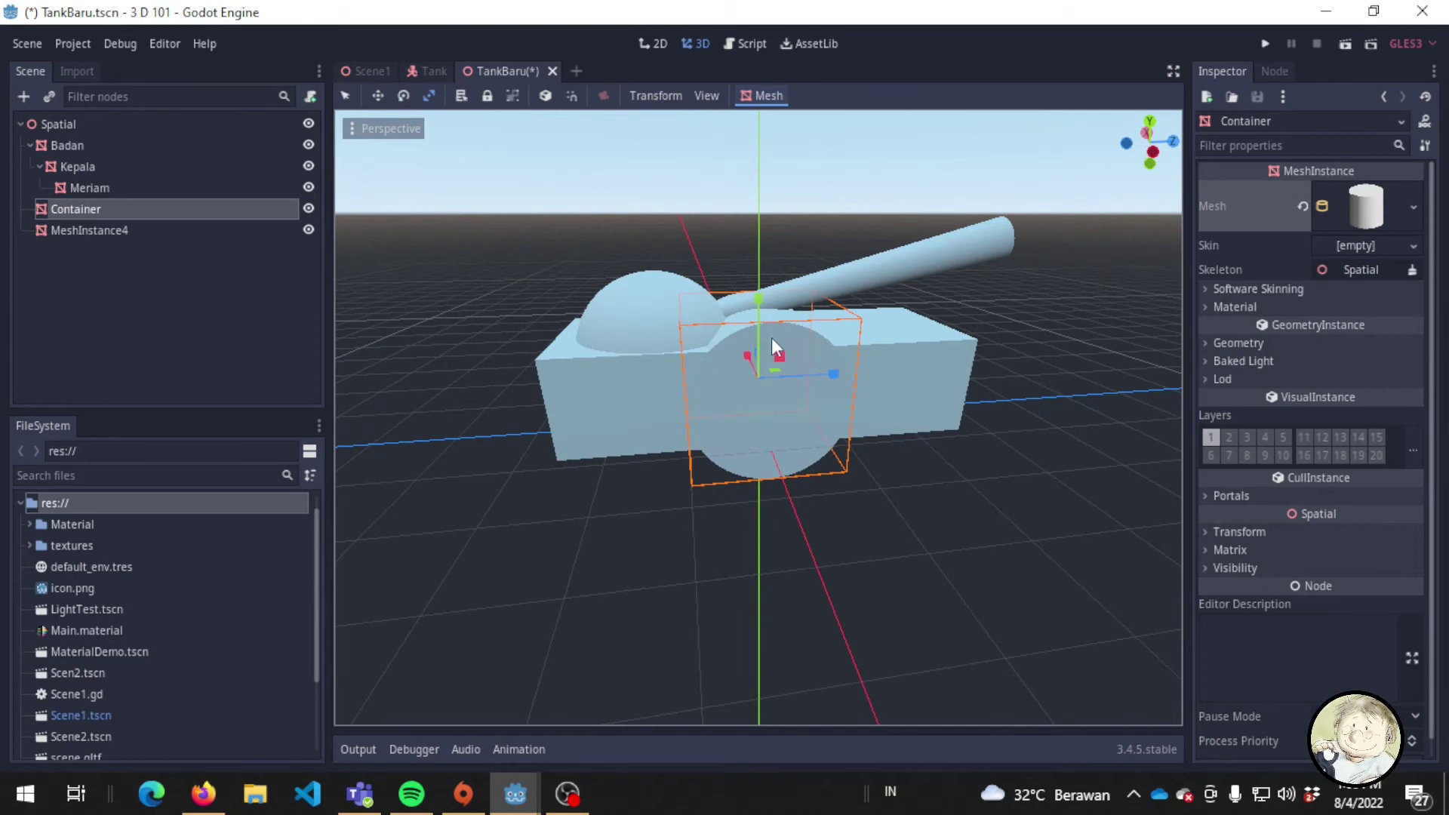
left_click_drag(765, 298, 862, 380)
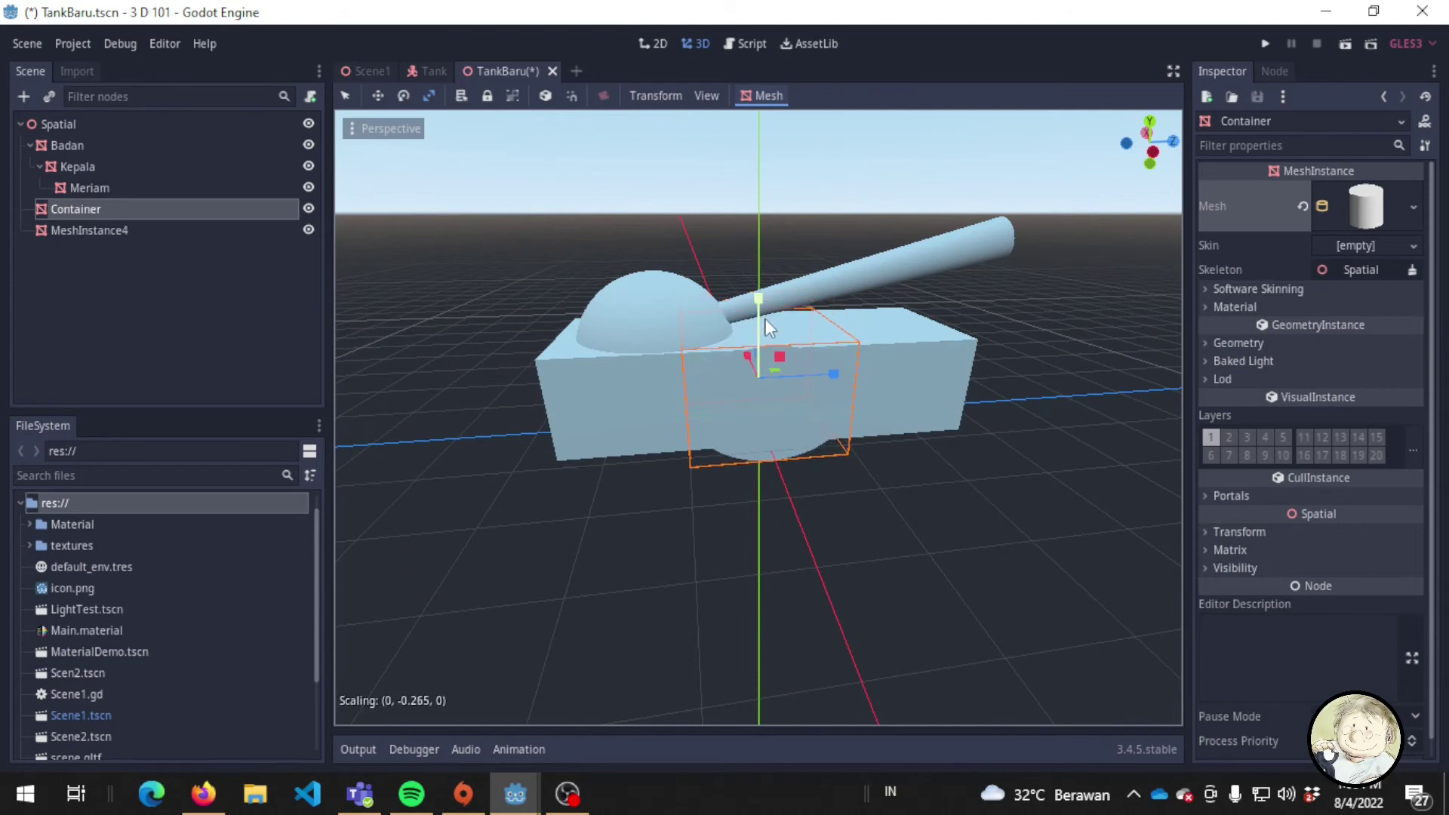
Scale the cylinder into a flat base stretched along and across the tank, then save.
key("r")
mouse_move(840, 373)
left_mouse_down()
mouse_move(987, 373)
mouse_move(967, 384)
left_mouse_up()
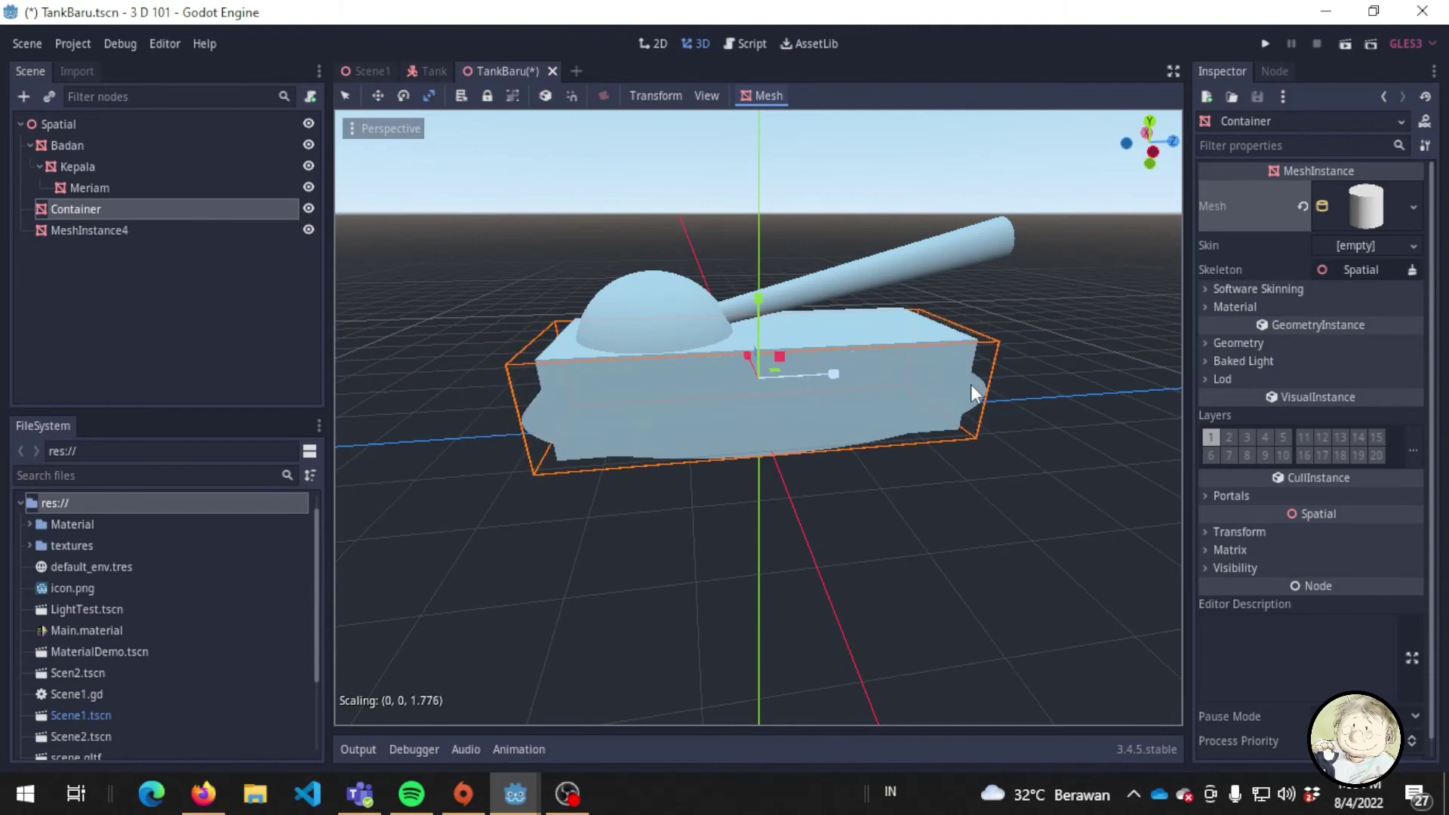
middle_click_drag(967, 384, 669, 398)
middle_click_drag(807, 390, 840, 385)
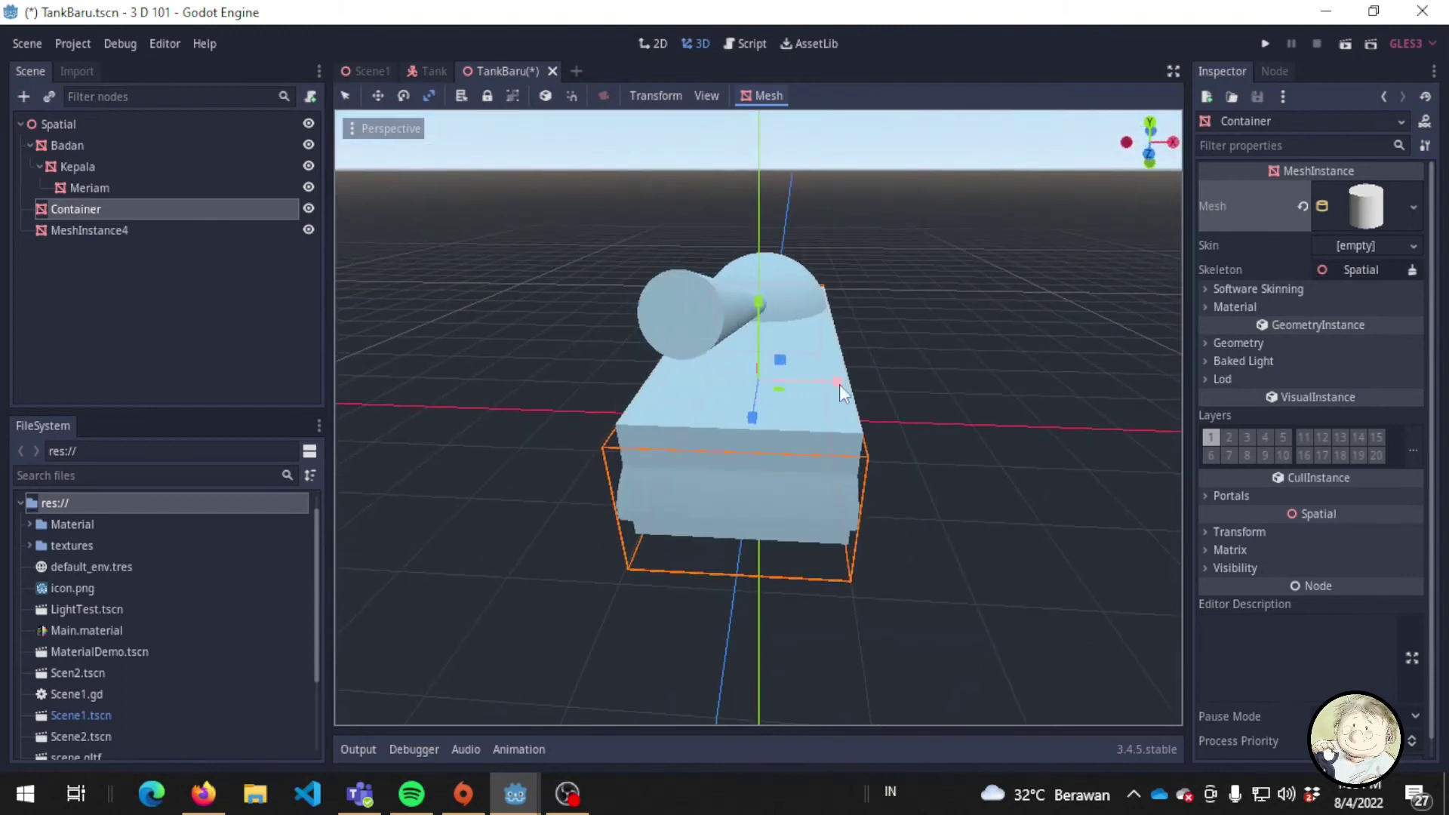
left_click_drag(844, 383, 868, 382)
mouse_move(869, 381)
middle_mouse_down()
mouse_move(969, 410)
mouse_move(731, 364)
mouse_move(1062, 360)
mouse_move(733, 454)
mouse_move(987, 446)
mouse_move(988, 475)
mouse_move(729, 453)
mouse_move(993, 408)
mouse_move(874, 390)
mouse_move(577, 379)
mouse_move(468, 445)
mouse_move(722, 428)
middle_mouse_up()
key("ctrl+s")
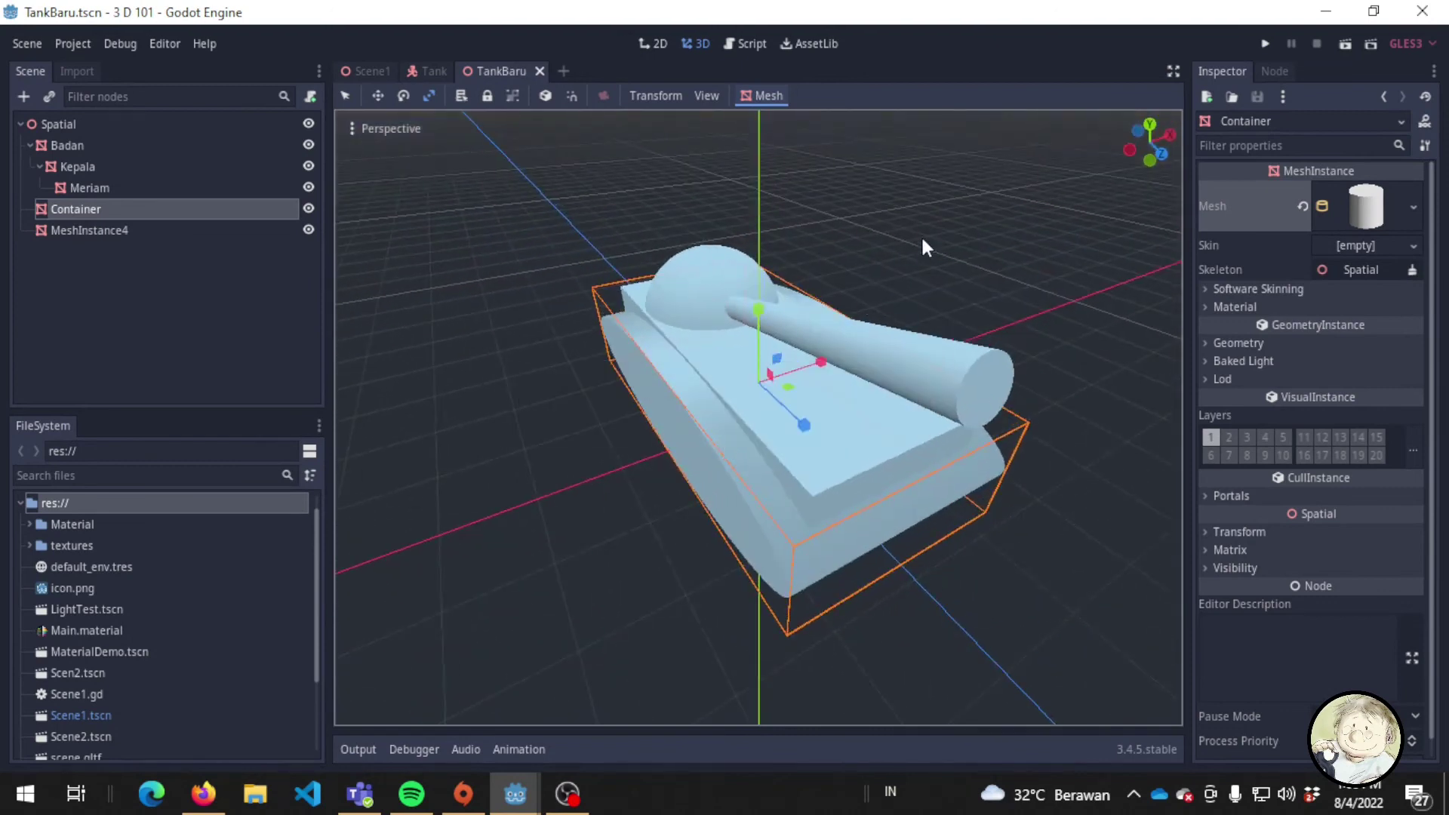
Delete the unused MeshInstance4 node and save the scene.
middle_click_drag(921, 235, 929, 239)
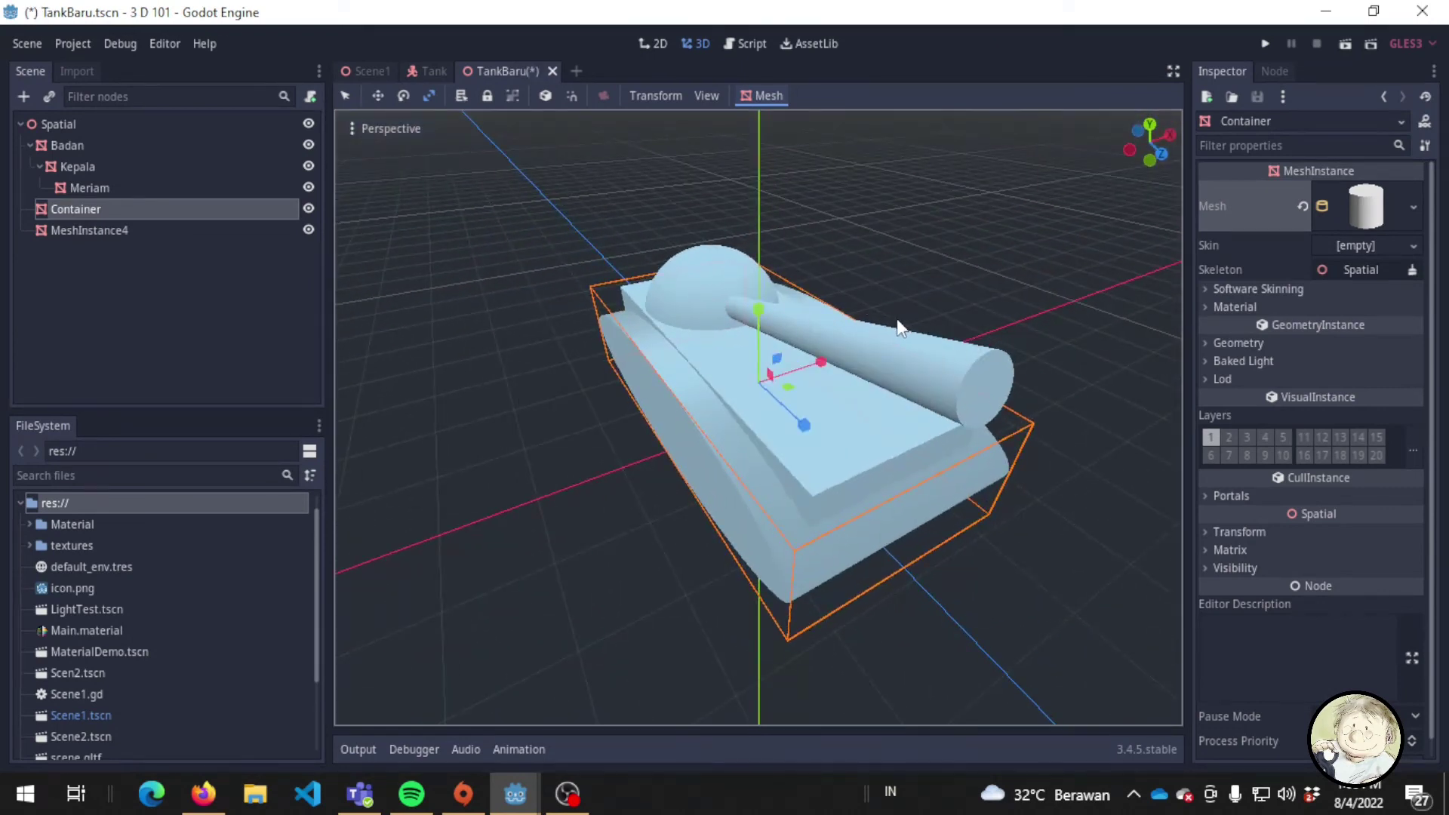
left_click(178, 230)
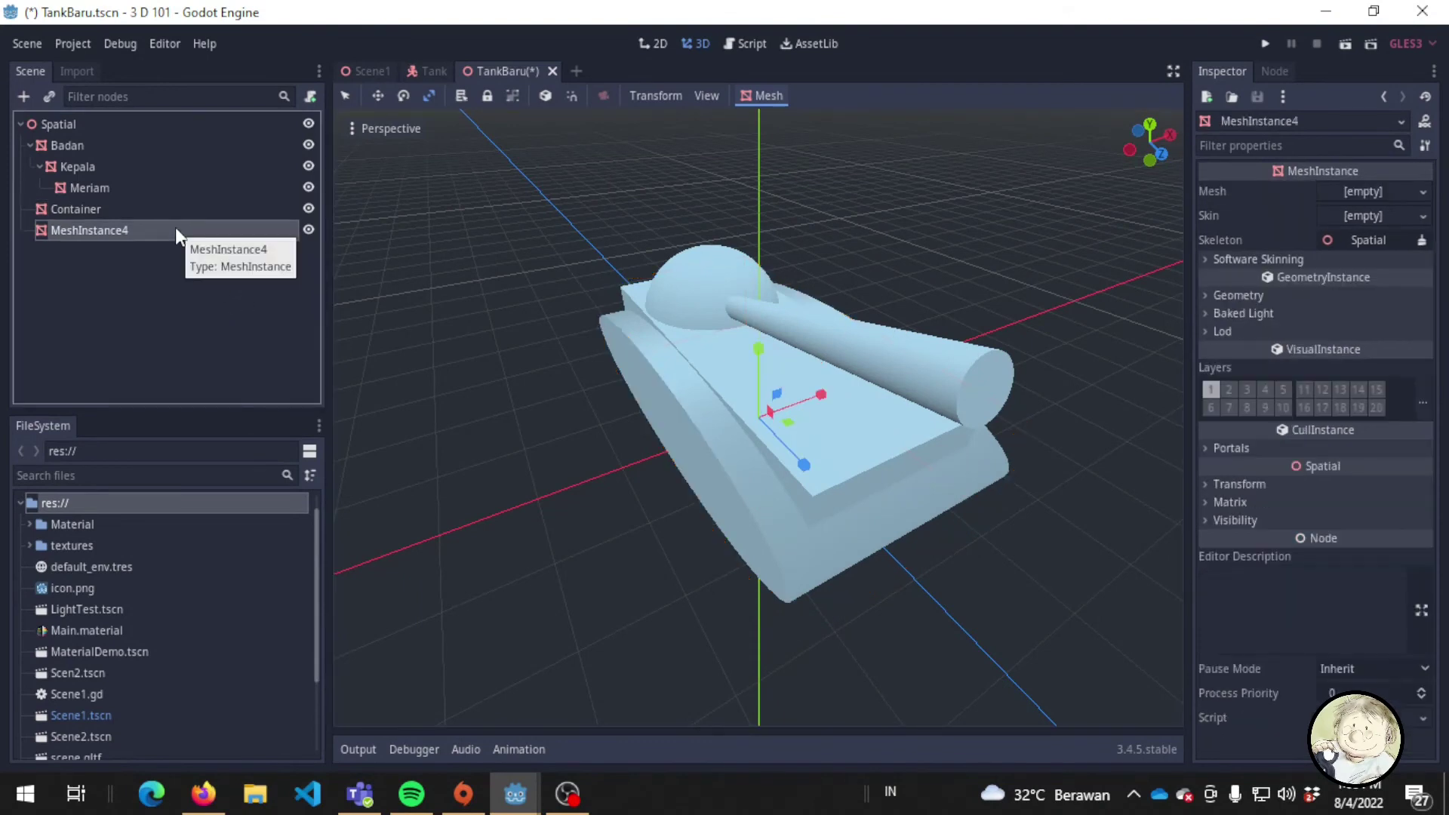
key("Delete")
key("Return")
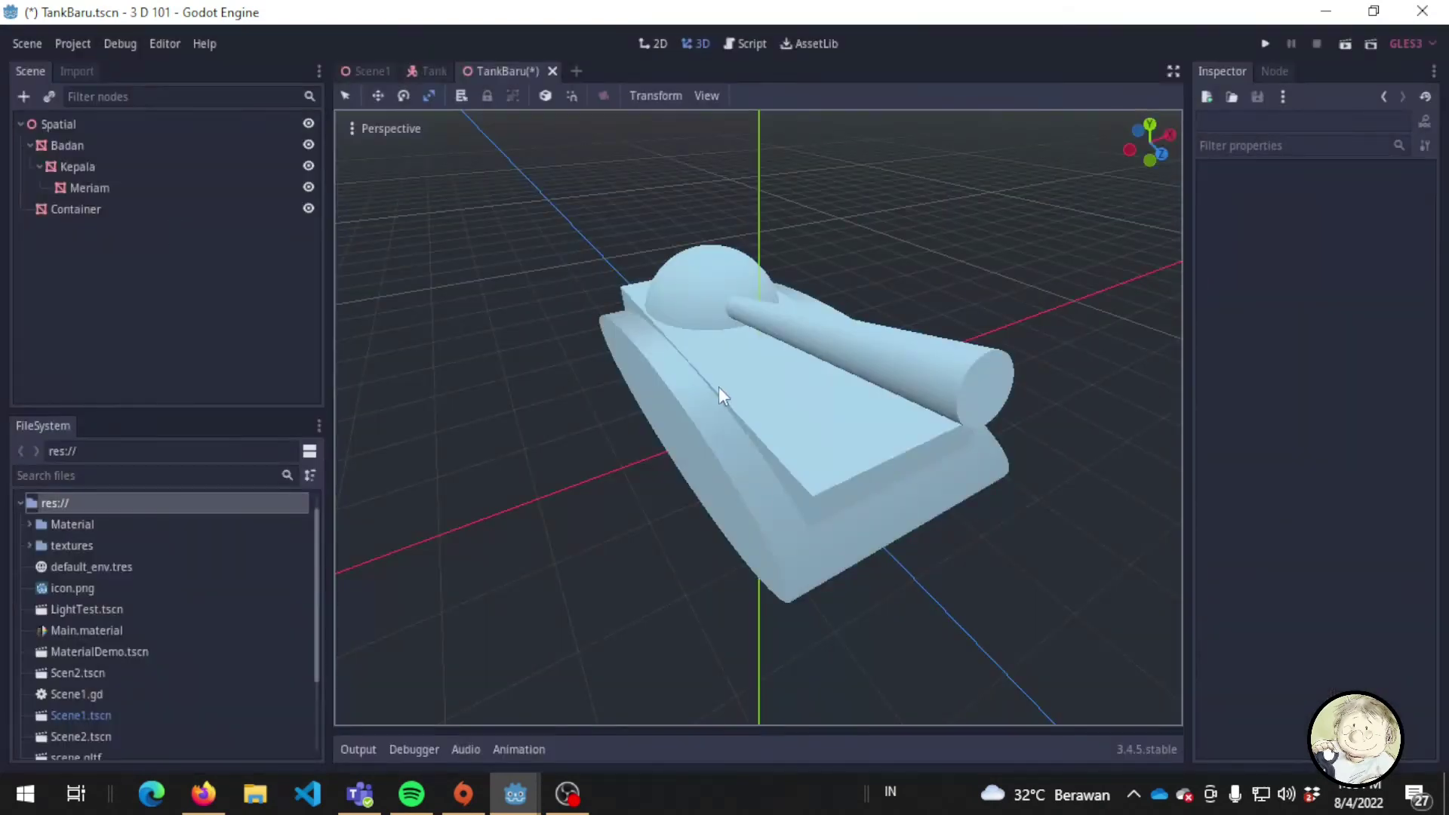
key("ctrl+s")
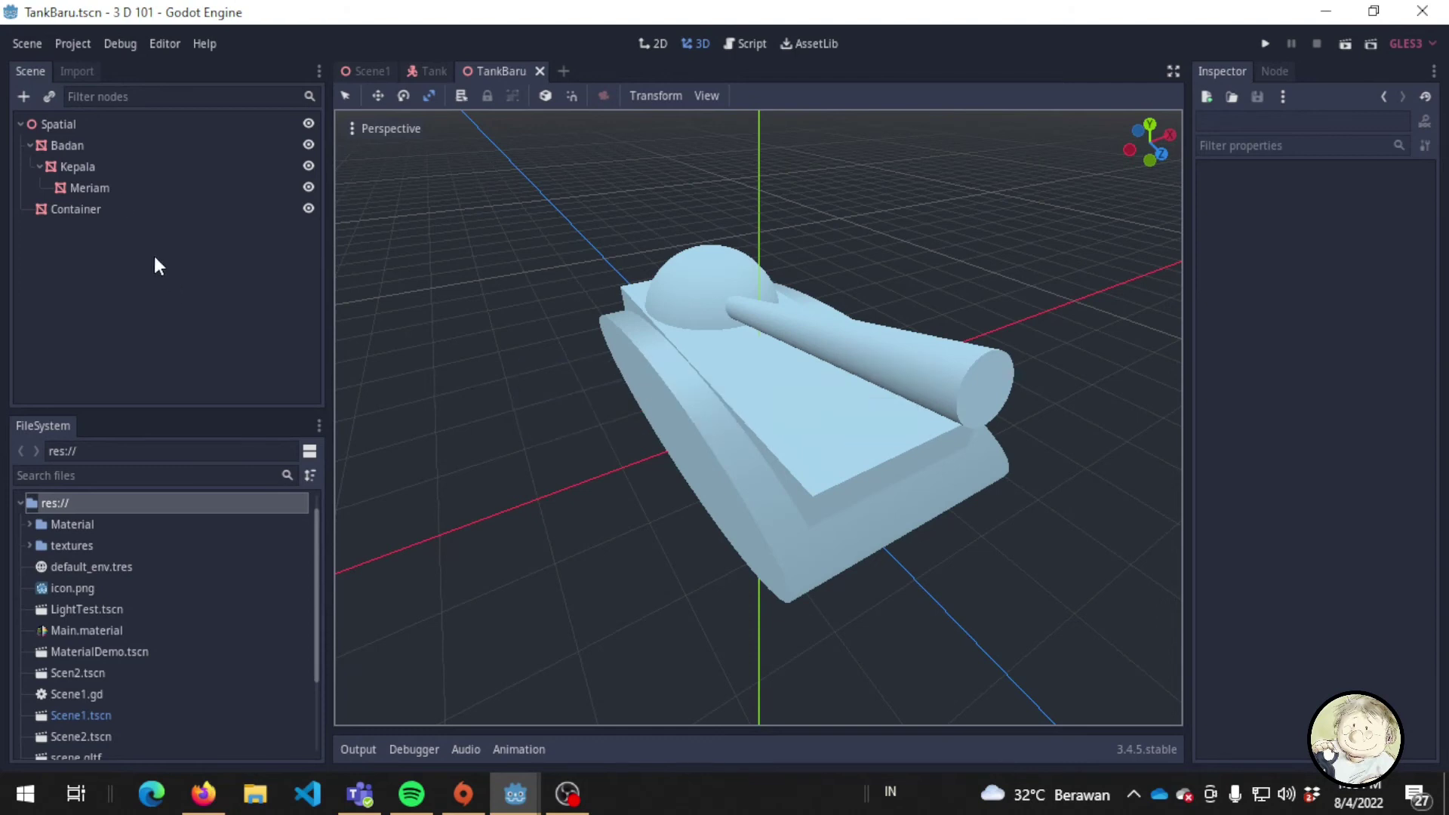
left_click(131, 121)
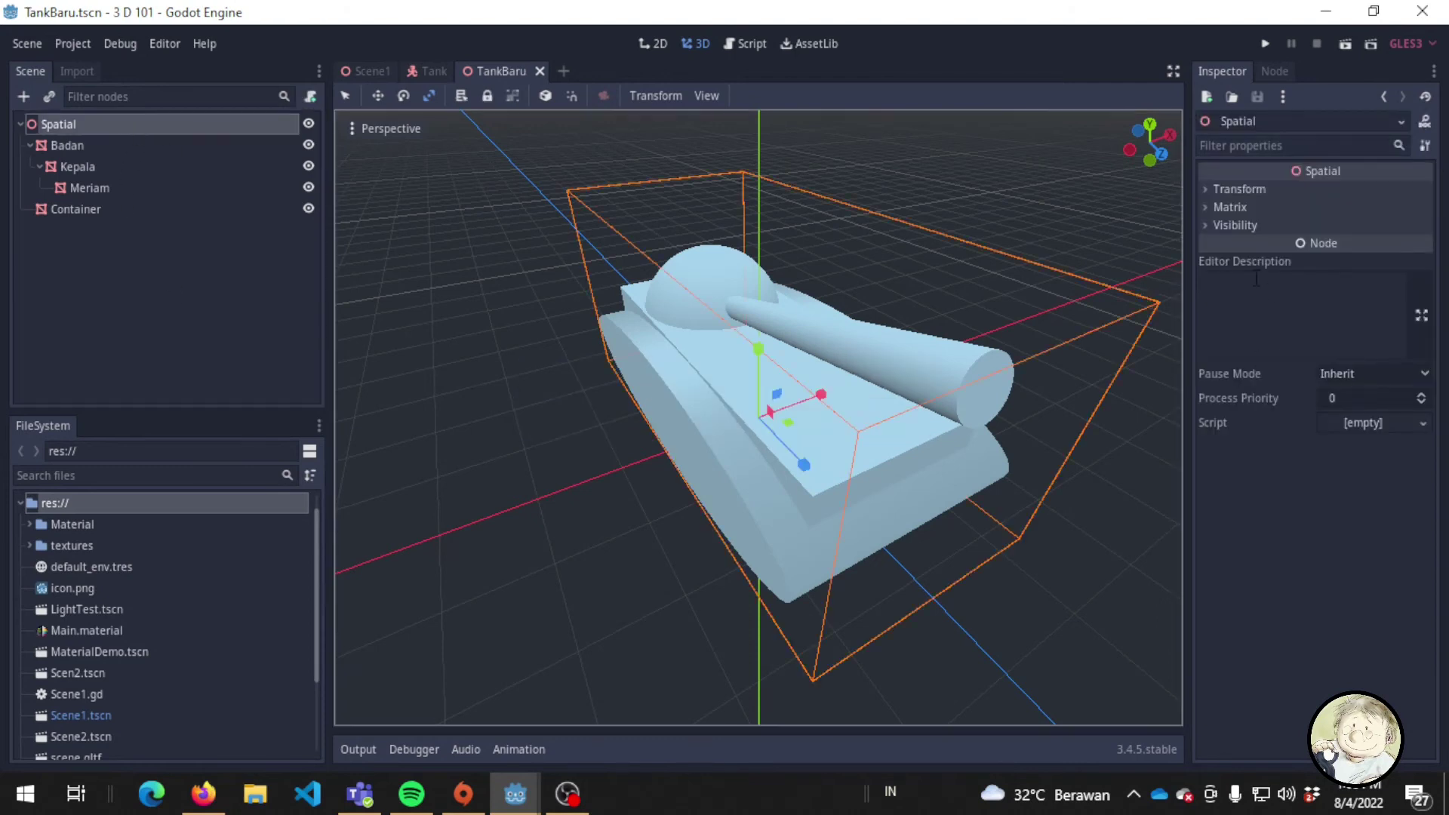
Give Badan's mesh a new SpatialMaterial.
left_click(164, 147)
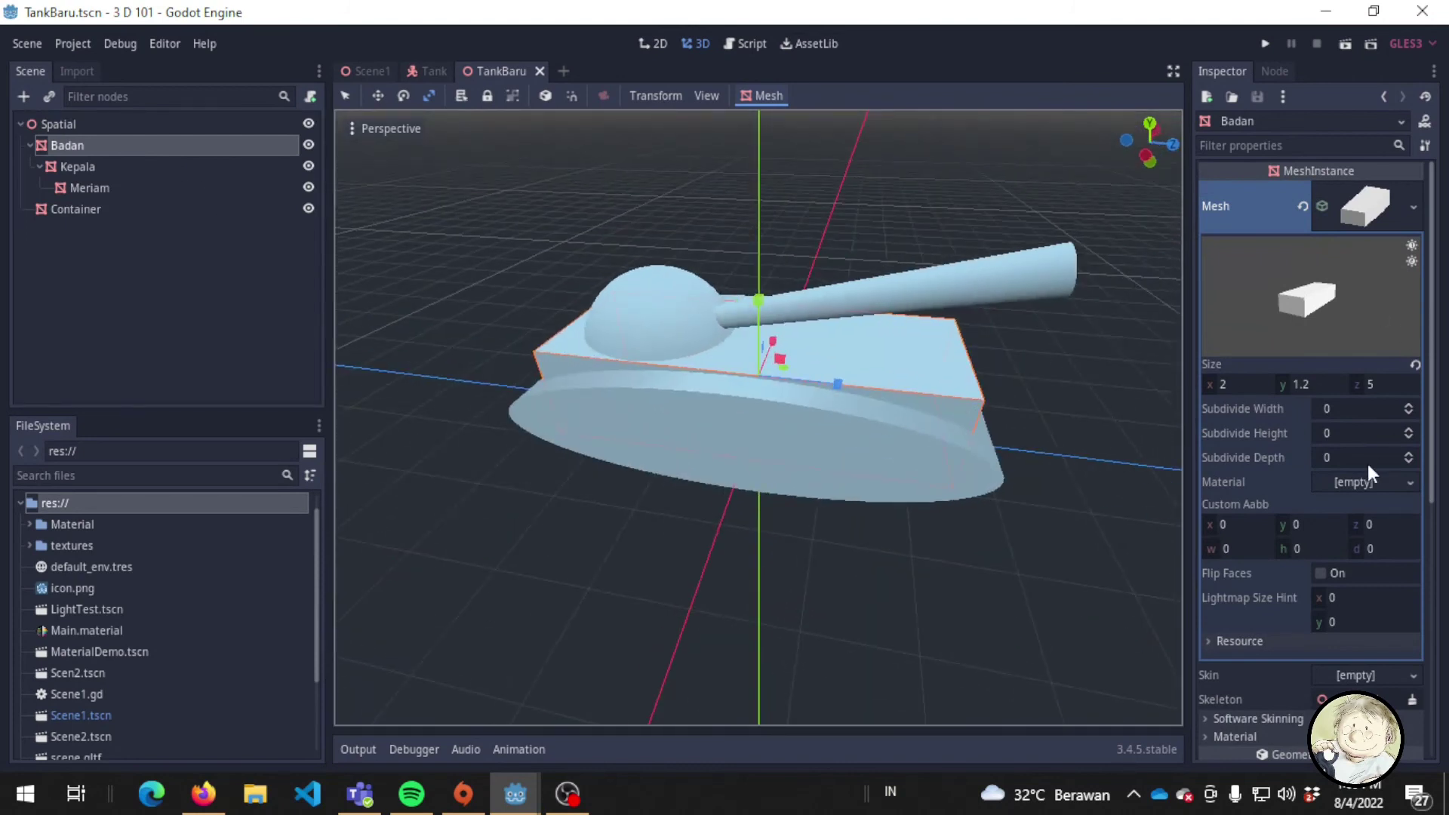
left_click(1386, 481)
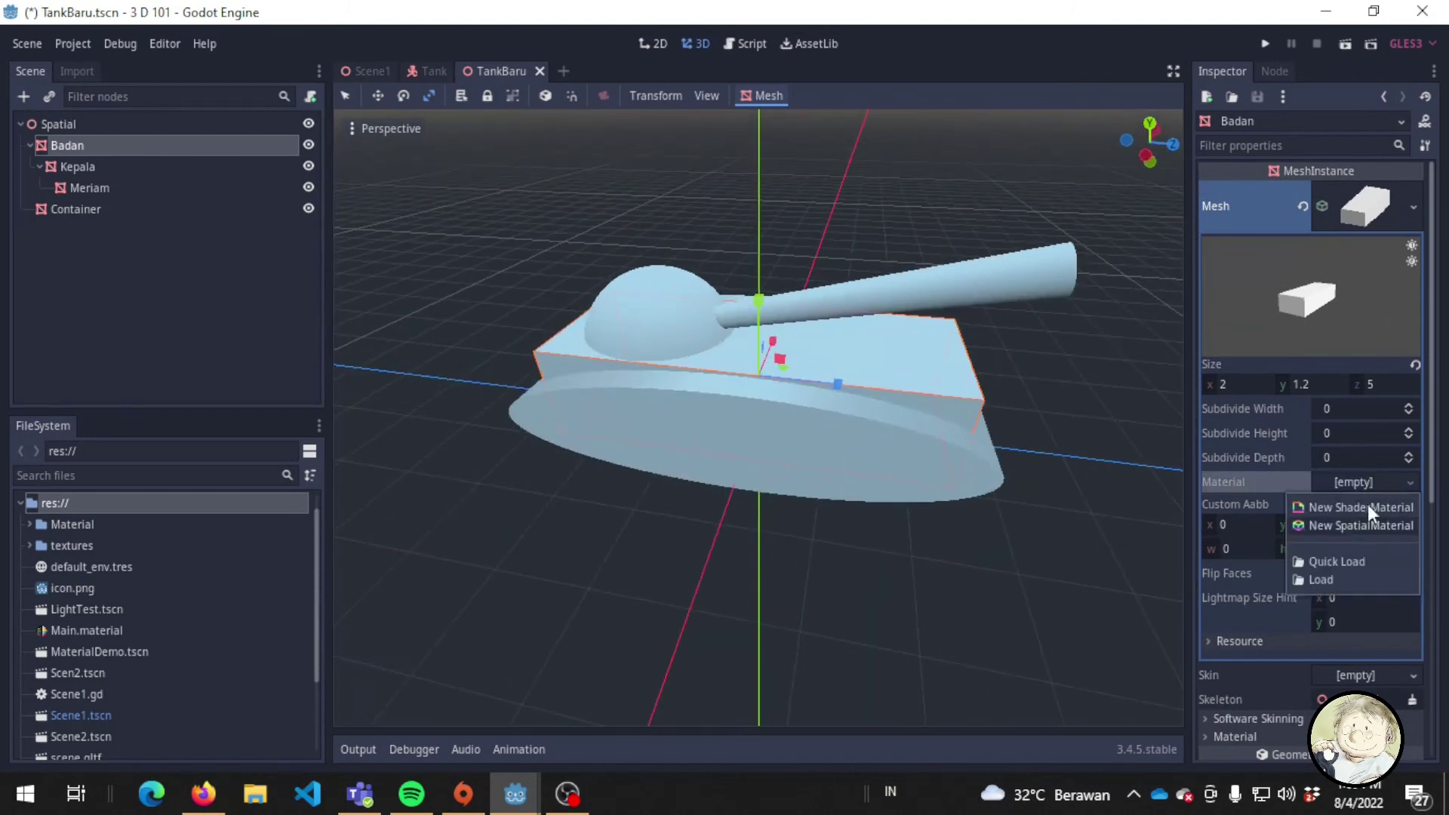
left_click(1368, 524)
left_click(1357, 427)
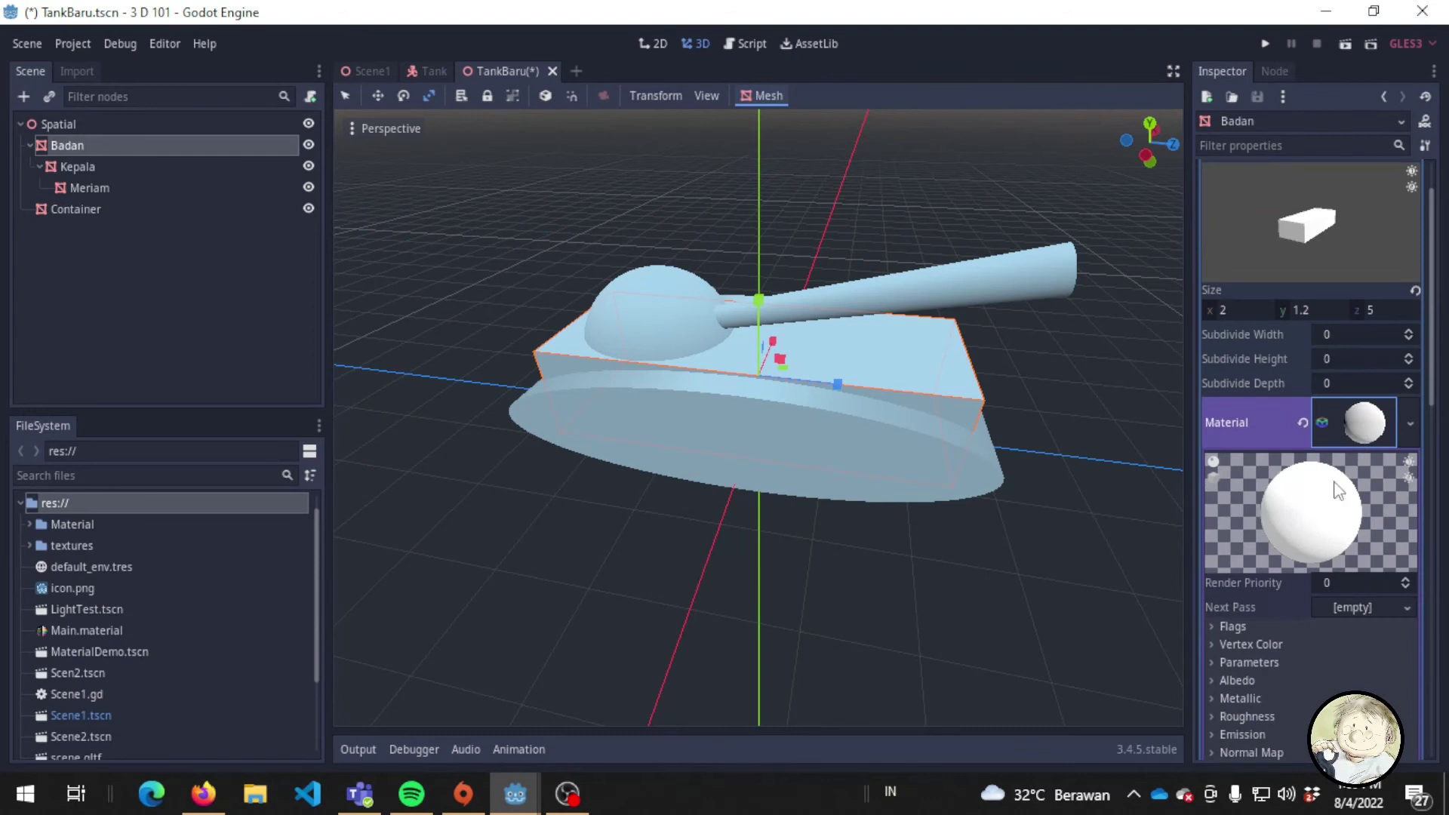
Set the material's Albedo colour to a dark green.
scroll(1341, 593, "down", 2)
left_click(1265, 499)
left_click(1265, 499)
left_click(1258, 529)
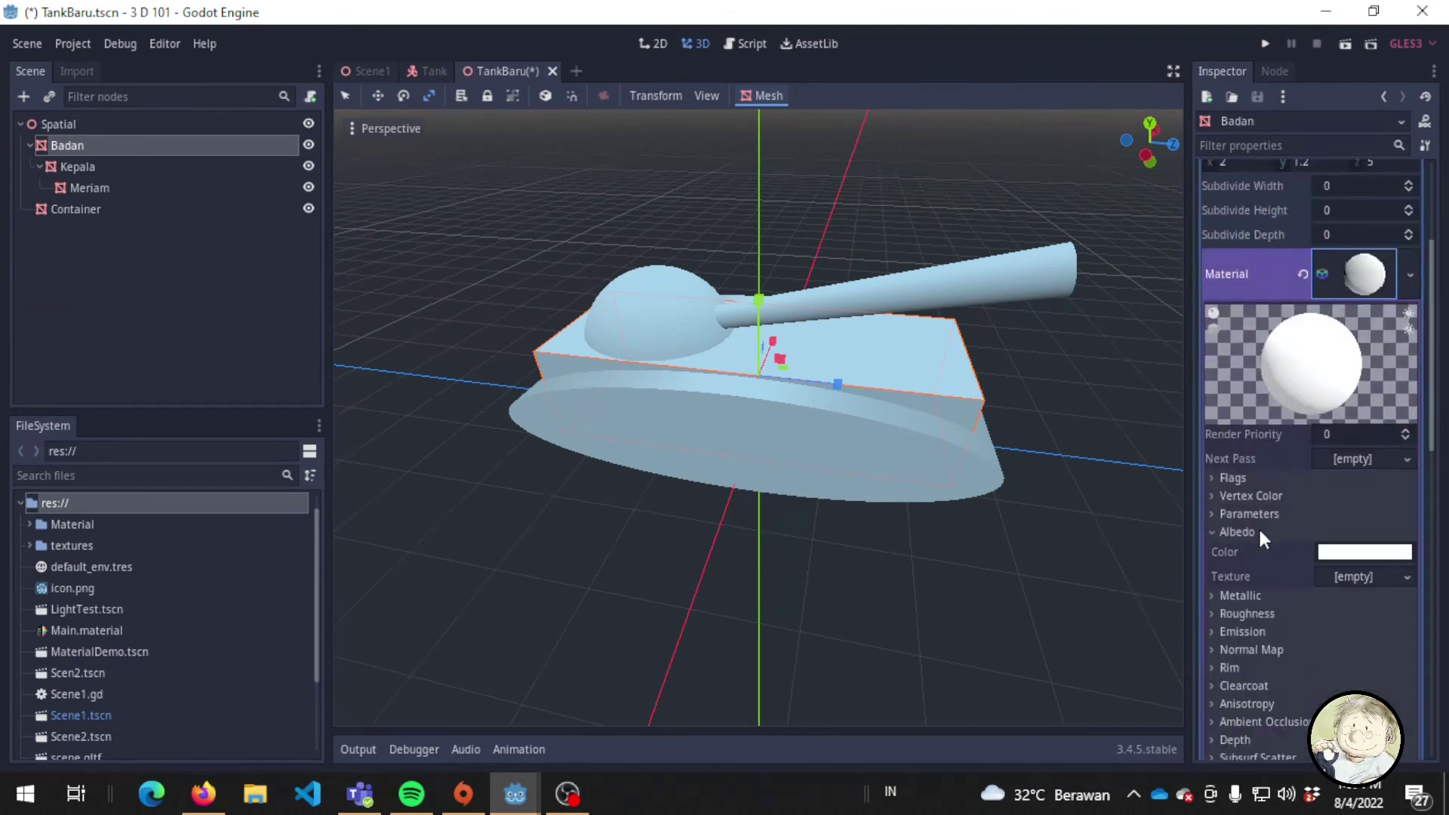
left_click(1365, 552)
left_click(1293, 185)
mouse_move(1252, 183)
left_mouse_down()
mouse_move(1266, 177)
mouse_move(1232, 242)
left_mouse_up()
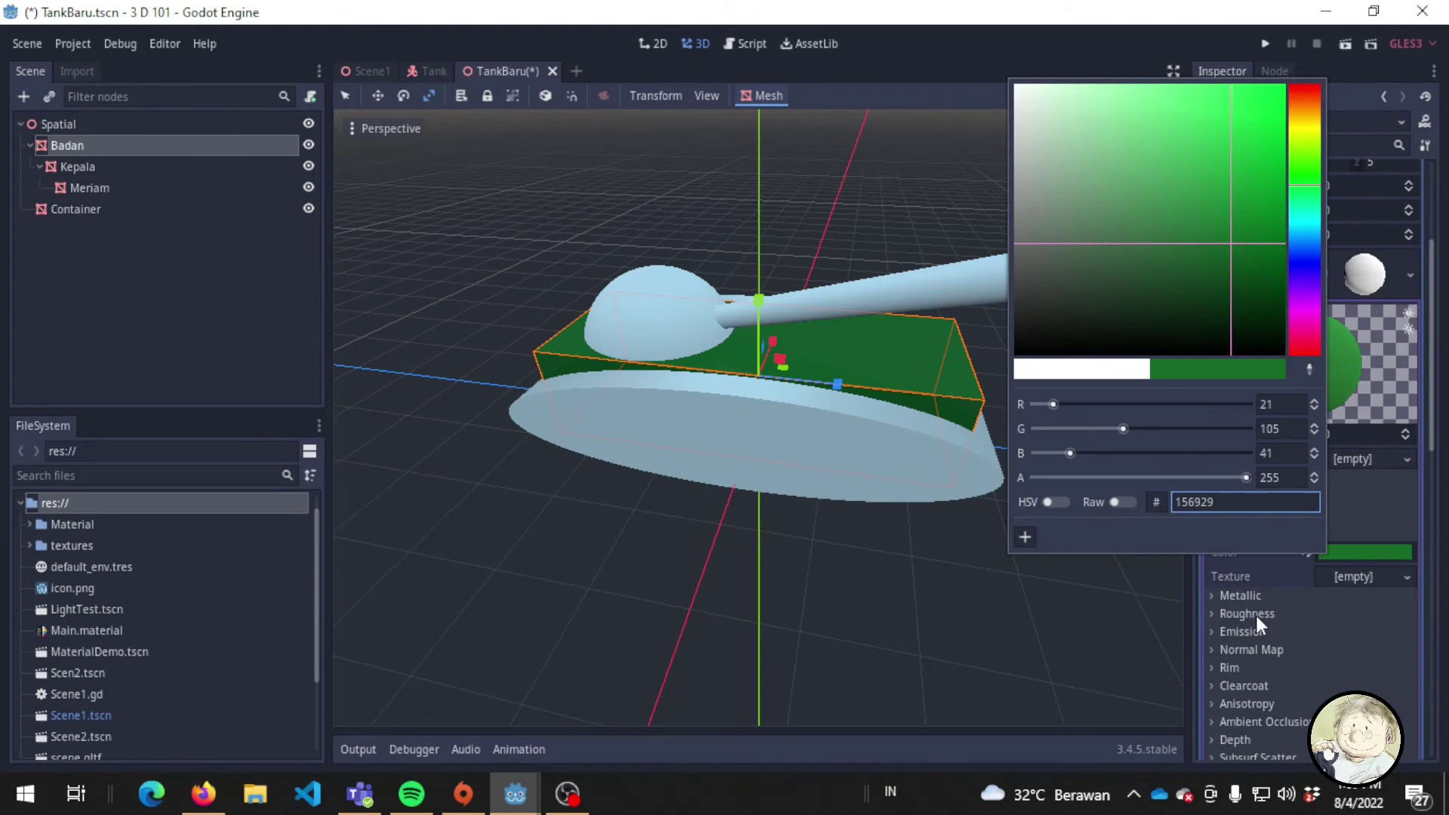
left_click(29, 544)
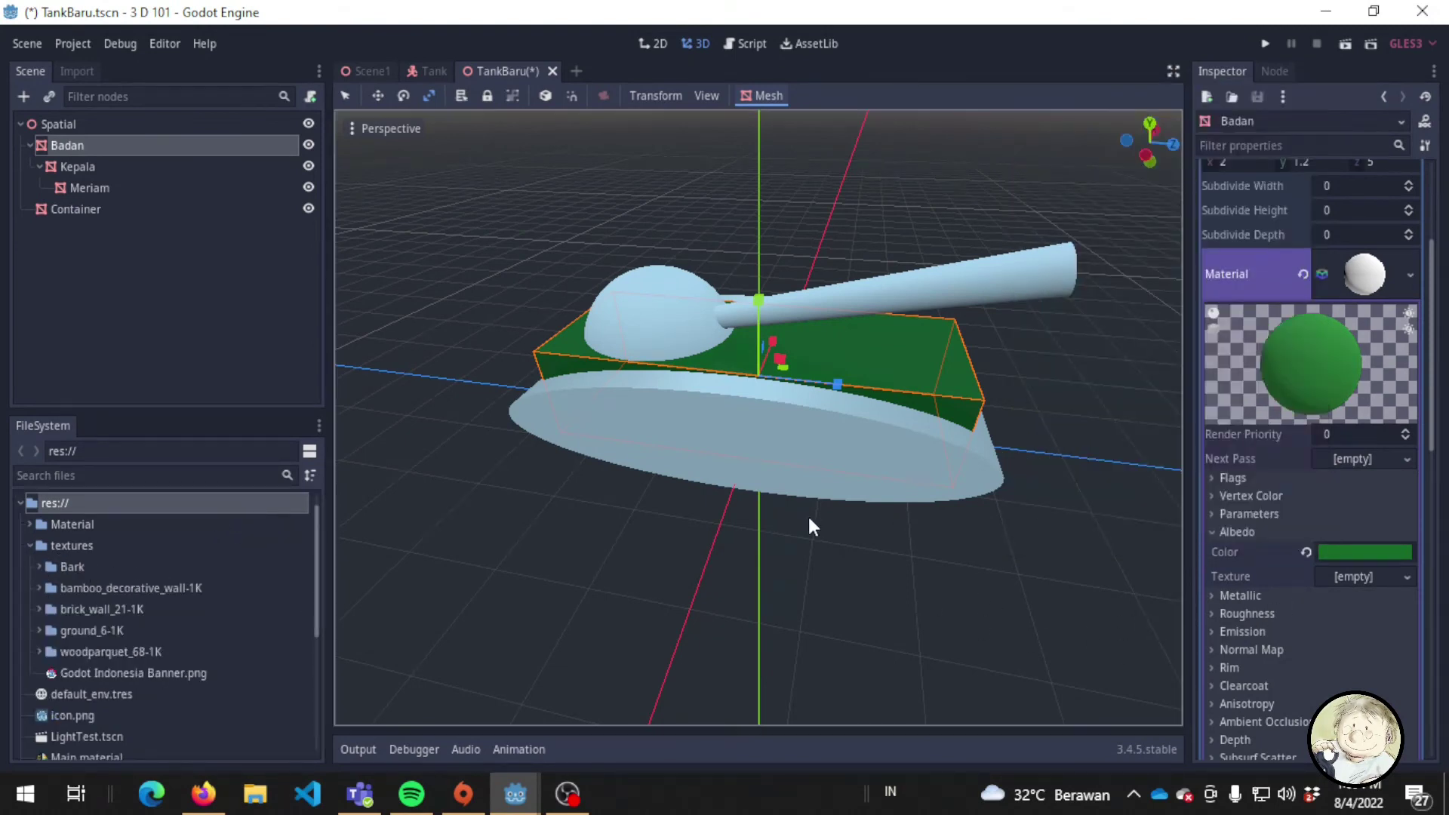
Set Metallic to 1 and Roughness to 0.41, then view the shiny body.
scroll(1408, 458, "down", 3)
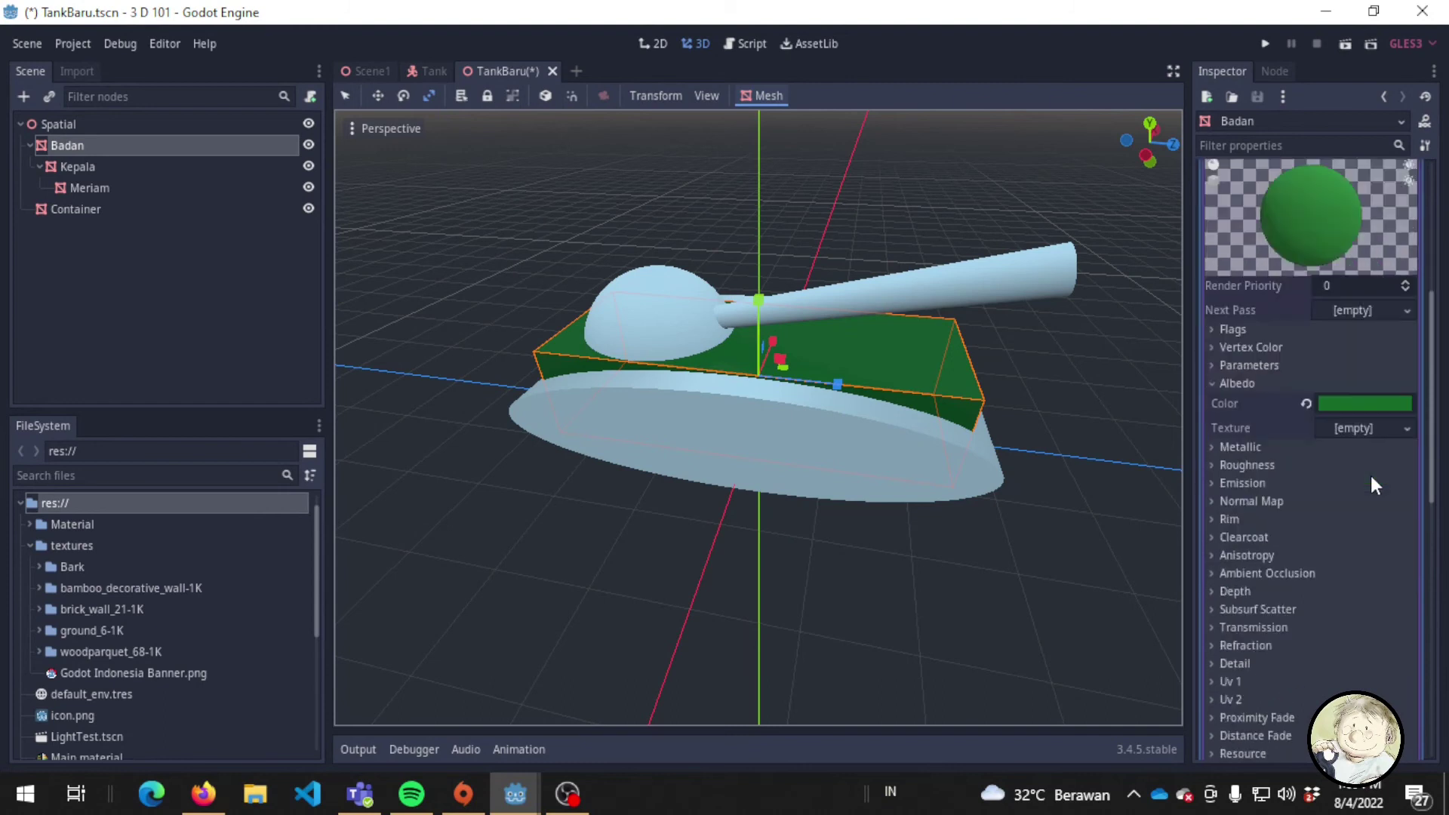
left_click(1237, 446)
left_click(1321, 467)
type("1")
key("Return")
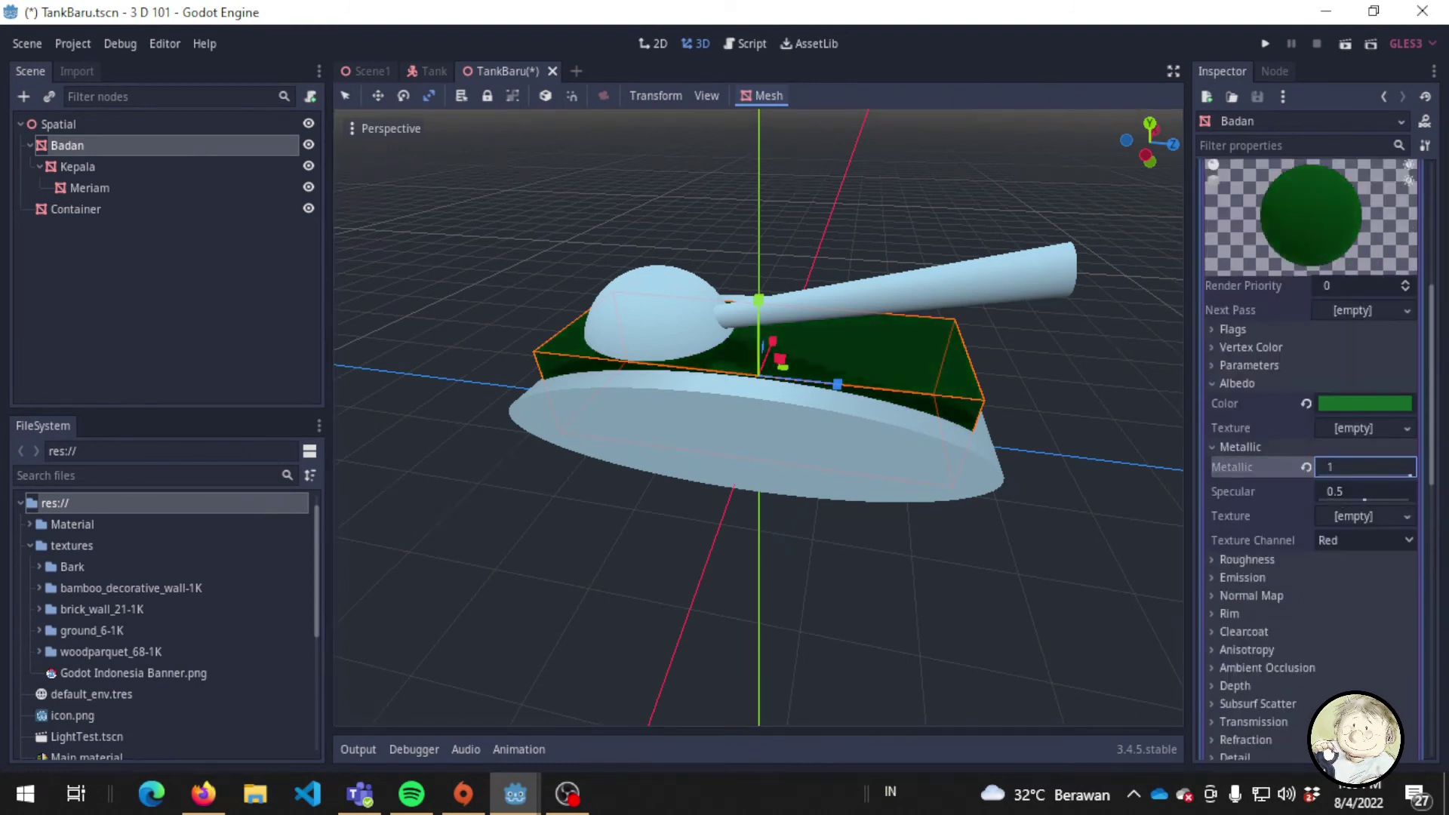
left_click(1224, 560)
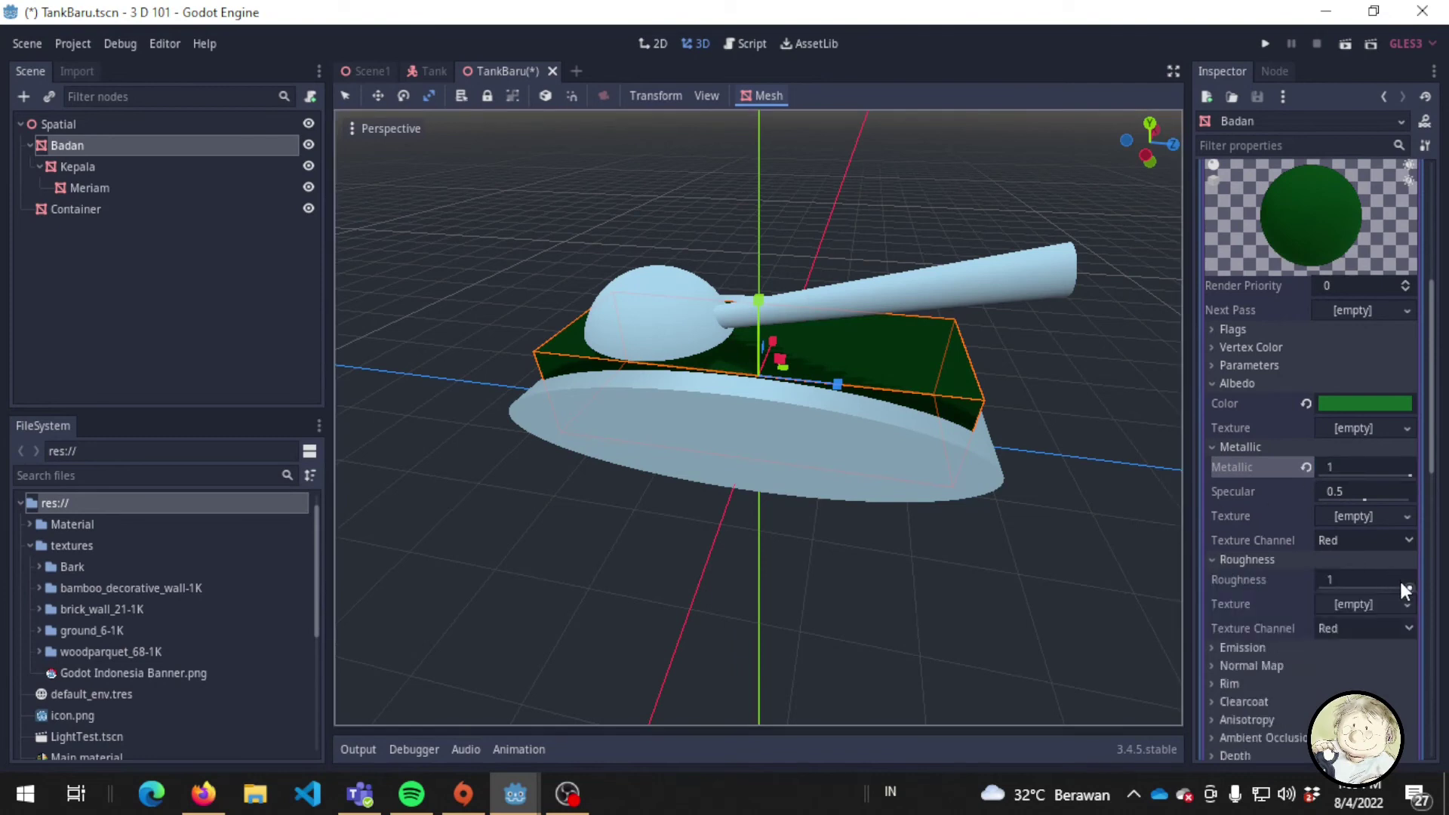
left_click_drag(1400, 579, 1356, 586)
mouse_move(1140, 526)
middle_mouse_down()
mouse_move(802, 485)
mouse_move(635, 495)
mouse_move(910, 515)
mouse_move(992, 482)
middle_mouse_up()
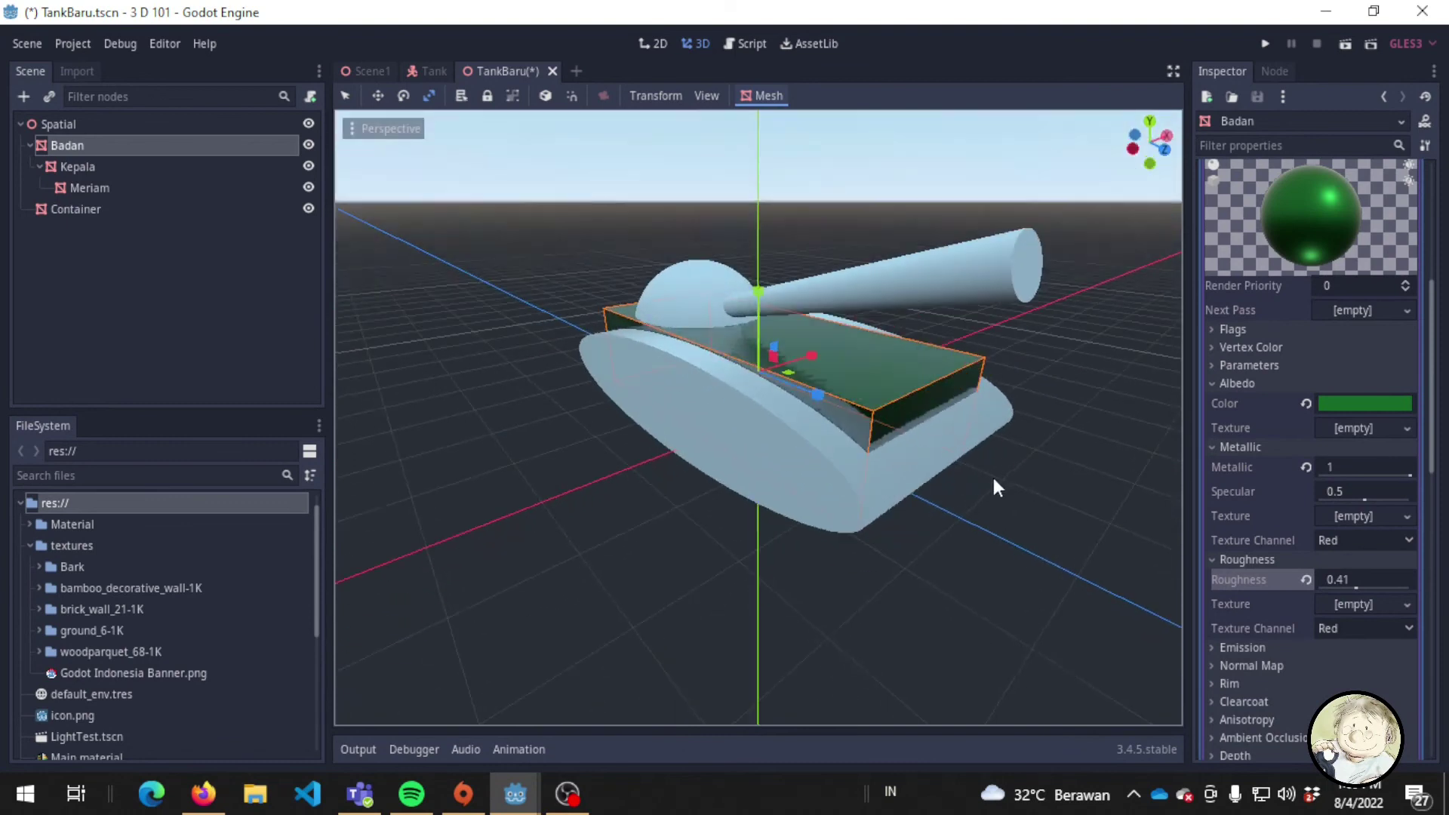
scroll(1371, 645, "down", 2)
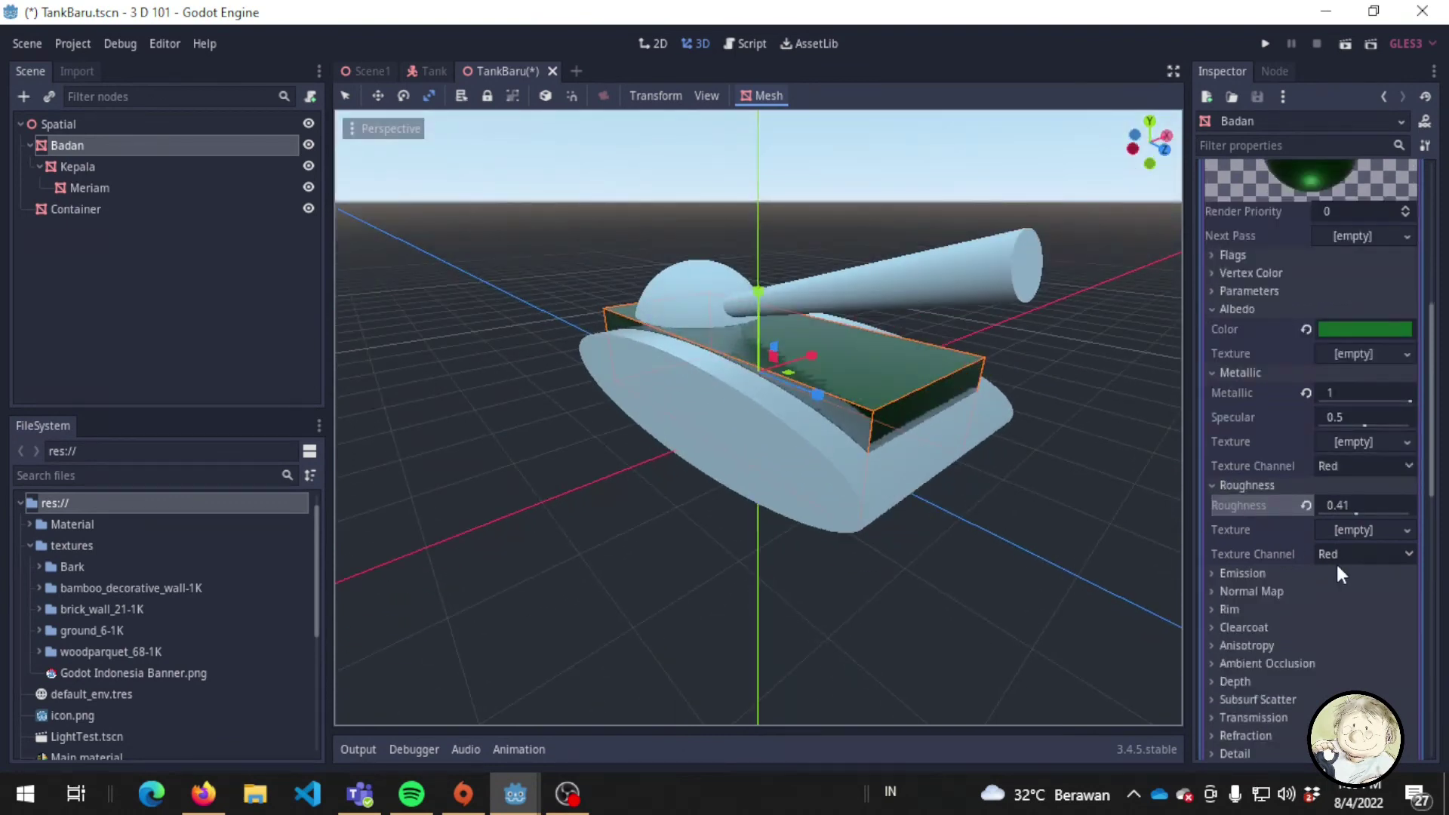
mouse_move(1072, 454)
middle_mouse_down()
mouse_move(934, 495)
mouse_move(1042, 421)
middle_mouse_up()
scroll(1324, 286, "up", 8)
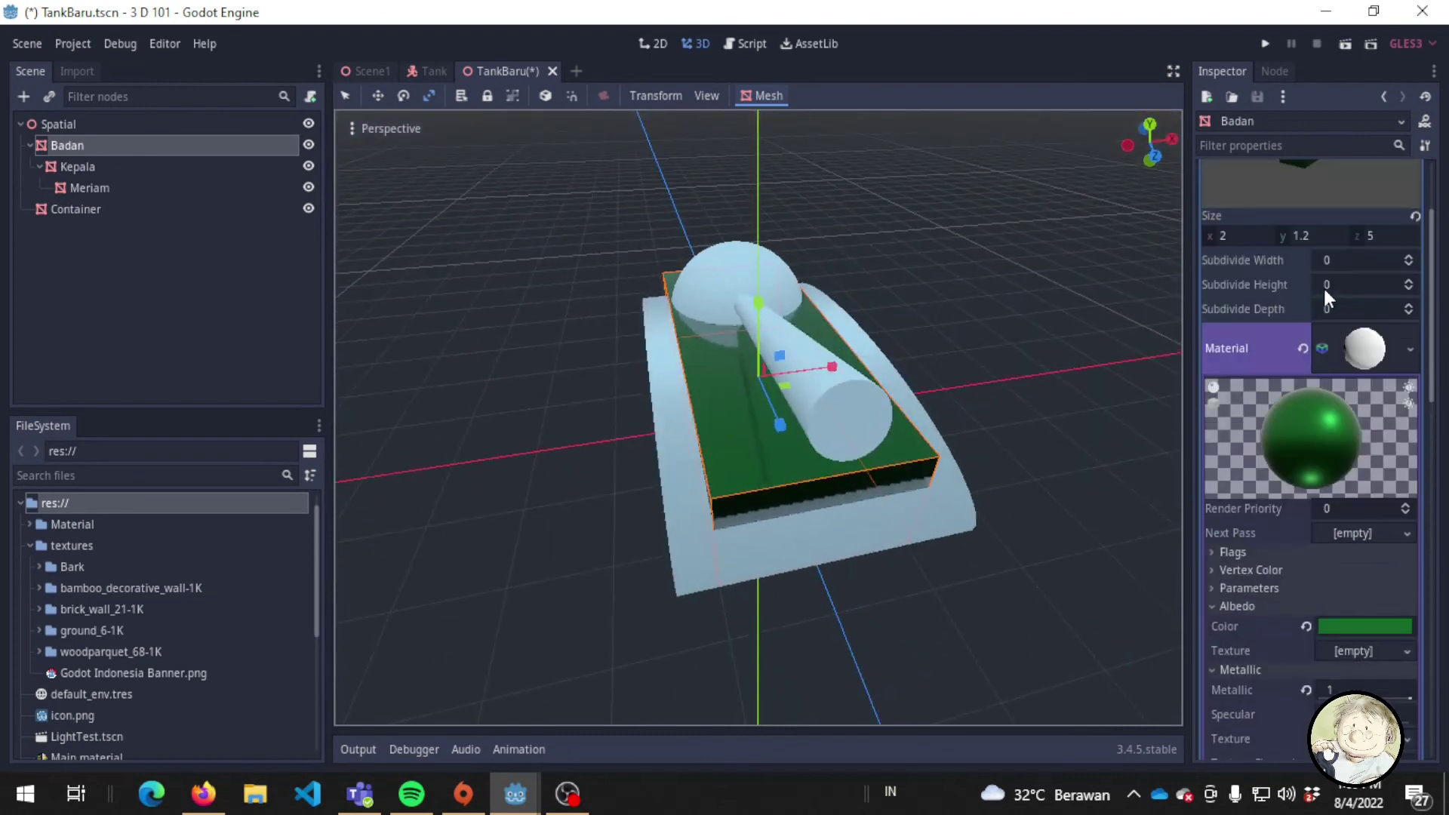
left_click(1409, 345)
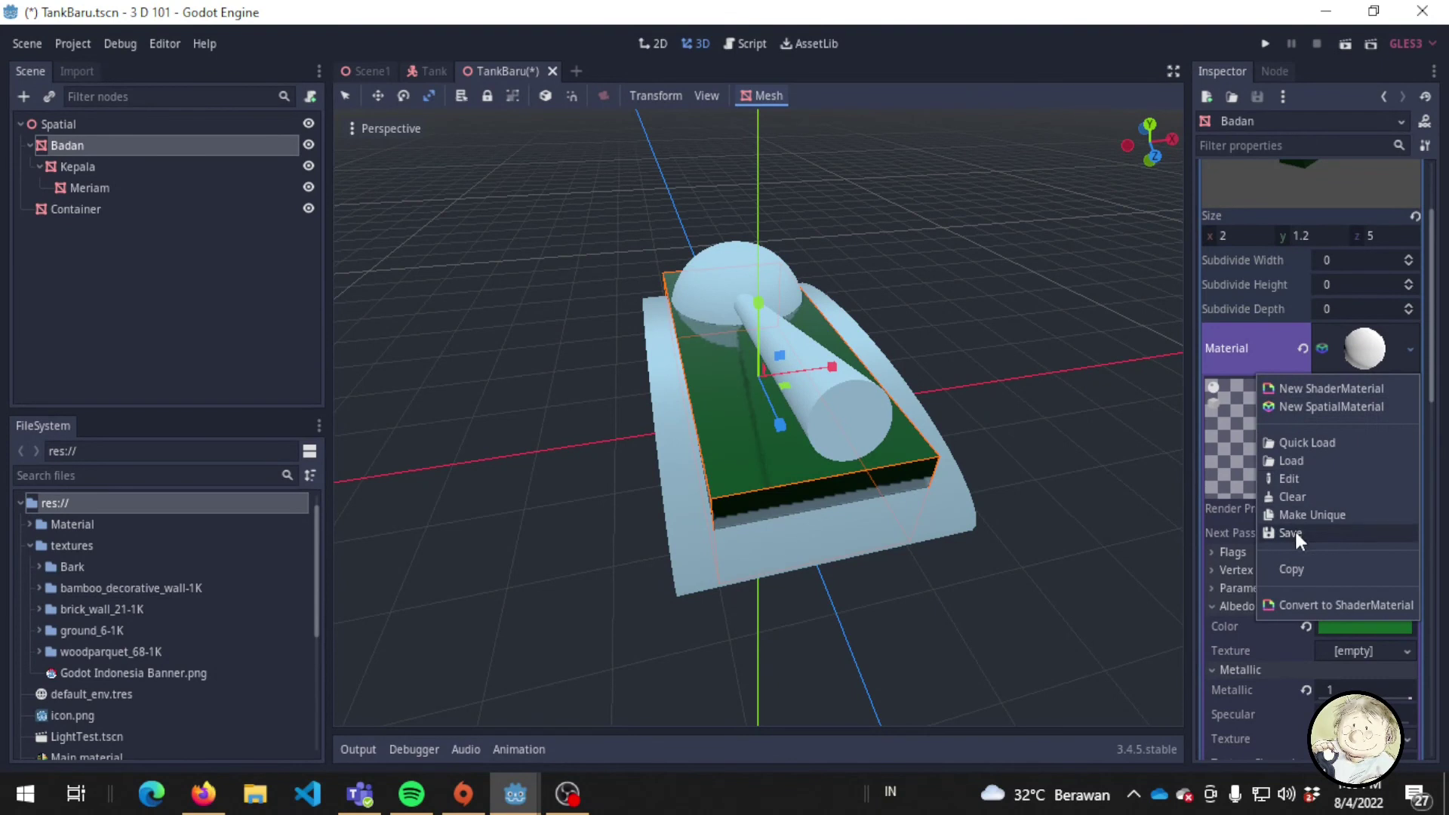
Save Badan's green material to res://Material as Tank_material.tres.
left_click(1295, 530)
type("Tank")
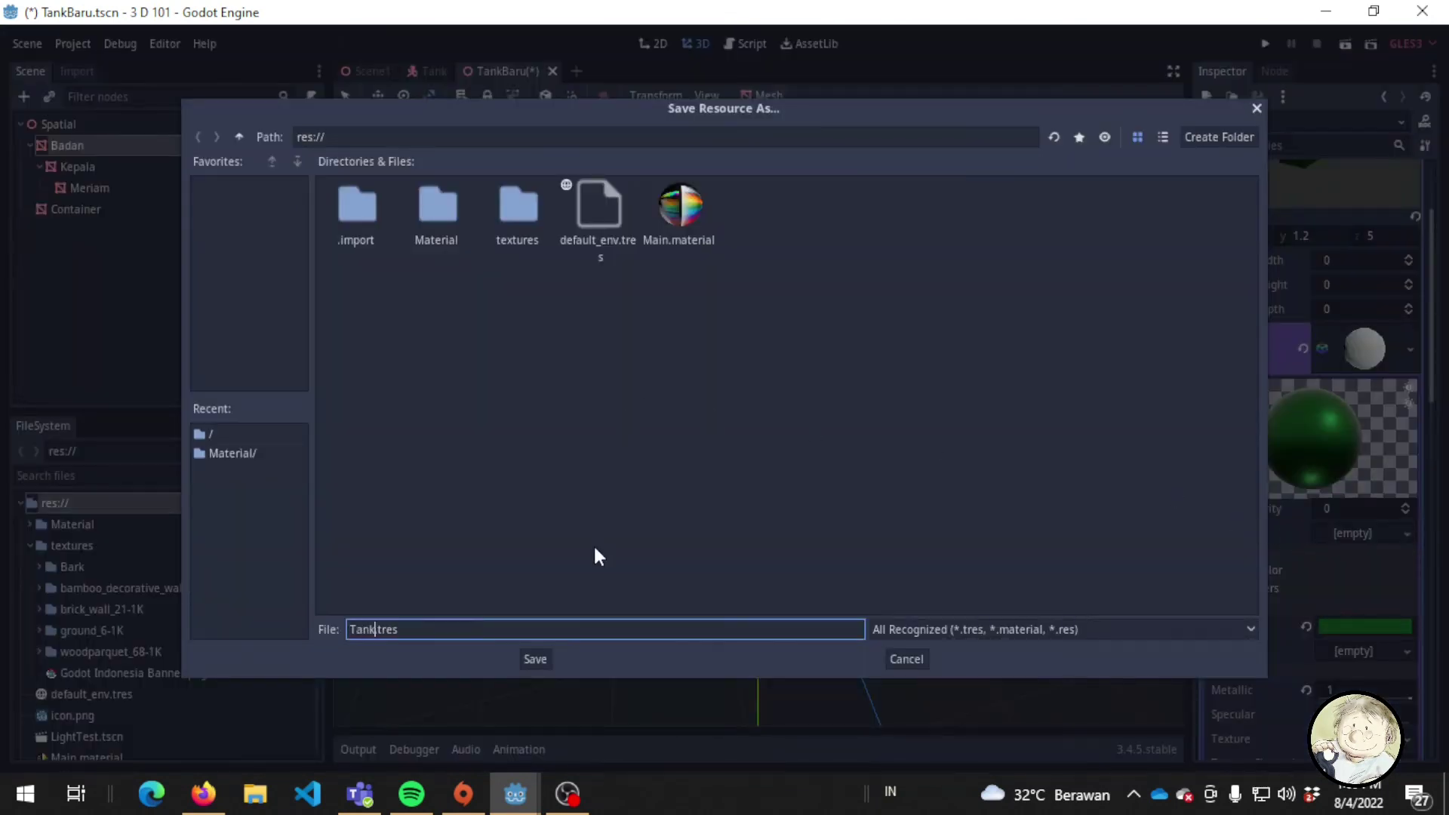
type("_material")
double_click(454, 232)
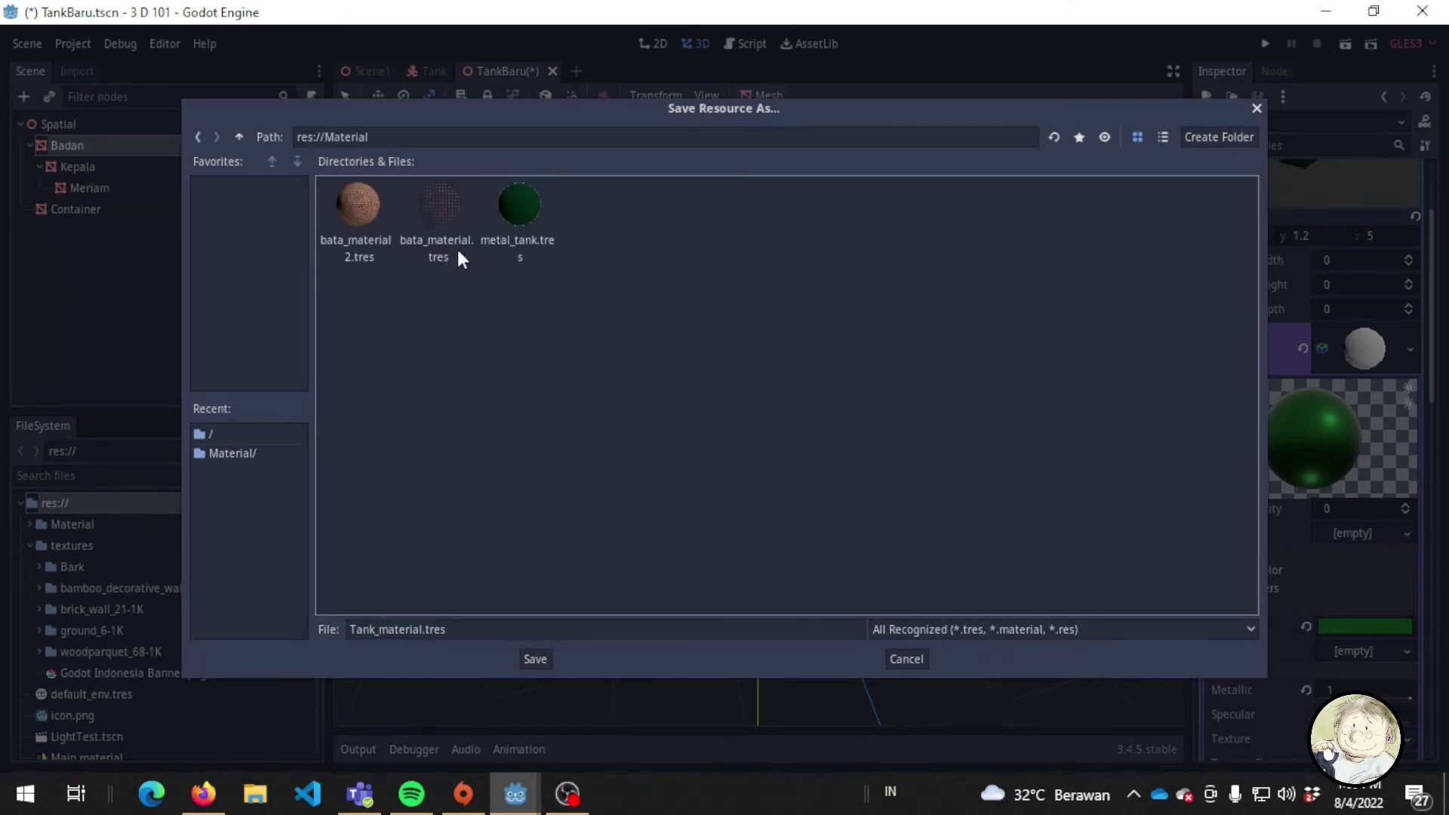
left_click(520, 659)
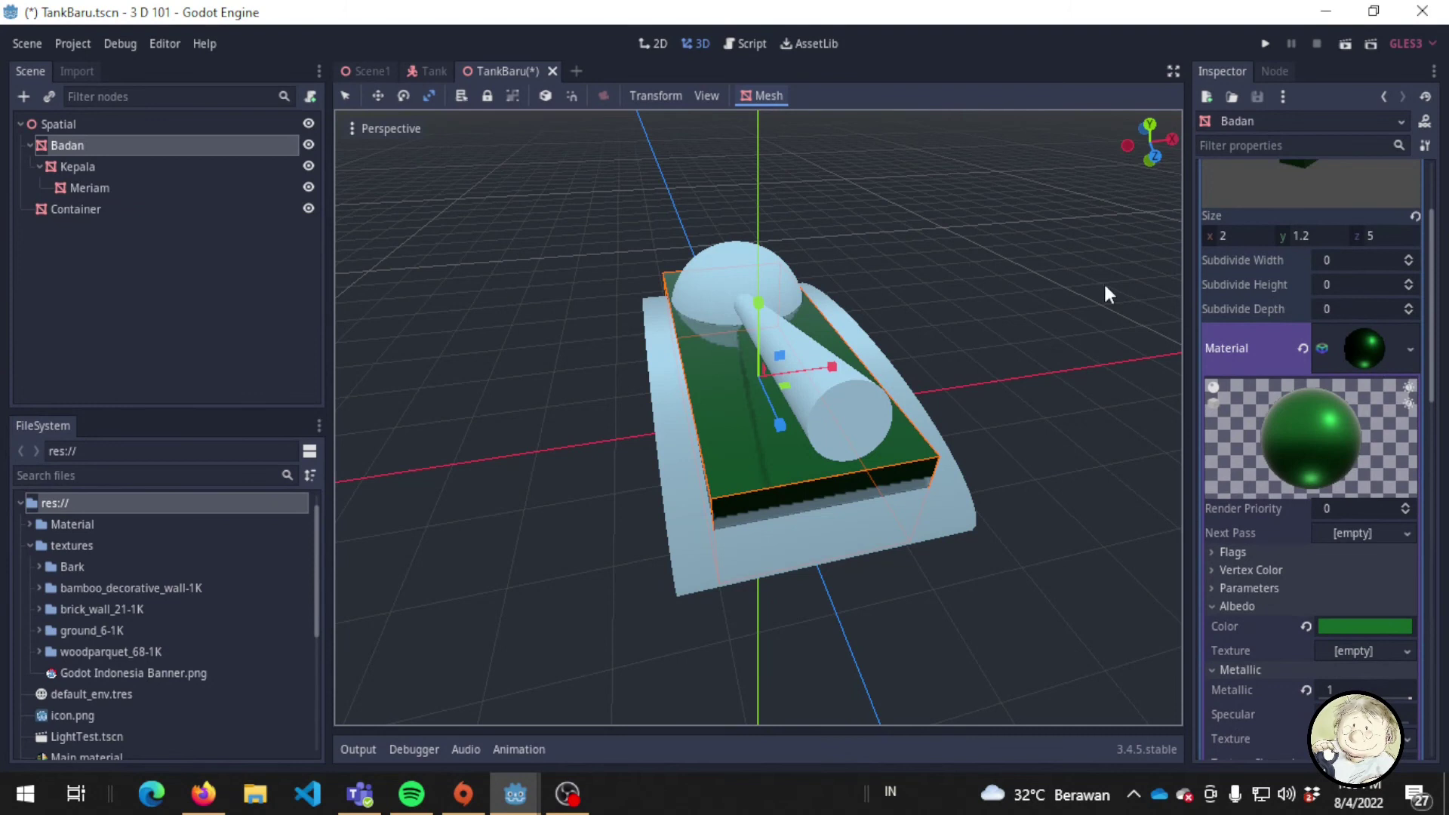
Apply Tank_material.tres to the Kepala turret's material slot 0.
scroll(745, 440, "up", 3)
middle_click_drag(746, 439, 809, 455)
left_click(106, 166)
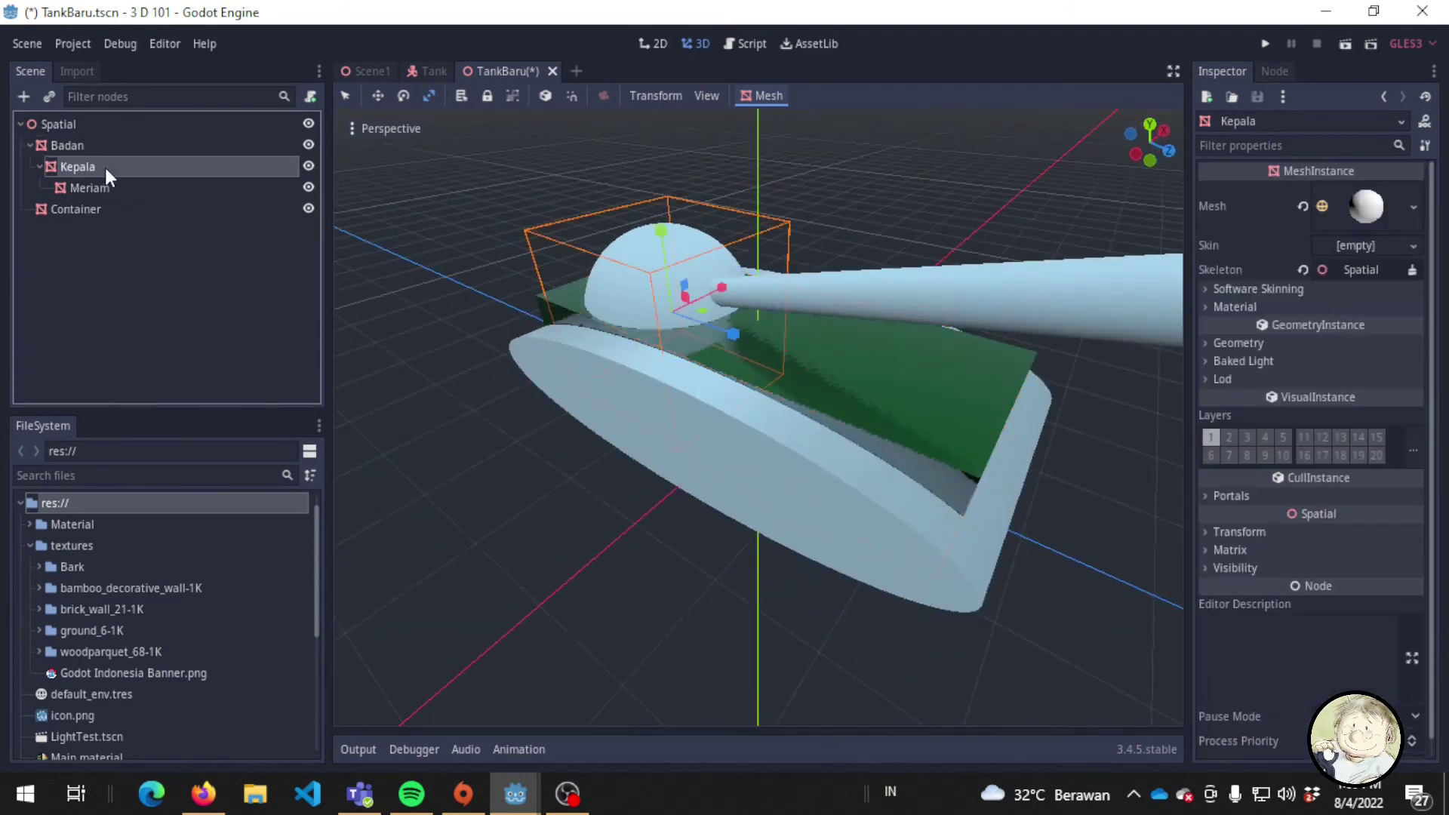
double_click(114, 525)
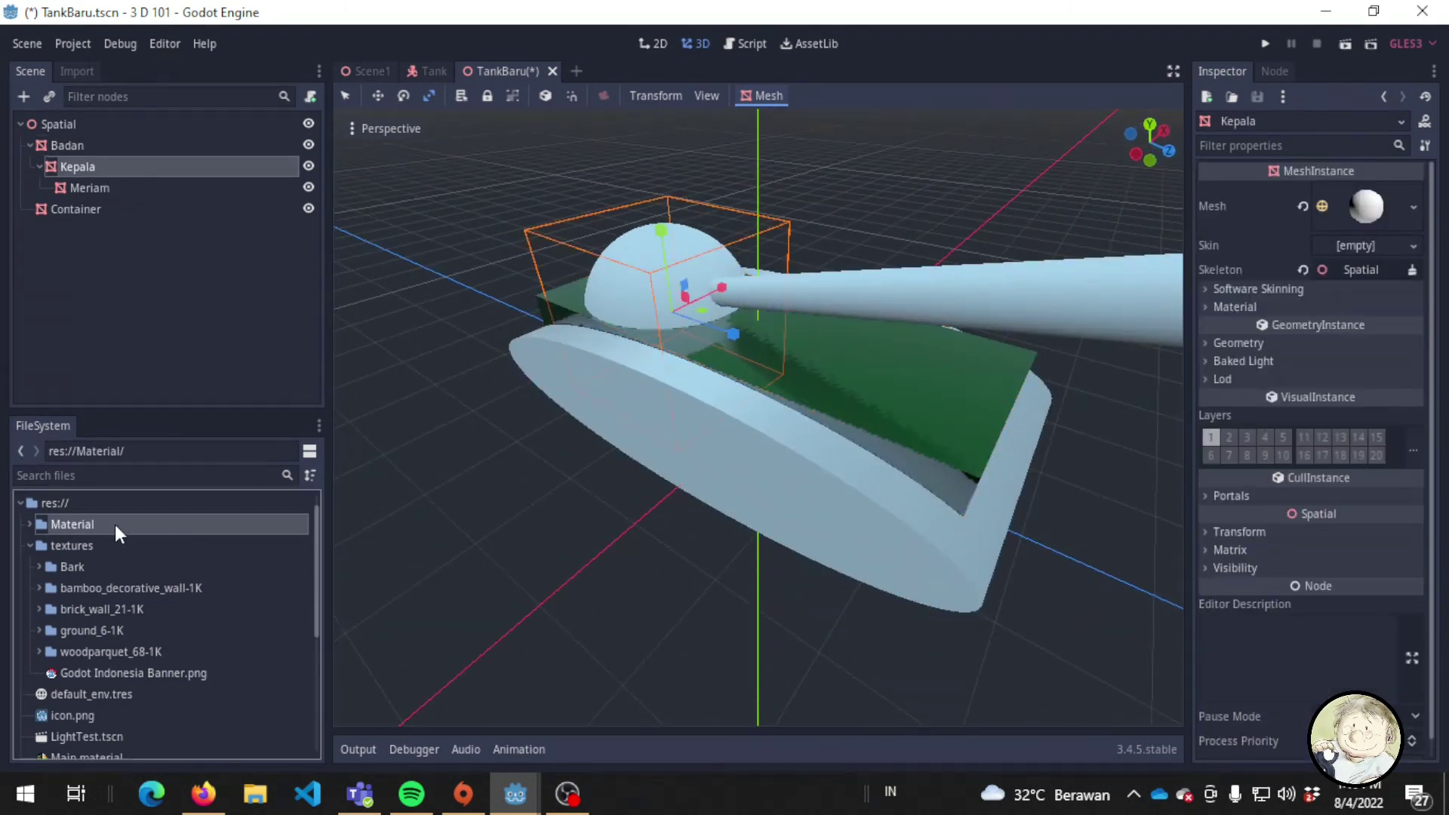
left_click(1277, 306)
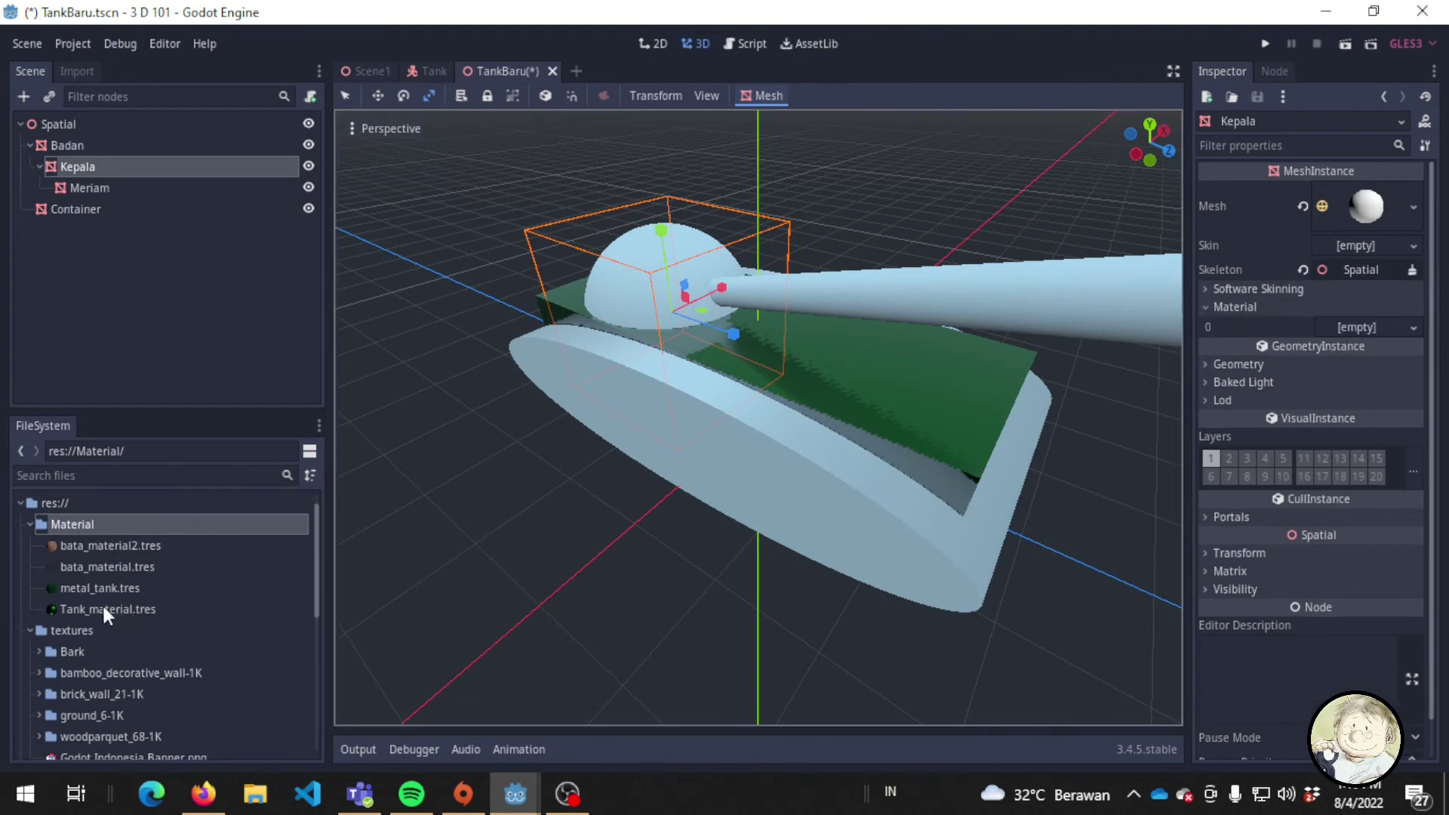
left_click_drag(106, 610, 1371, 325)
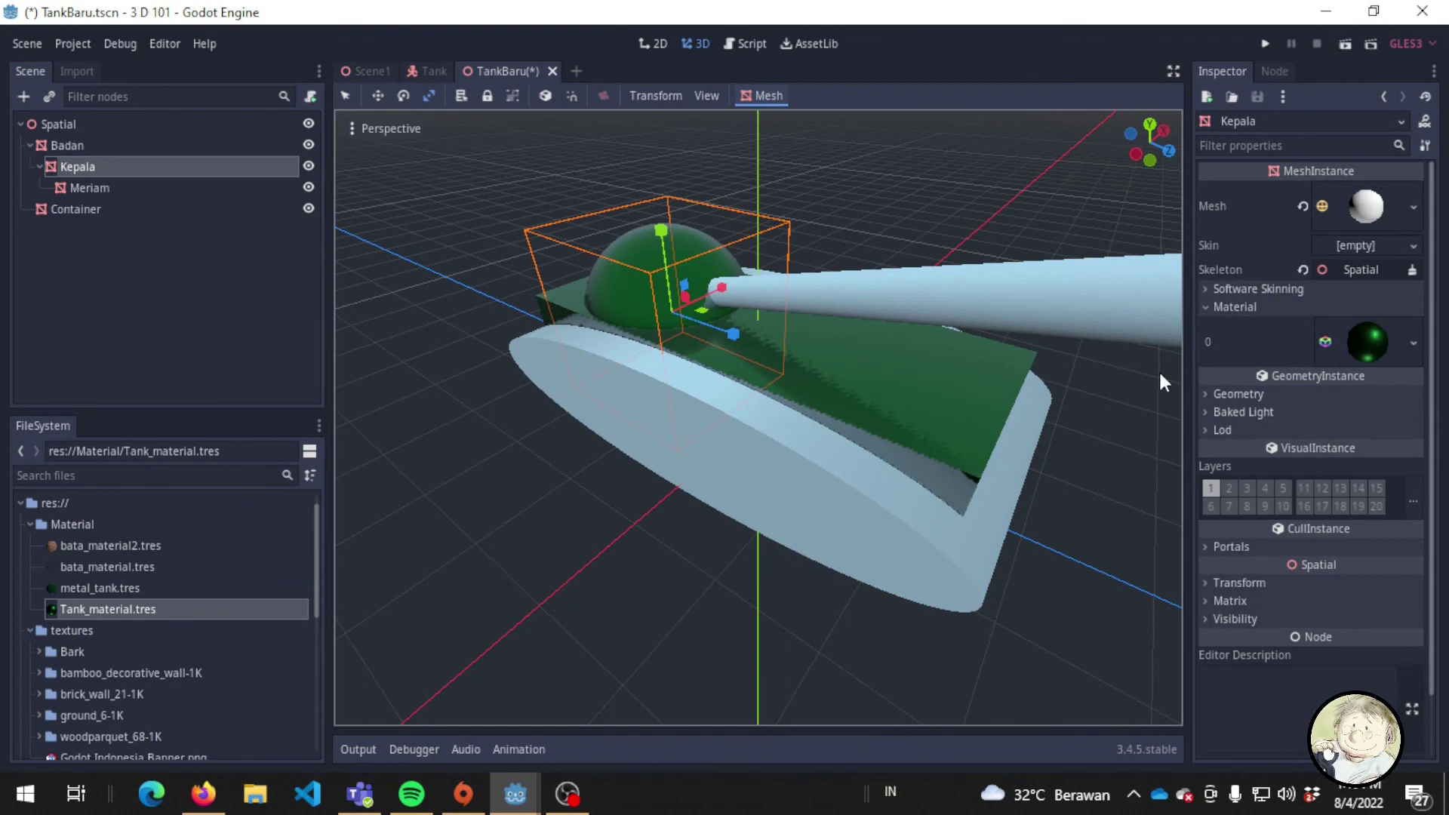
Apply Tank_material.tres to the Meriam barrel's mesh material.
left_click(85, 190)
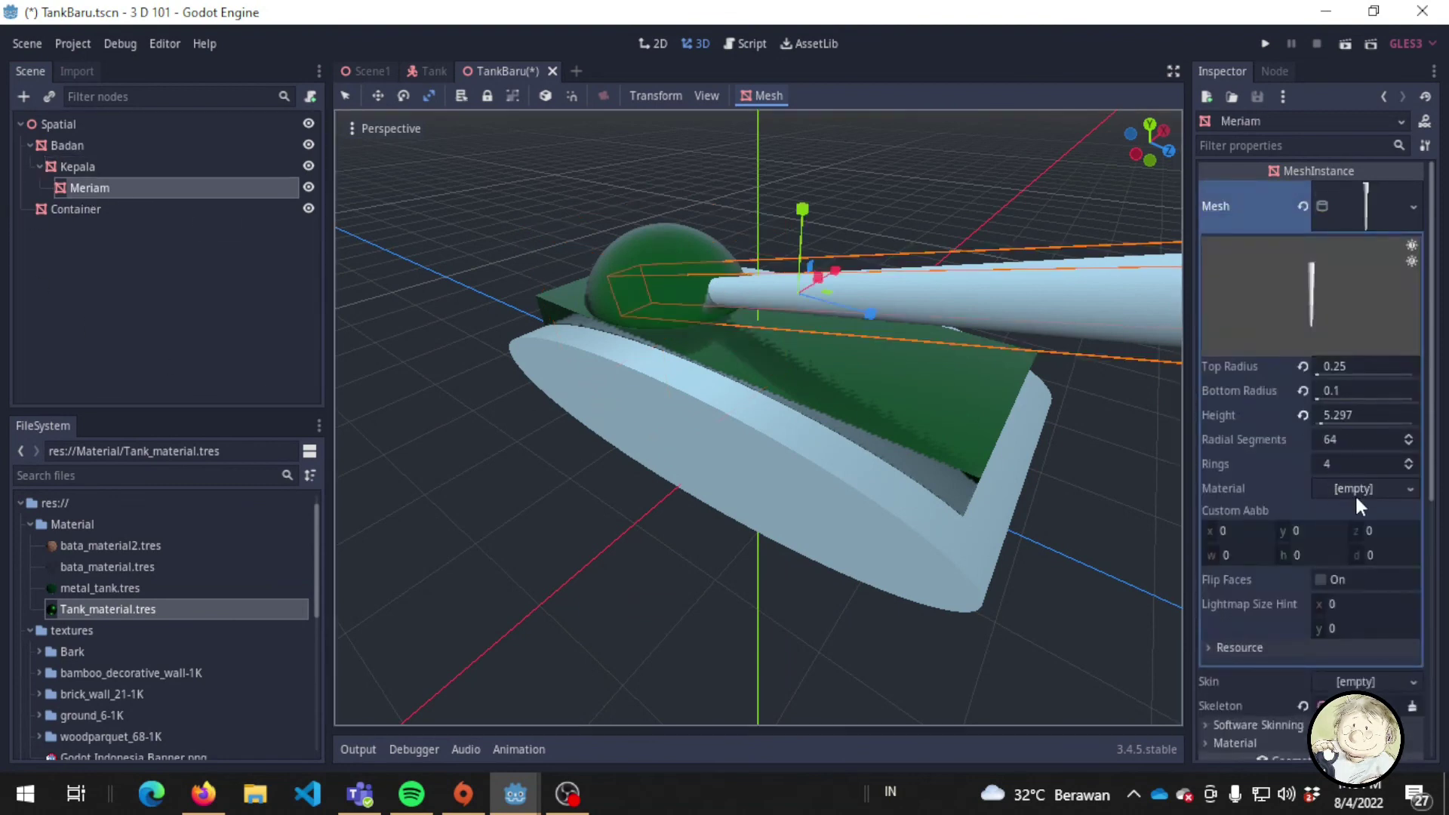
left_click(1379, 486)
left_click_drag(113, 609, 1388, 491)
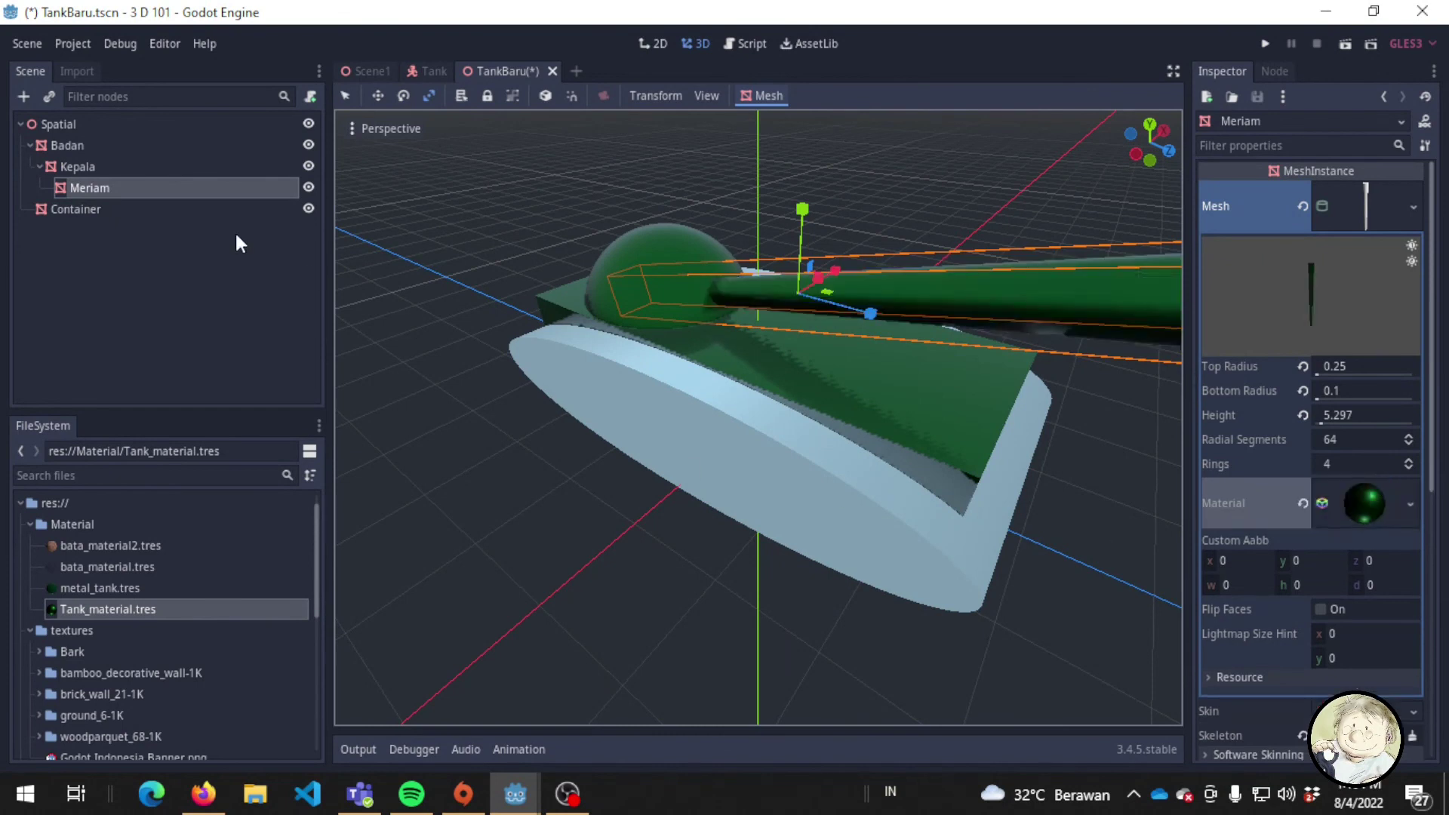
left_click(108, 213)
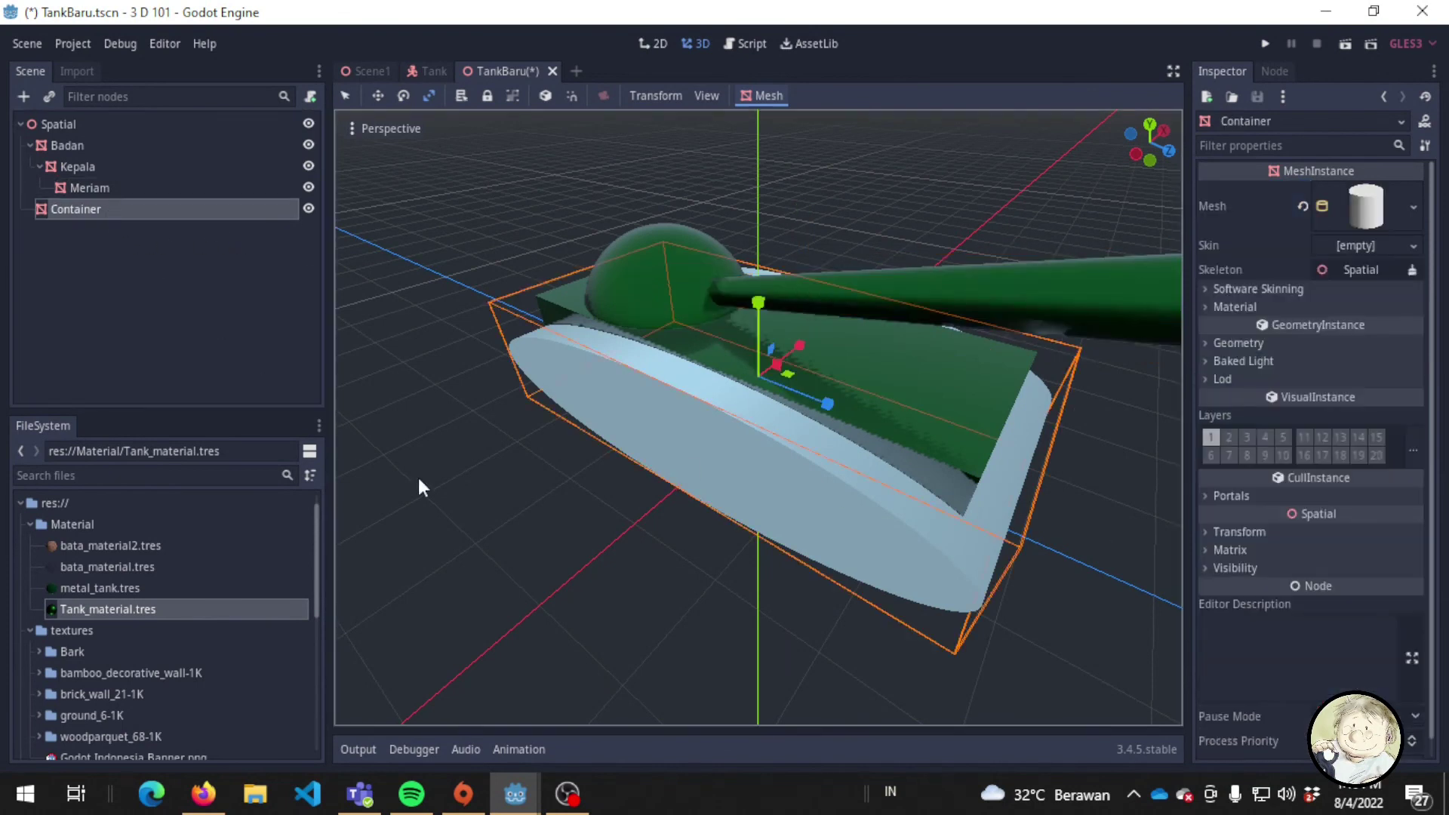
Rename the Container node to Roda.
double_click(106, 209)
type("Roda")
key("Return")
Apply Tank_material.tres to Roda's material slot 0 and check the green tank from several angles.
left_click(1282, 307)
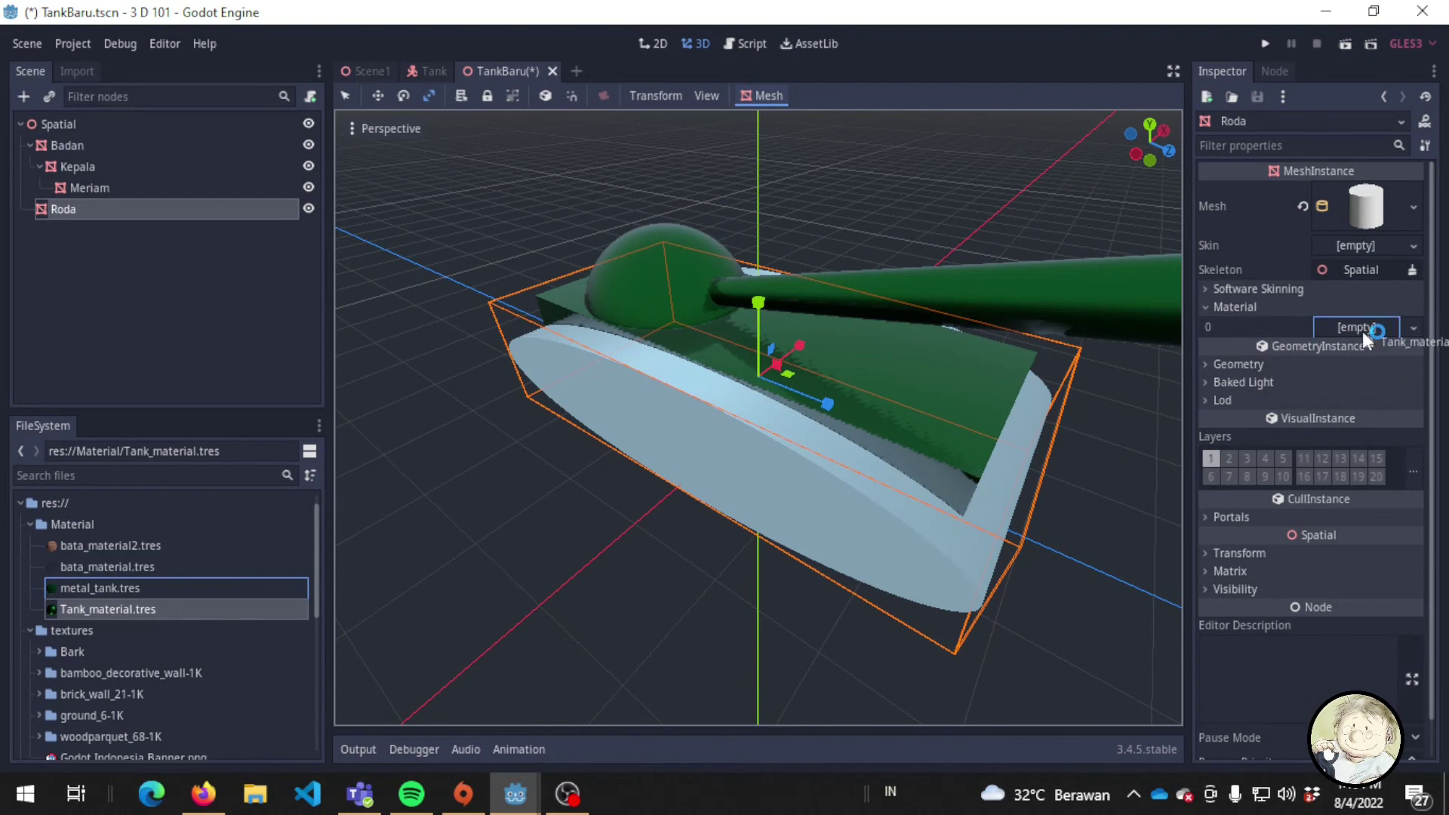
left_click_drag(194, 612, 1363, 332)
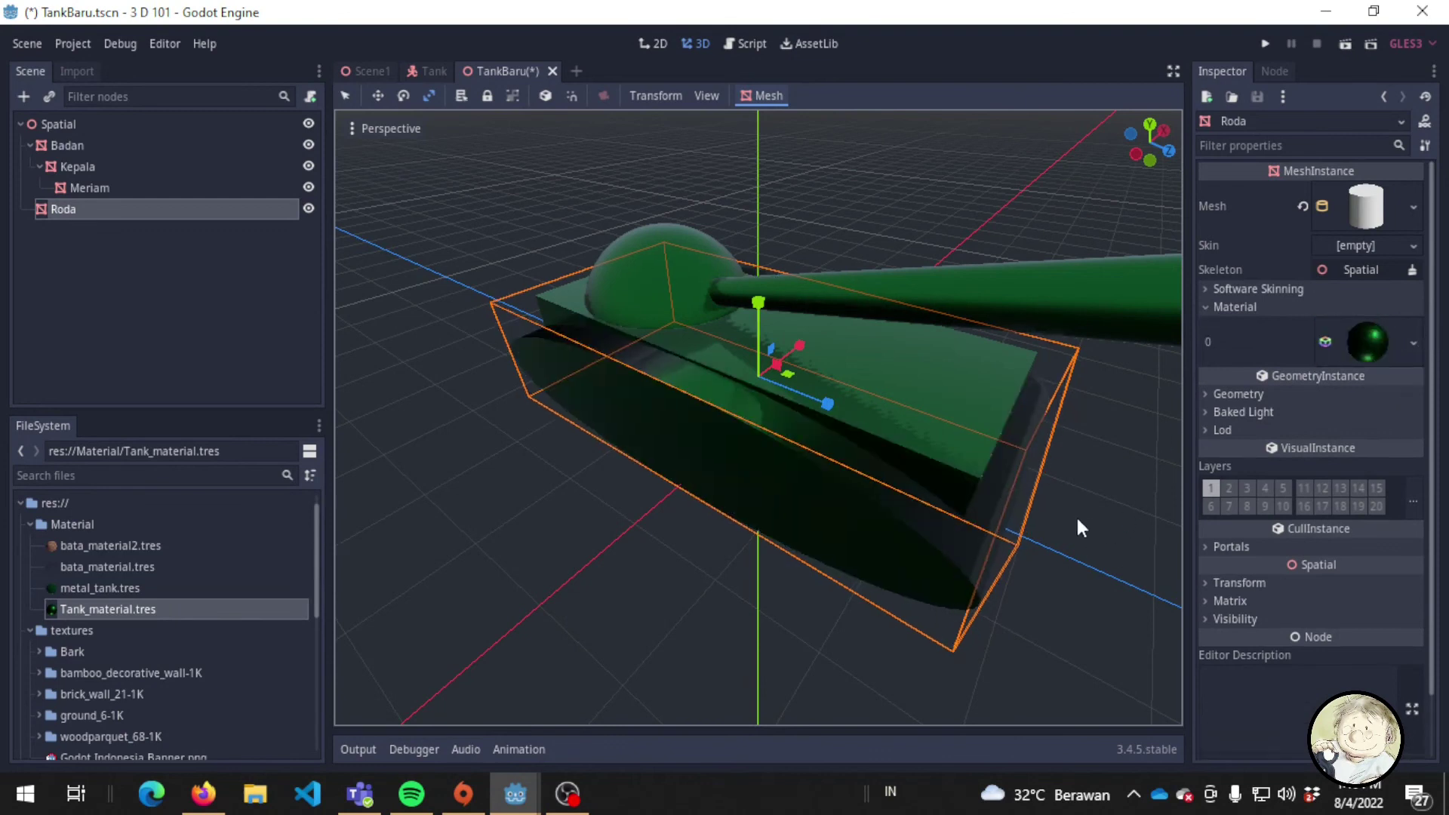
middle_click_drag(1077, 515, 835, 513)
scroll(813, 516, "down", 5)
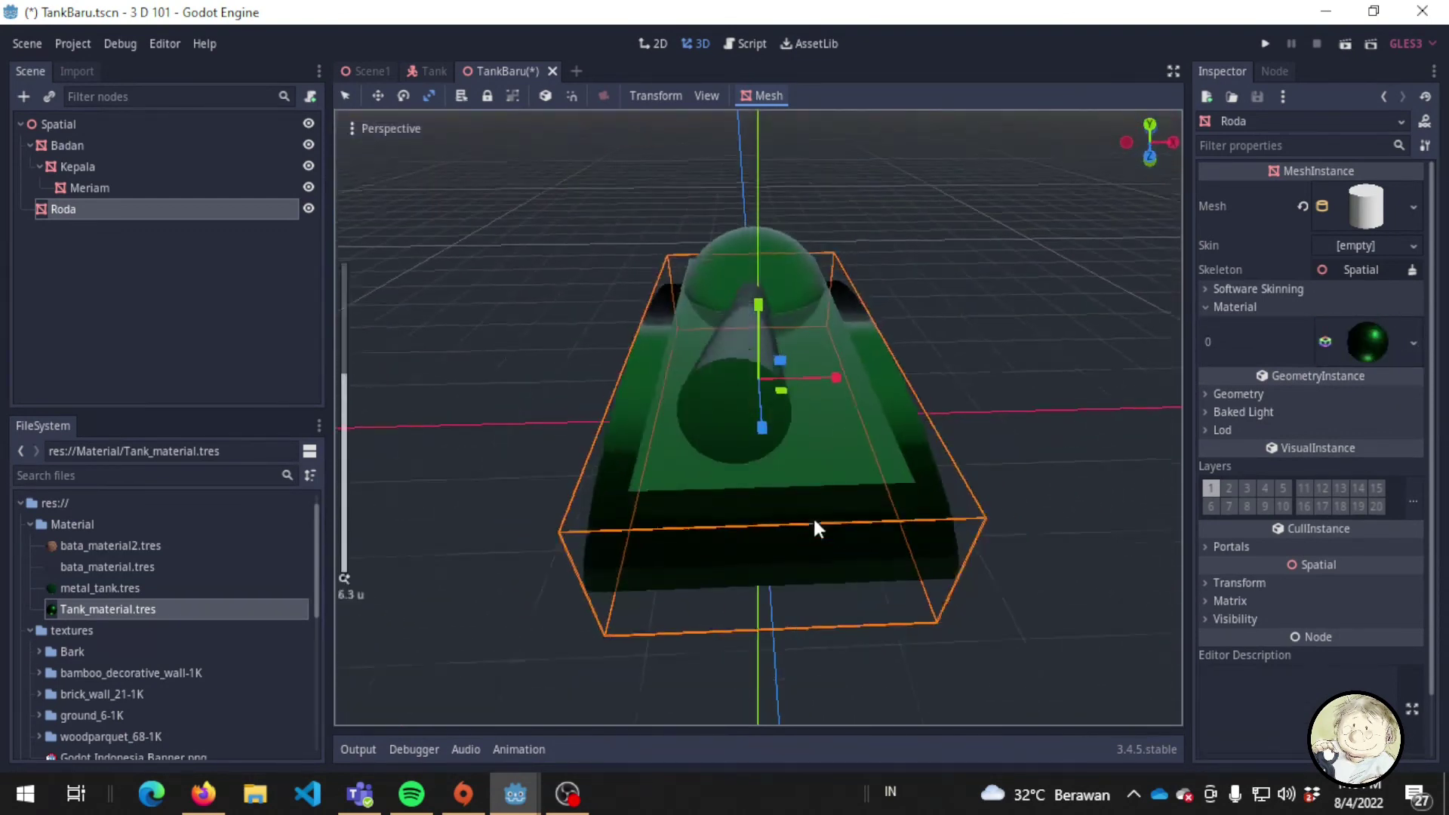
middle_click_drag(582, 536, 861, 510)
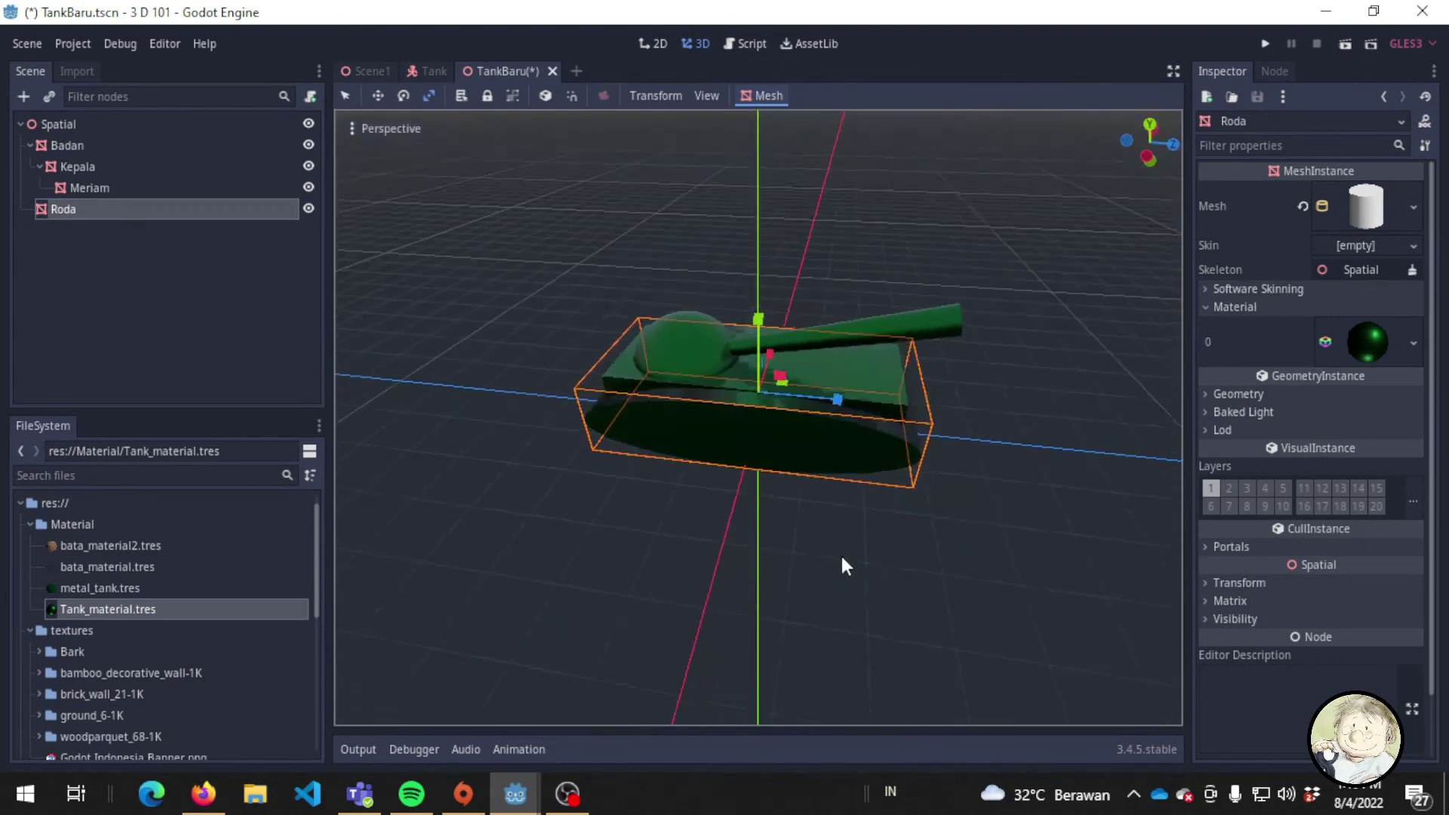
middle_click_drag(978, 350, 835, 444)
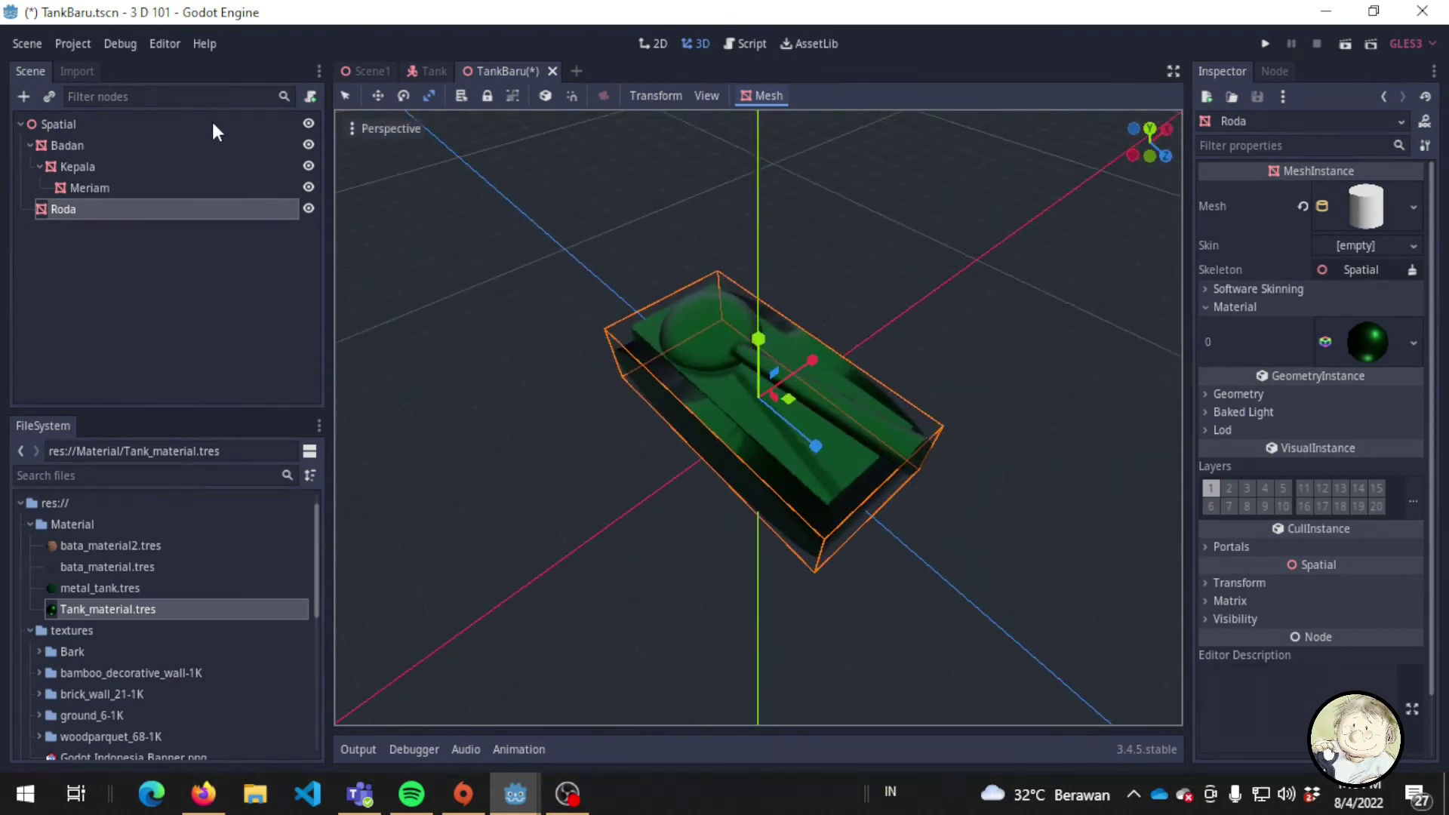
Save TankBaru.tscn from the Spatial root and orbit around the finished green tank.
left_click(204, 122)
key("ctrl+s")
mouse_move(979, 337)
middle_mouse_down()
mouse_move(743, 378)
mouse_move(780, 457)
mouse_move(552, 533)
mouse_move(926, 508)
middle_mouse_up()
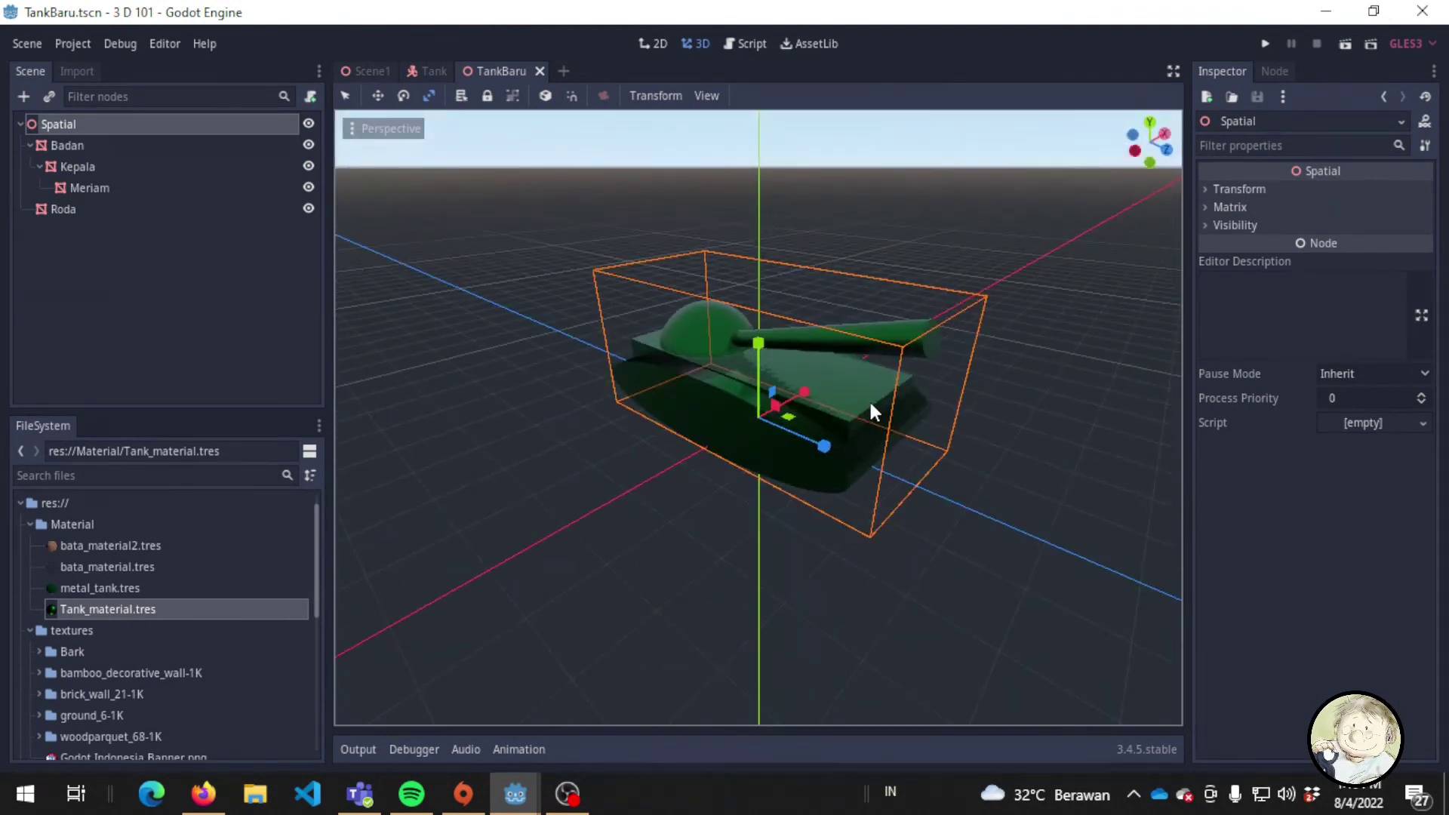
scroll(868, 400, "up", 3)
scroll(869, 399, "up", 2)
mouse_move(1027, 442)
middle_mouse_down()
mouse_move(962, 415)
mouse_move(835, 415)
mouse_move(747, 423)
mouse_move(715, 452)
middle_mouse_up()
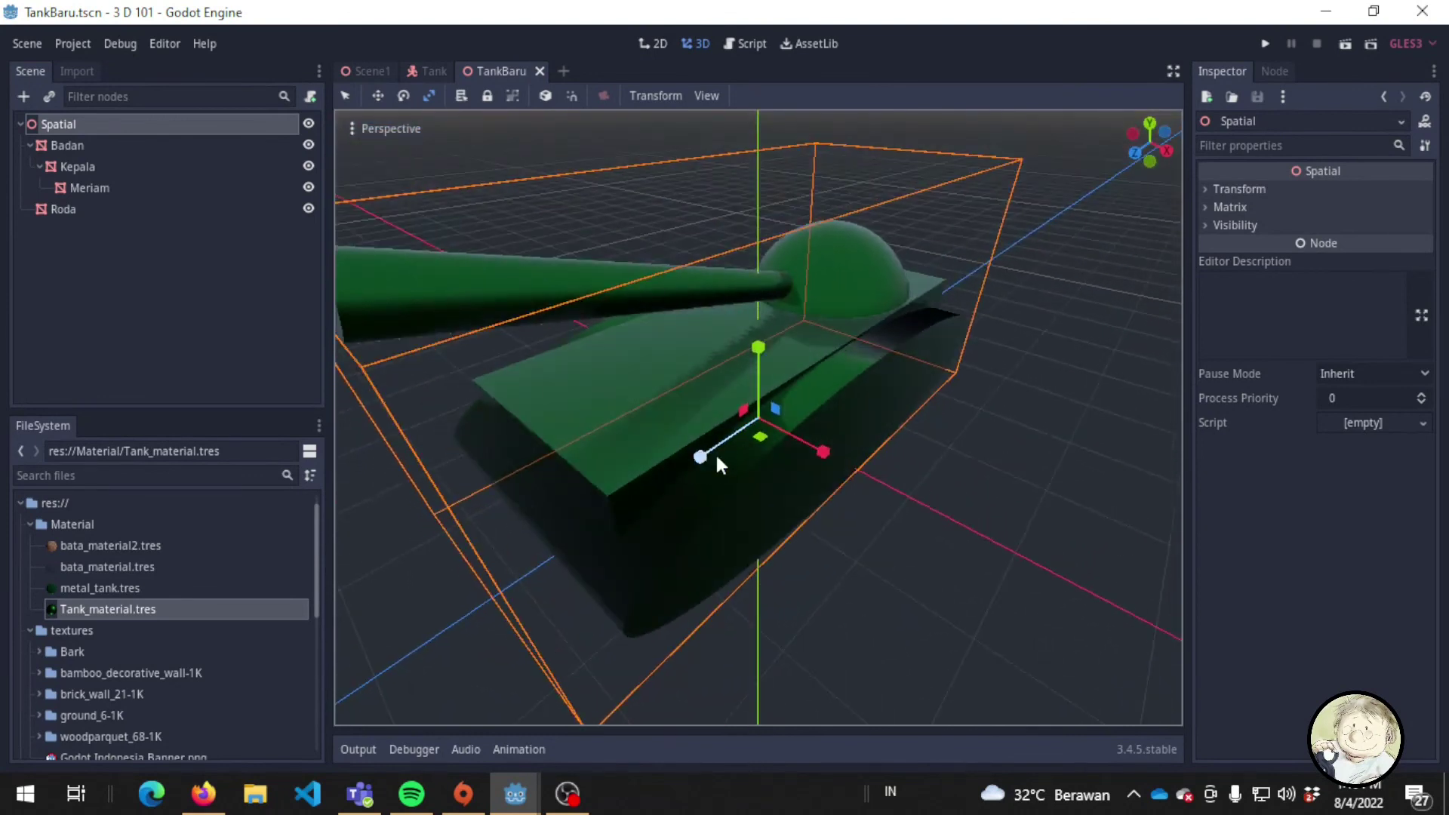
scroll(715, 452, "down", 2)
scroll(717, 452, "down", 1)
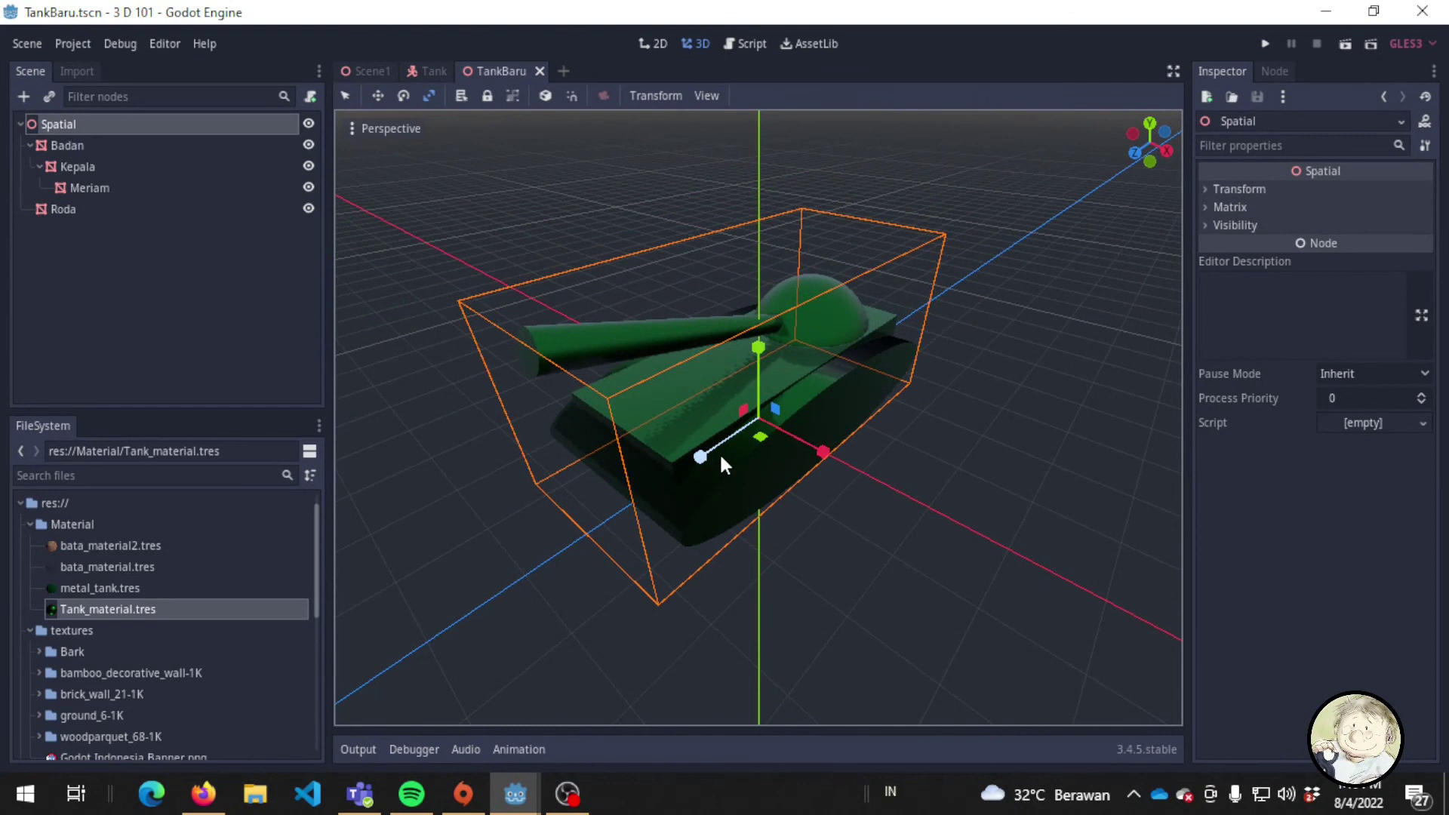